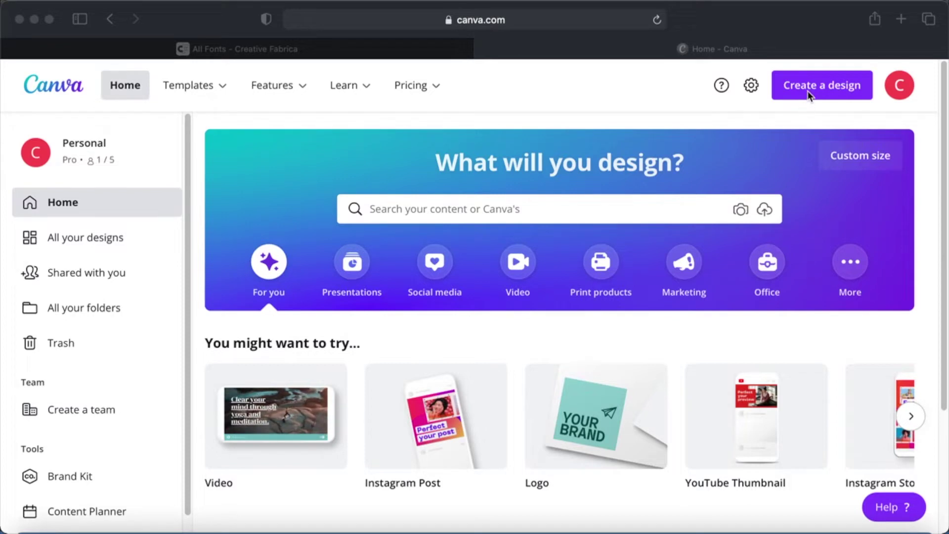
pyautogui.click(804, 97)
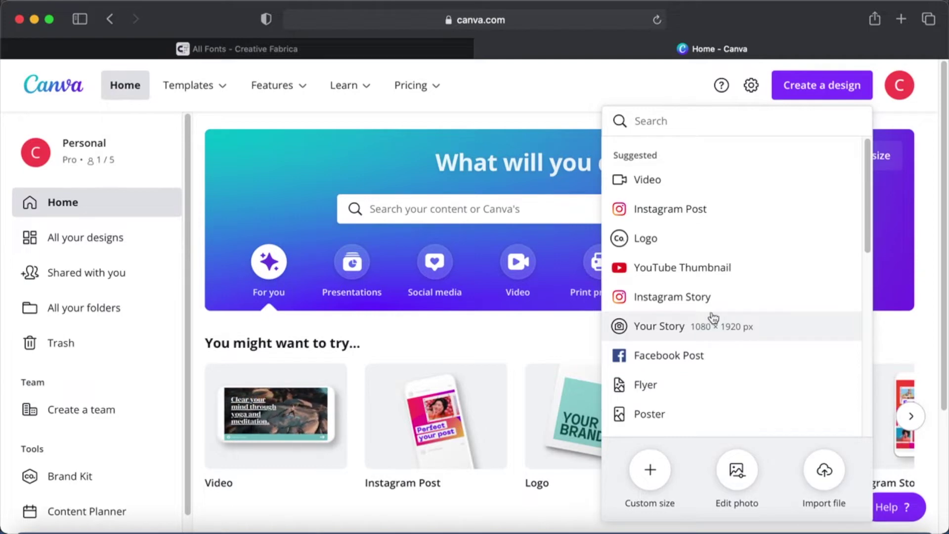
pyautogui.click(557, 100)
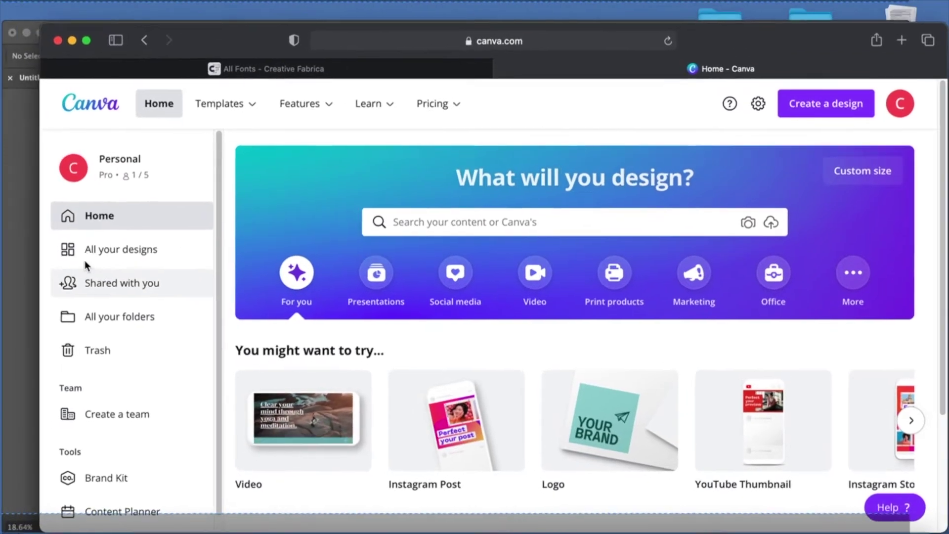
# Open the terracotta brand kit from the list of all brand kits.
pyautogui.scroll(-1, 105, 363)
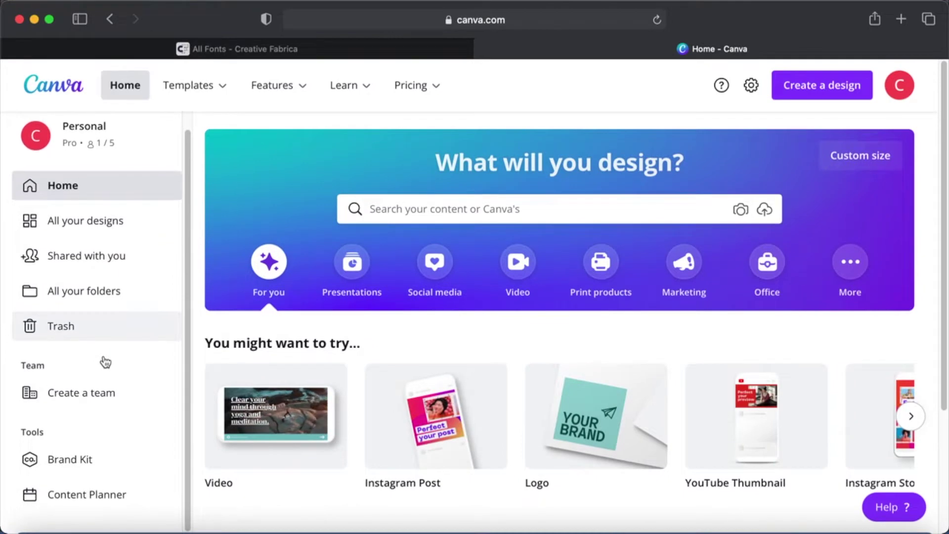
pyautogui.click(75, 464)
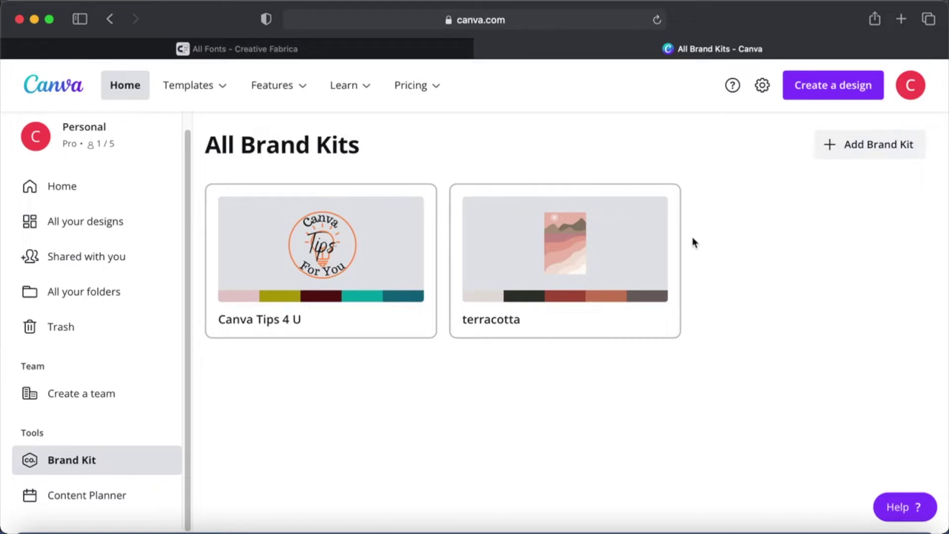
pyautogui.click(623, 249)
# Add the color #F3E2D8 to the untitled palette in the terracotta brand kit.
pyautogui.scroll(-5, 622, 247)
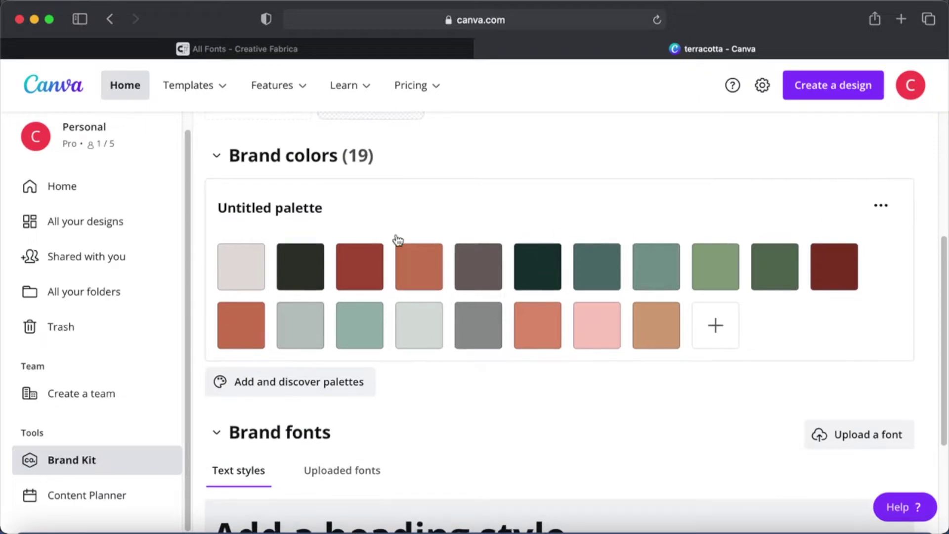
pyautogui.click(715, 325)
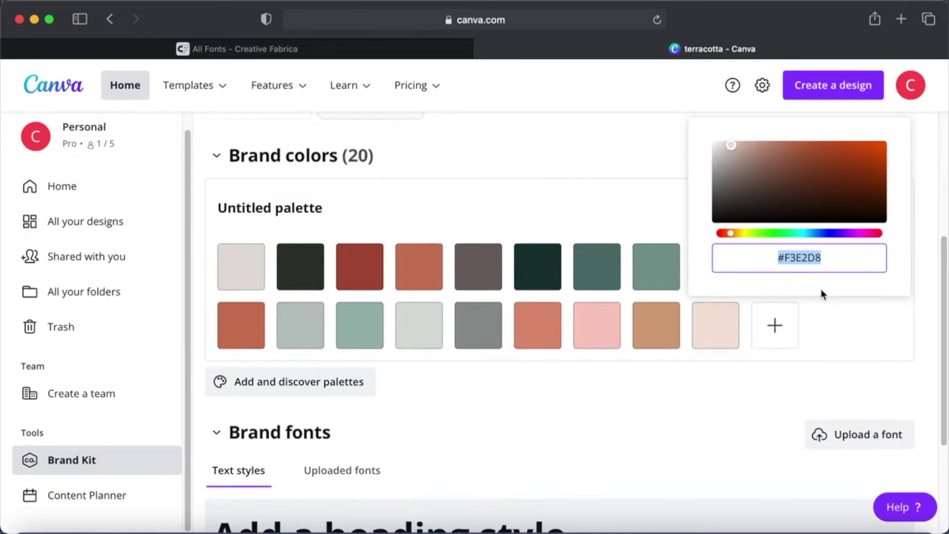
pyautogui.click(608, 201)
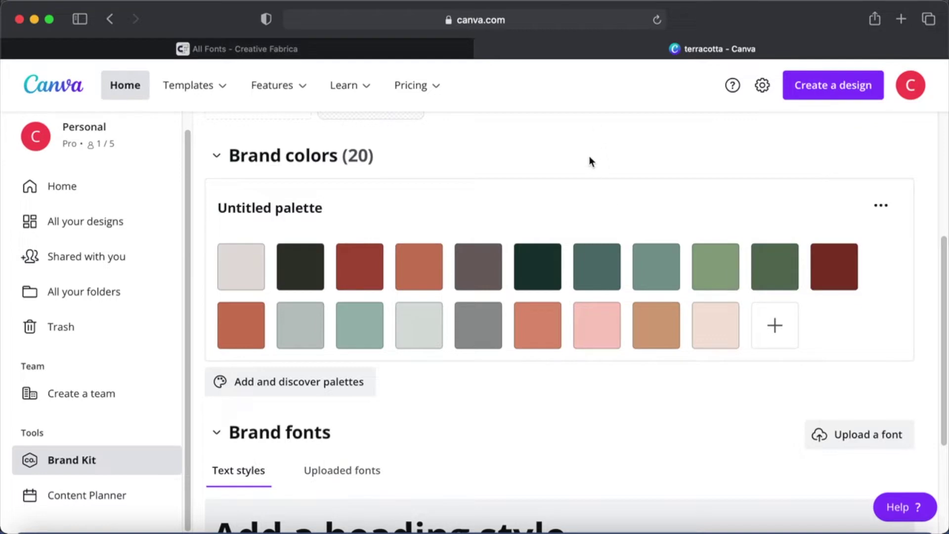
# Show the list of uploaded fonts in the terracotta kit's brand fonts and look through it.
pyautogui.scroll(-4, 588, 171)
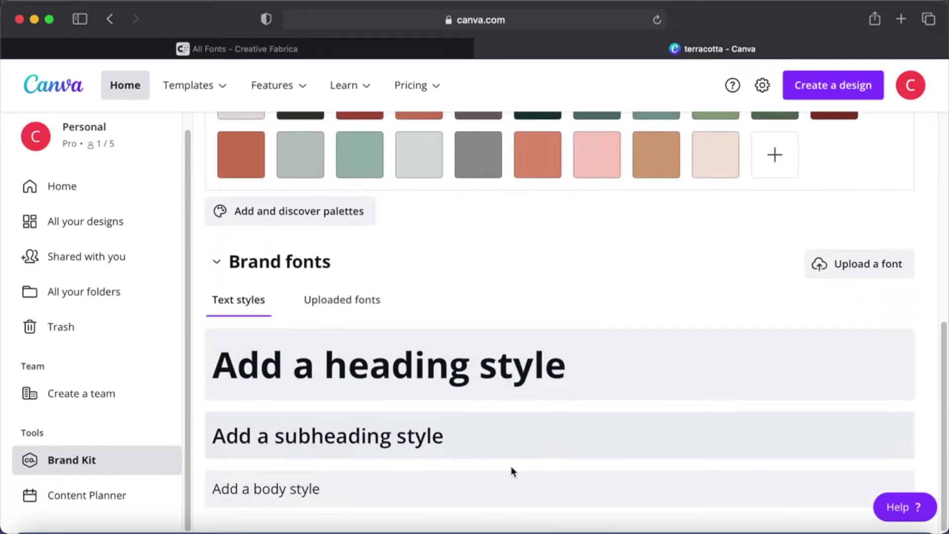
pyautogui.click(346, 300)
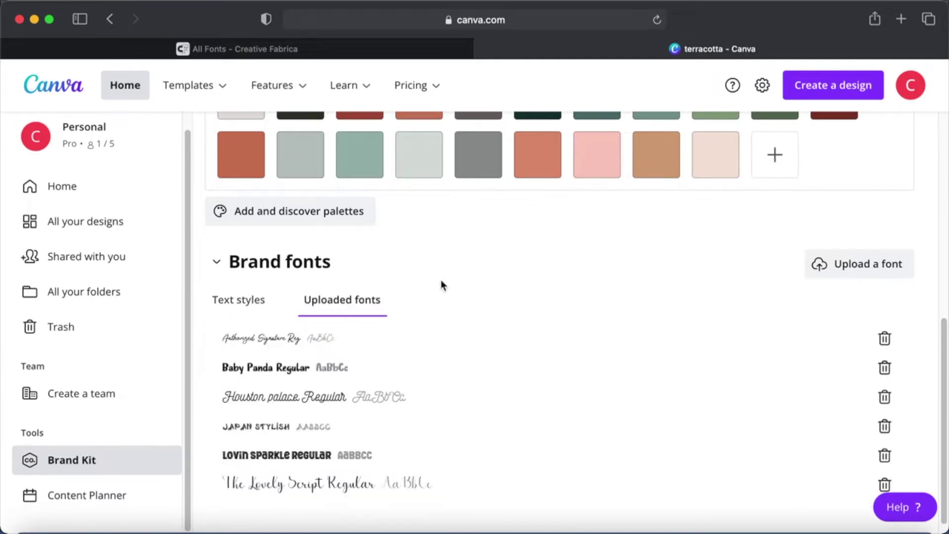
pyautogui.scroll(3, 506, 355)
pyautogui.scroll(-4, 506, 355)
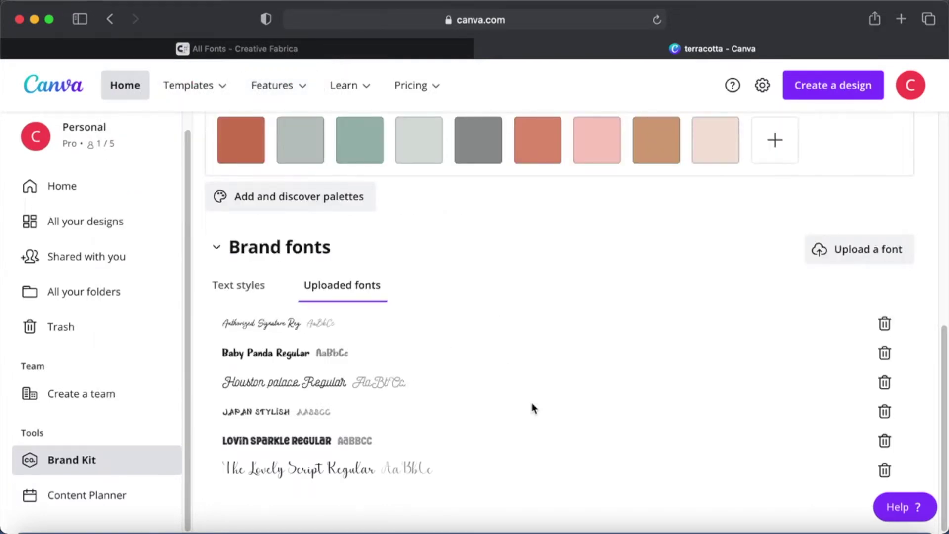
# Switch to the Creative Fabrica fonts page and look through the fonts popular this week.
pyautogui.click(344, 48)
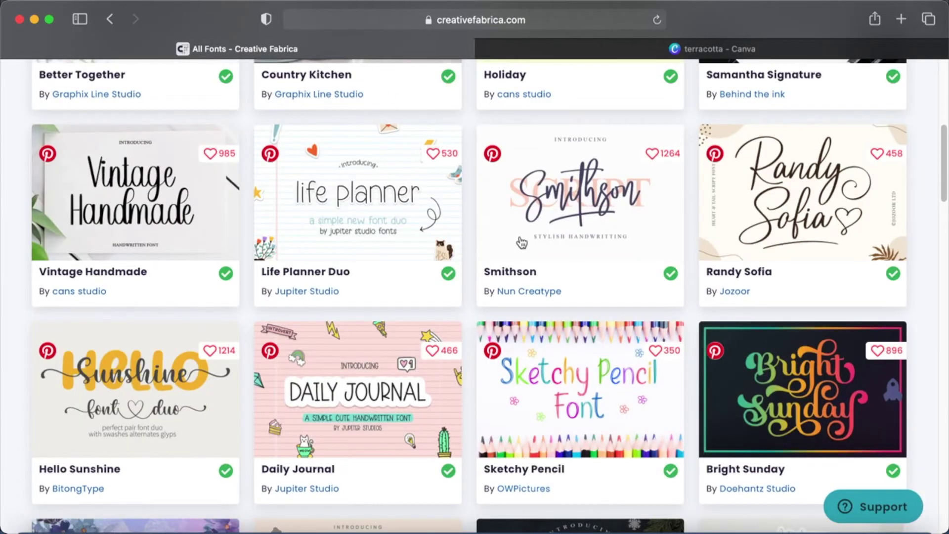
pyautogui.scroll(10, 521, 242)
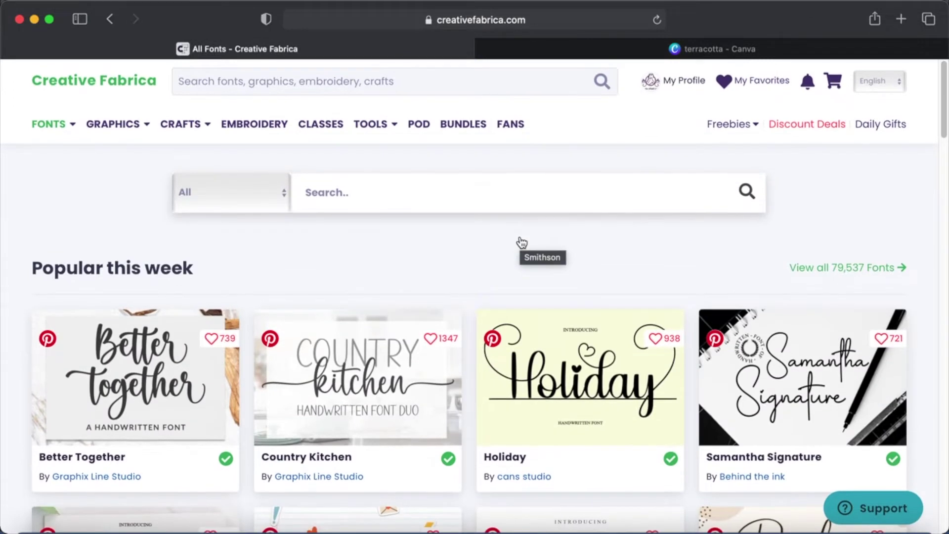
pyautogui.scroll(-1, 520, 242)
pyautogui.moveTo(74, 90)
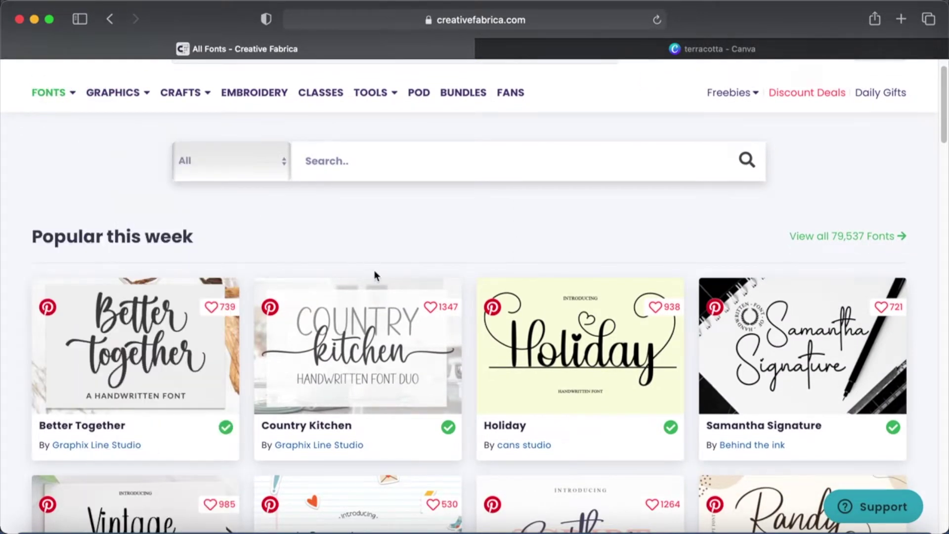
pyautogui.scroll(-3, 414, 326)
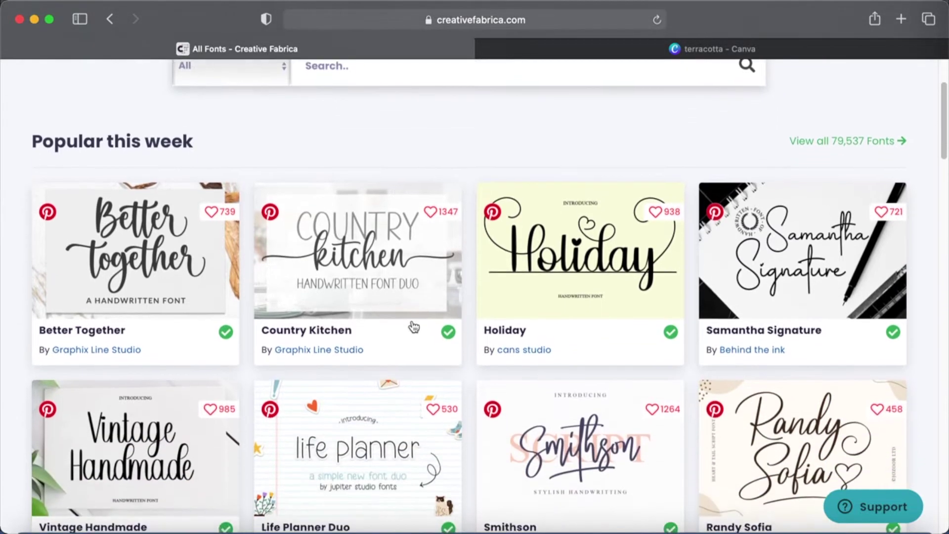
pyautogui.scroll(-5, 414, 326)
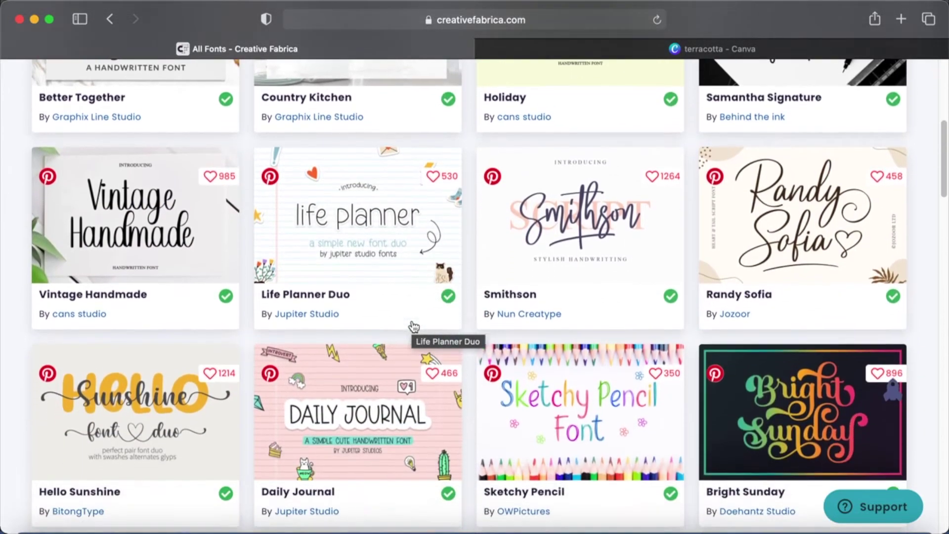
pyautogui.scroll(-4, 413, 326)
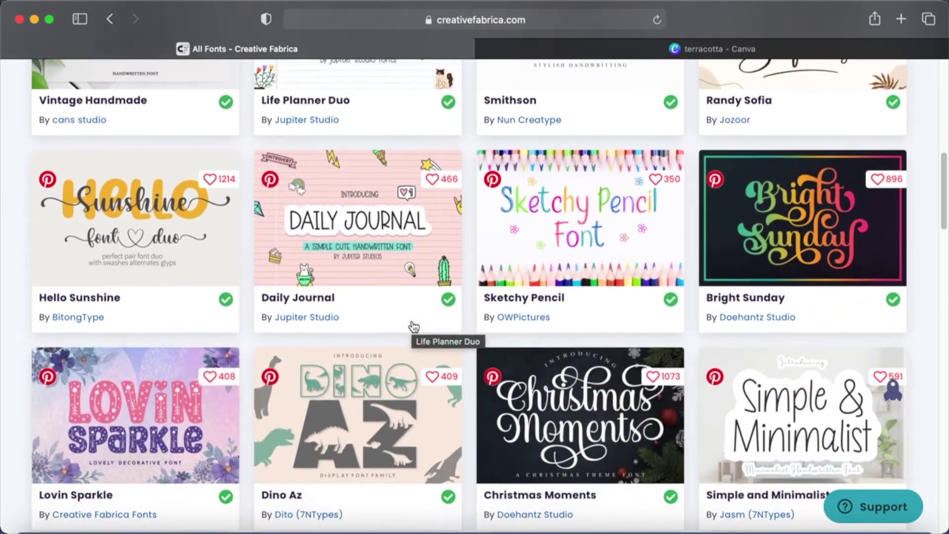
pyautogui.scroll(-4, 413, 323)
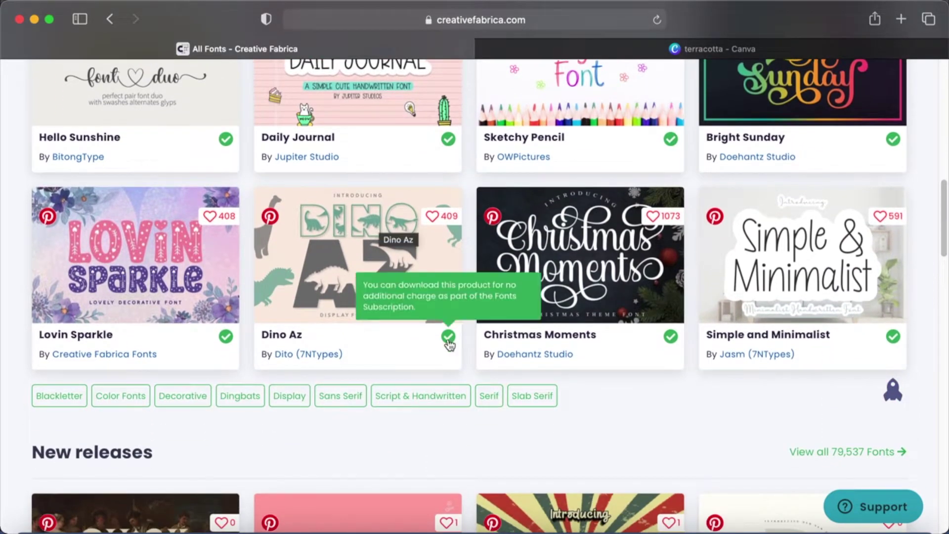
# Browse the newly released fonts and glance at the frequently asked questions below them.
pyautogui.scroll(-2, 448, 341)
pyautogui.scroll(-6, 450, 345)
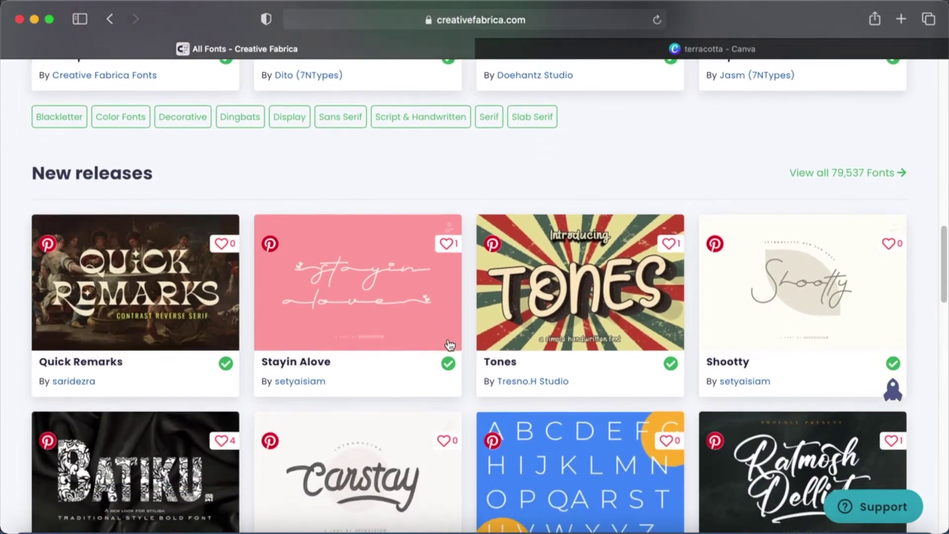
pyautogui.scroll(-2, 450, 345)
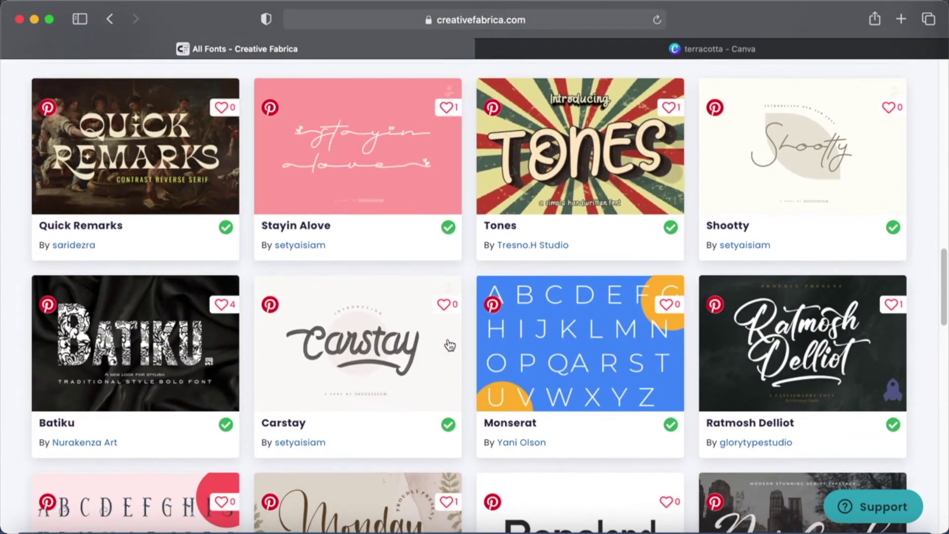
pyautogui.scroll(-3, 450, 345)
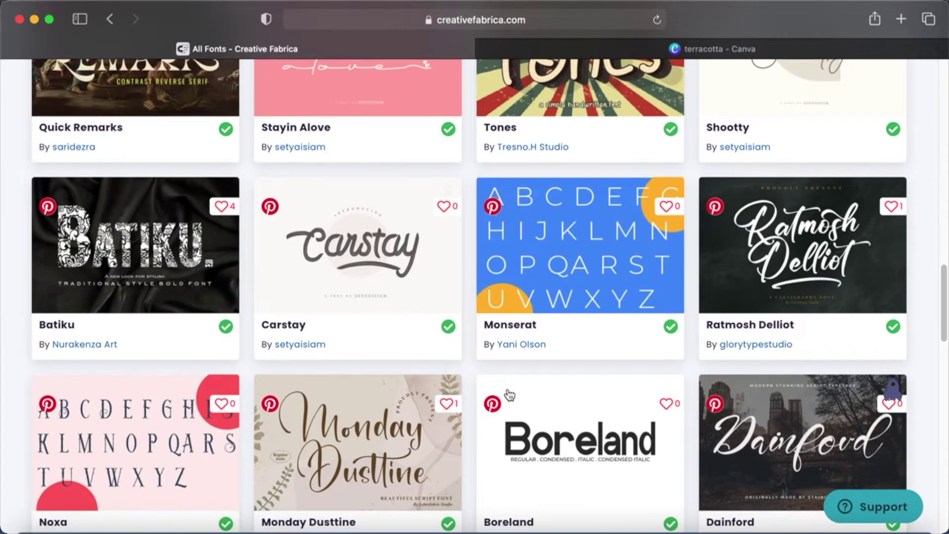
pyautogui.scroll(-3, 510, 395)
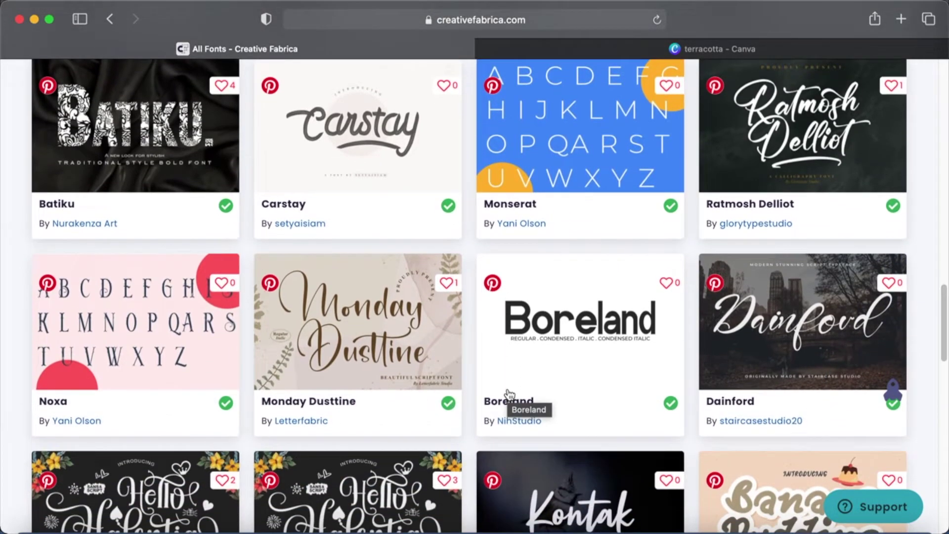
pyautogui.scroll(-2, 509, 394)
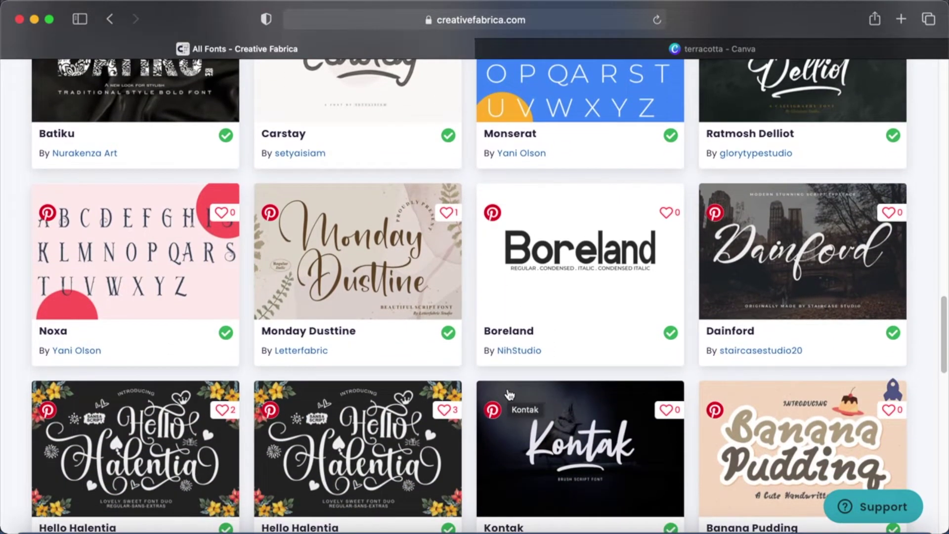
pyautogui.scroll(-2, 509, 396)
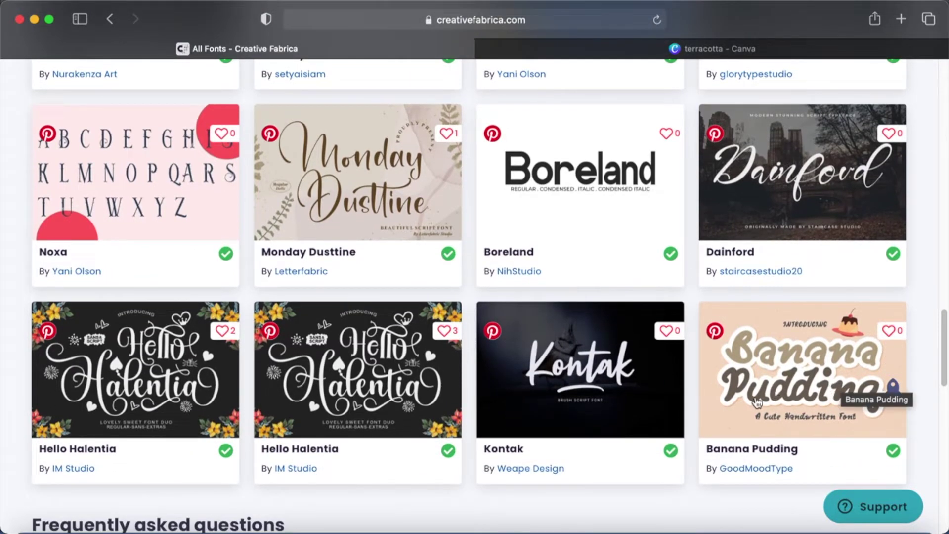
pyautogui.scroll(-5, 758, 403)
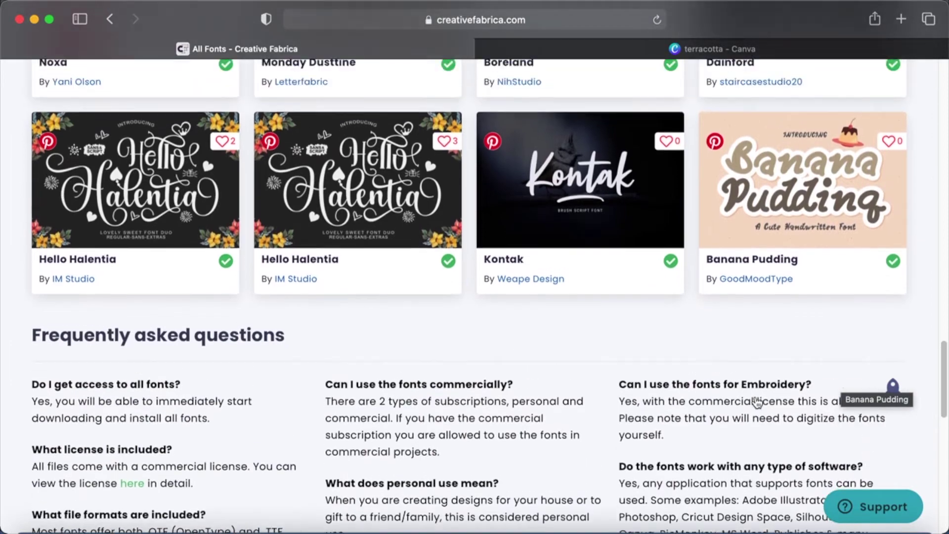
pyautogui.scroll(6, 758, 403)
pyautogui.scroll(3, 756, 402)
pyautogui.scroll(-2, 757, 398)
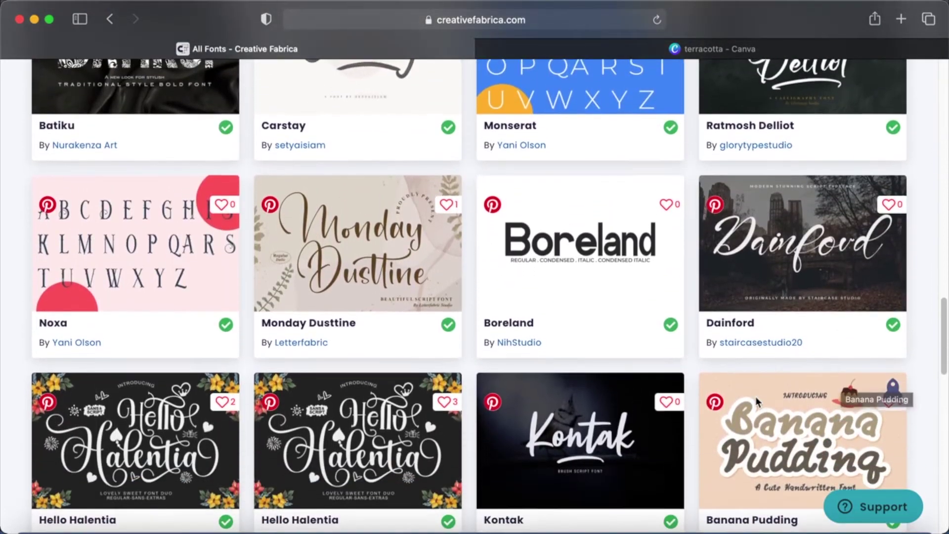
# Open the product page of the Banana Pudding font by GoodMoodType.
pyautogui.click(786, 430)
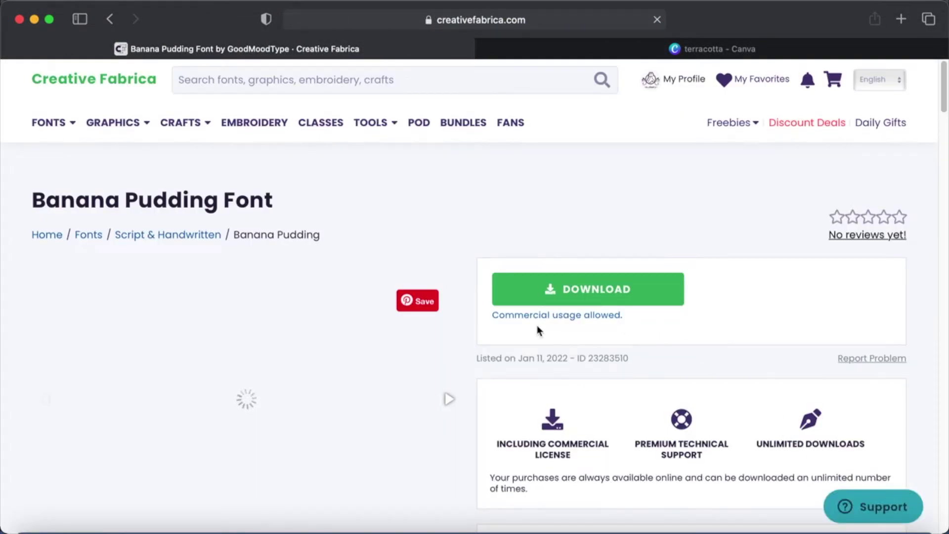
pyautogui.scroll(-3, 539, 330)
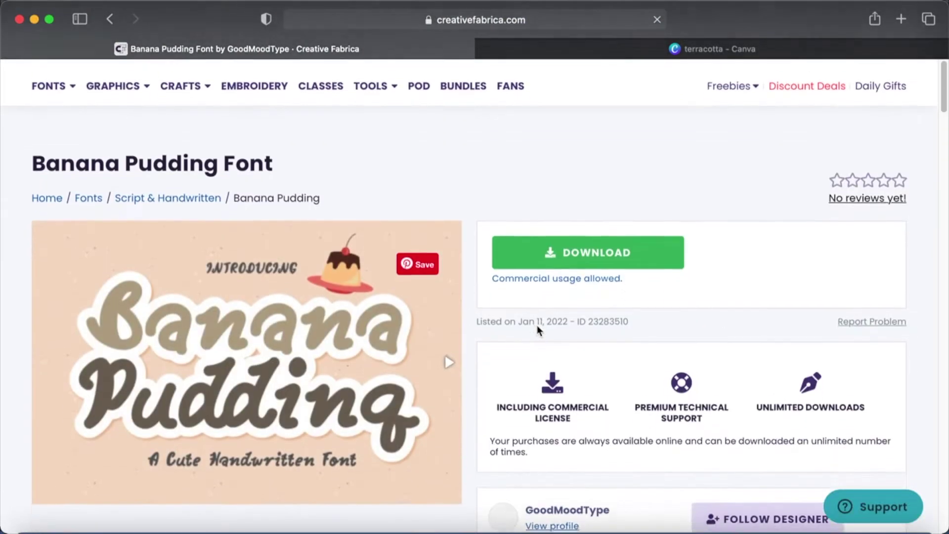
pyautogui.scroll(-3, 538, 329)
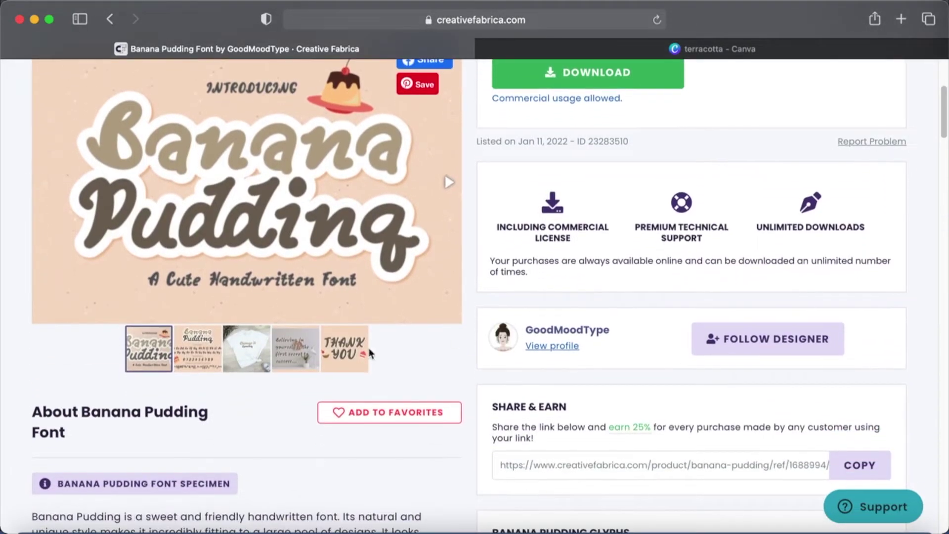
# Examine the Banana Pudding font's preview images, from the alphabet specimen through the shirt and quote samples to the thank-you sample.
pyautogui.click(213, 357)
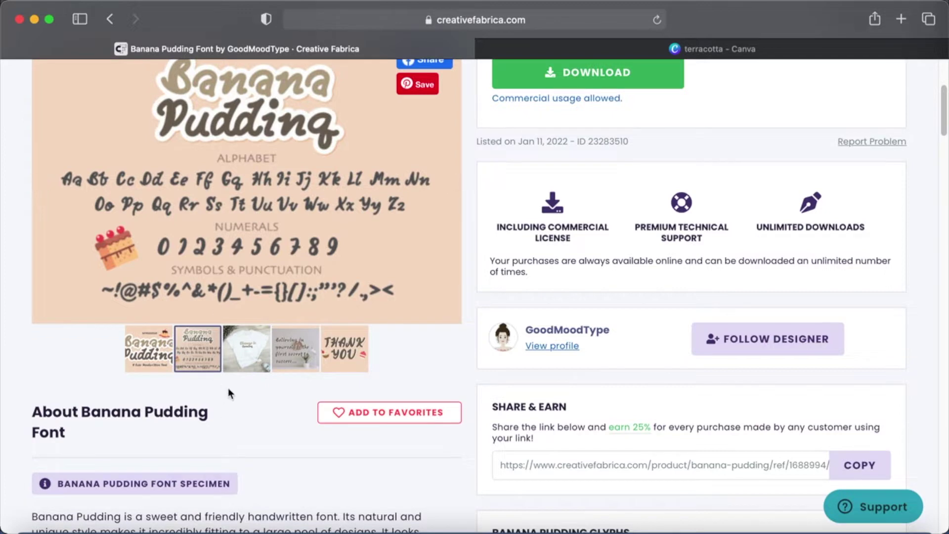
pyautogui.click(245, 360)
pyautogui.click(304, 356)
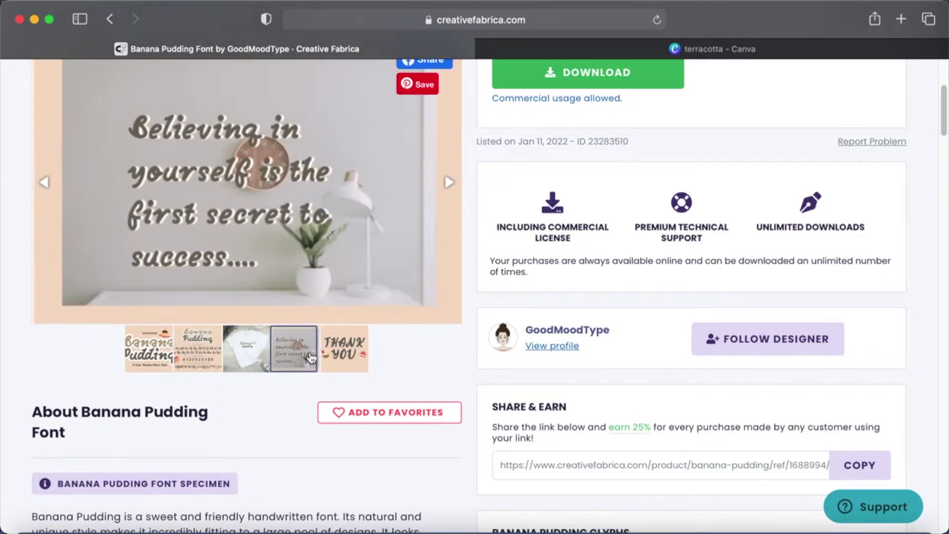
pyautogui.click(352, 354)
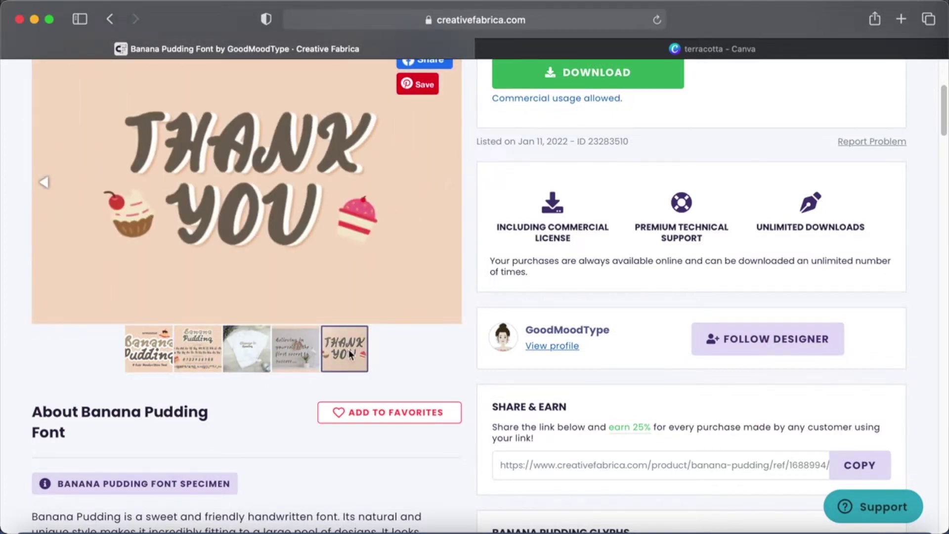
pyautogui.scroll(-3, 218, 396)
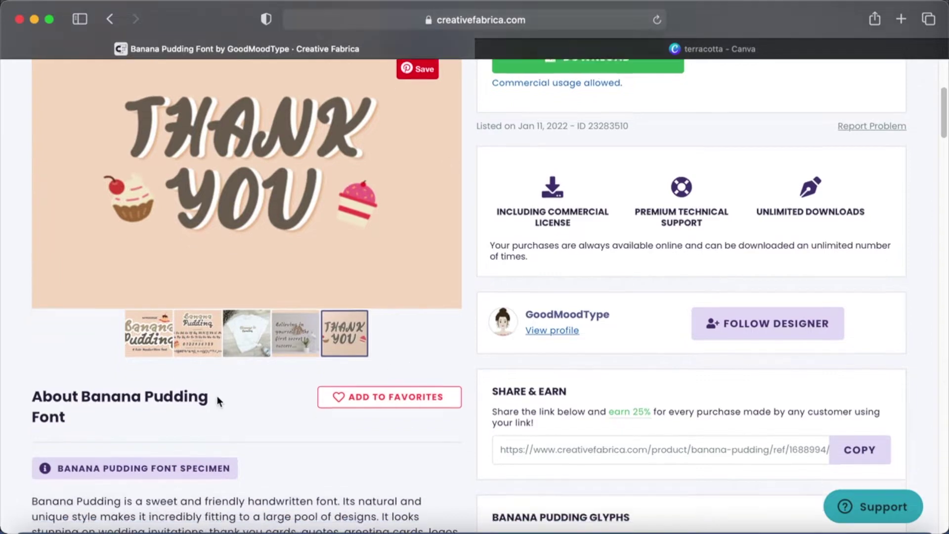
# Download the Banana Pudding font and show the browser's list of downloaded files.
pyautogui.scroll(5, 218, 397)
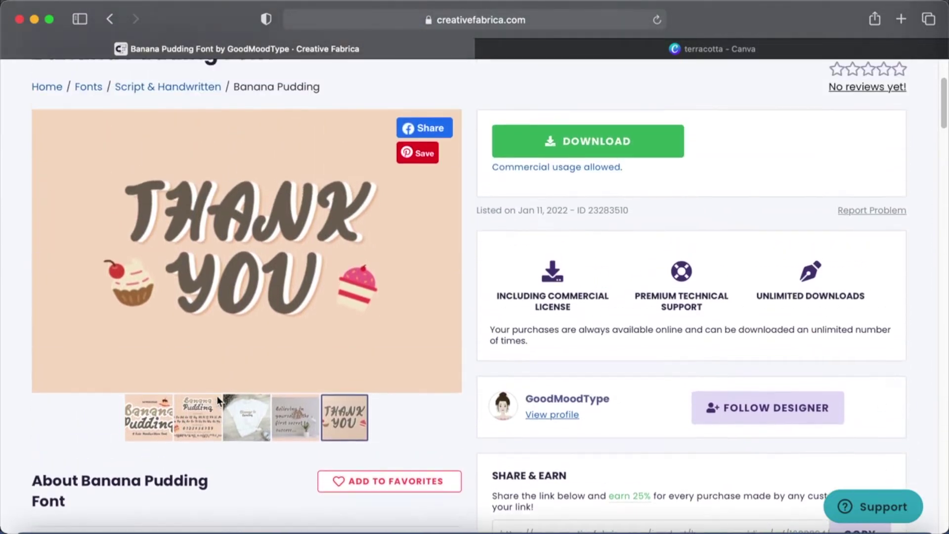
pyautogui.click(573, 141)
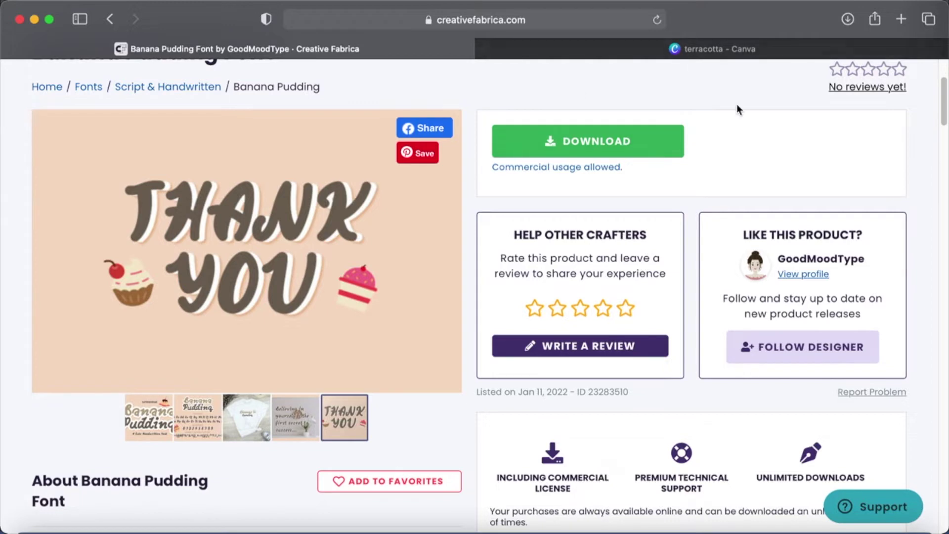
pyautogui.click(848, 20)
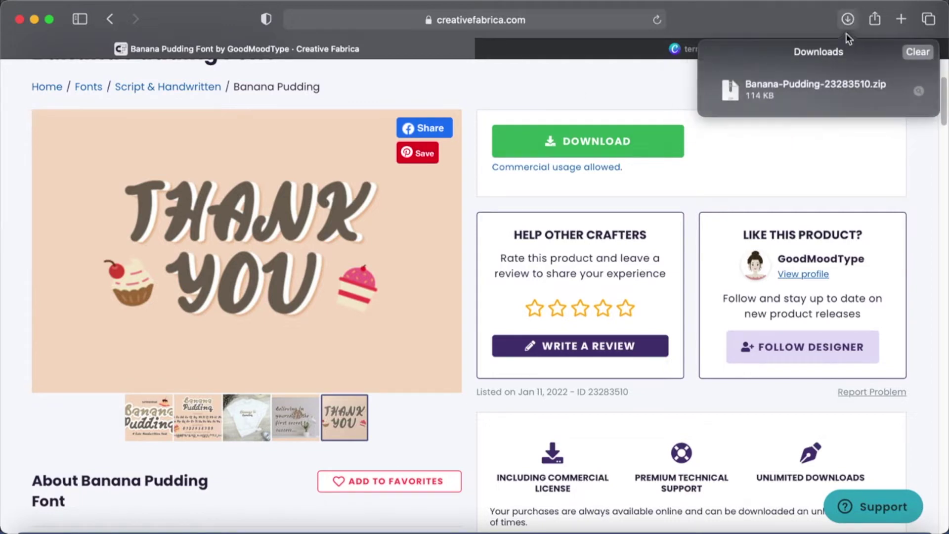
# Extract the downloaded Banana Pudding archive, delete its zip file from the Downloads folder and close the Finder window.
pyautogui.doubleClick(760, 92)
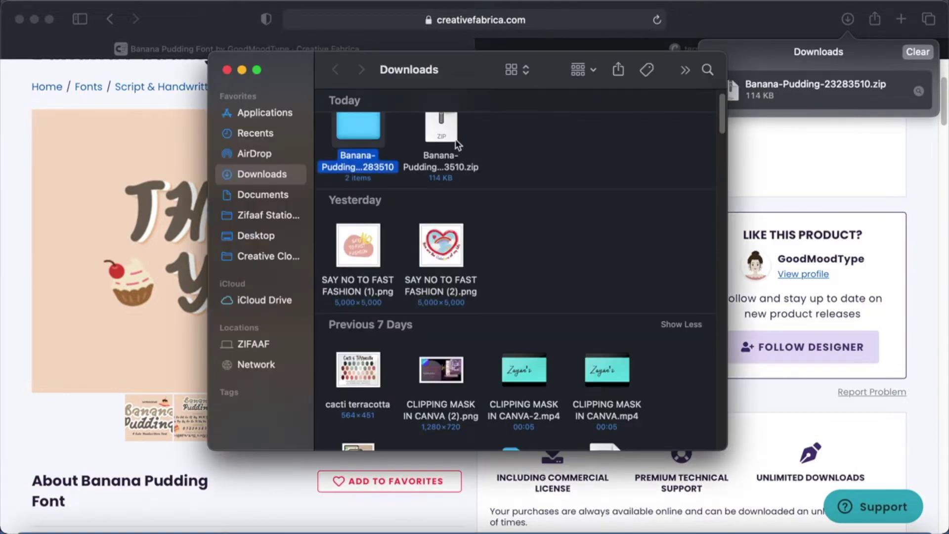
pyautogui.click(456, 147)
pyautogui.press('super+BackSpace')
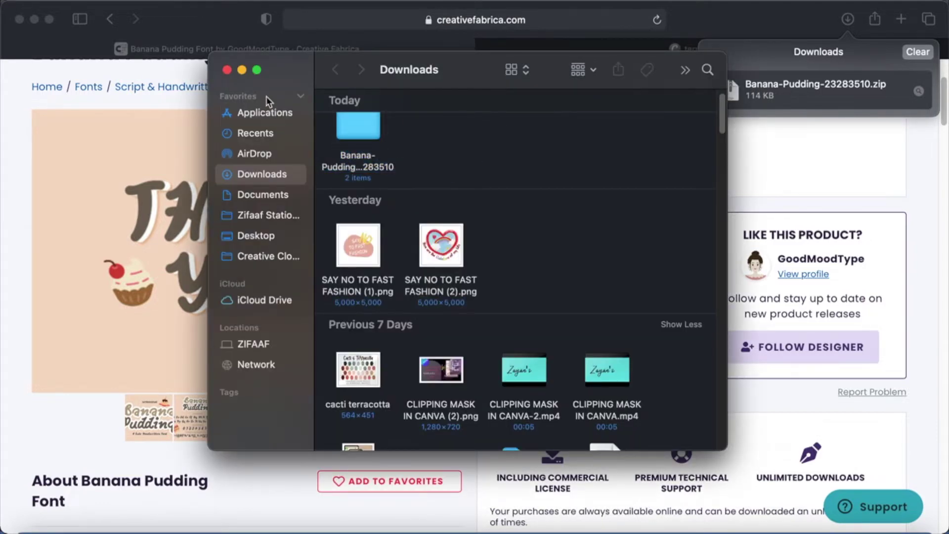
pyautogui.click(227, 70)
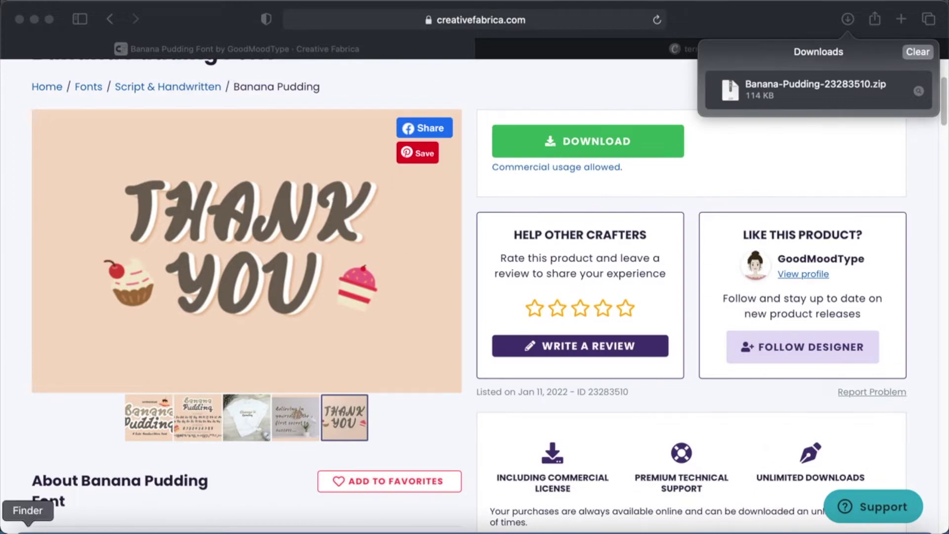
# Open a Finder window and browse to the Fonts folder in the Library of Macintosh HD.
pyautogui.click(28, 529)
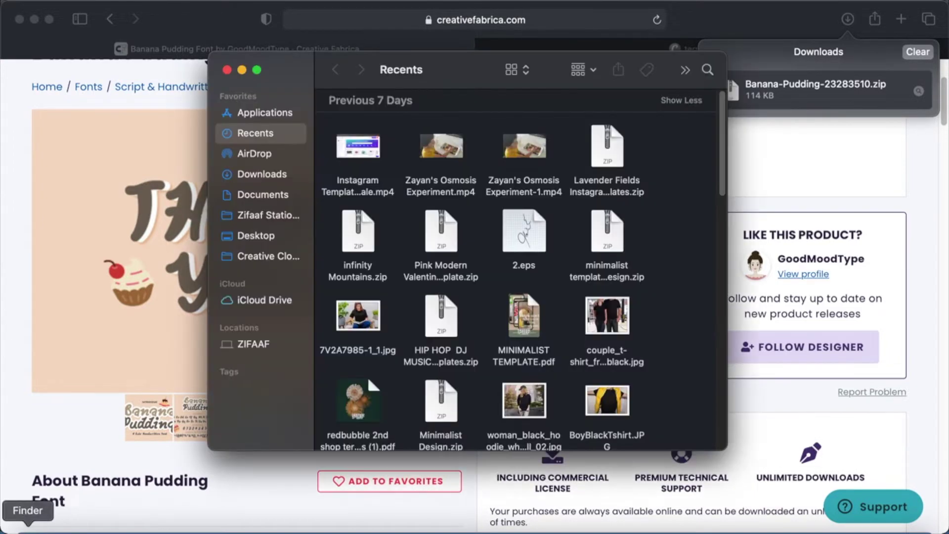
pyautogui.click(262, 343)
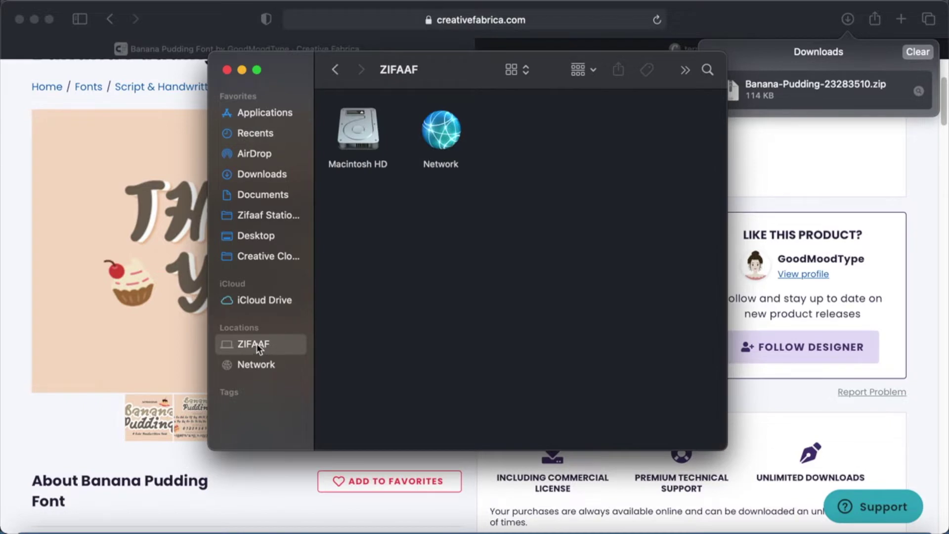
pyautogui.doubleClick(359, 147)
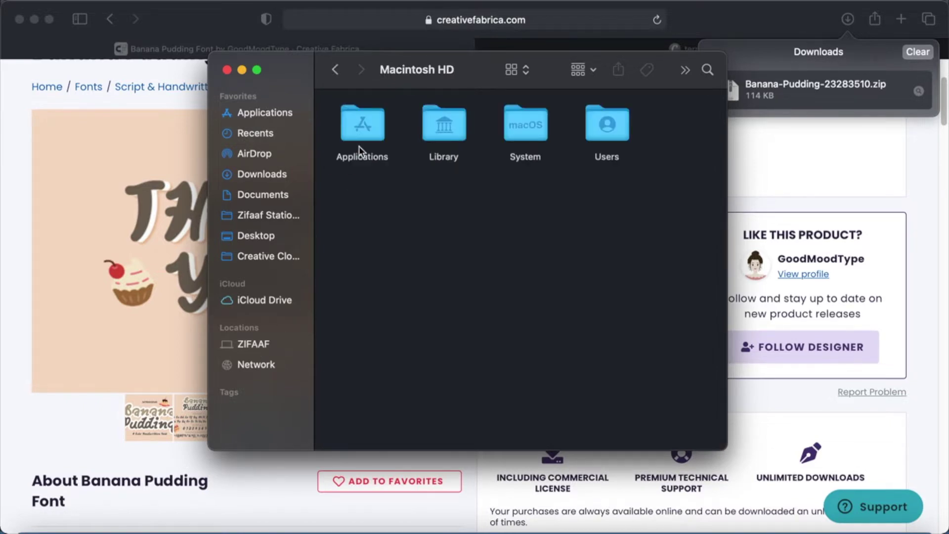
pyautogui.doubleClick(438, 124)
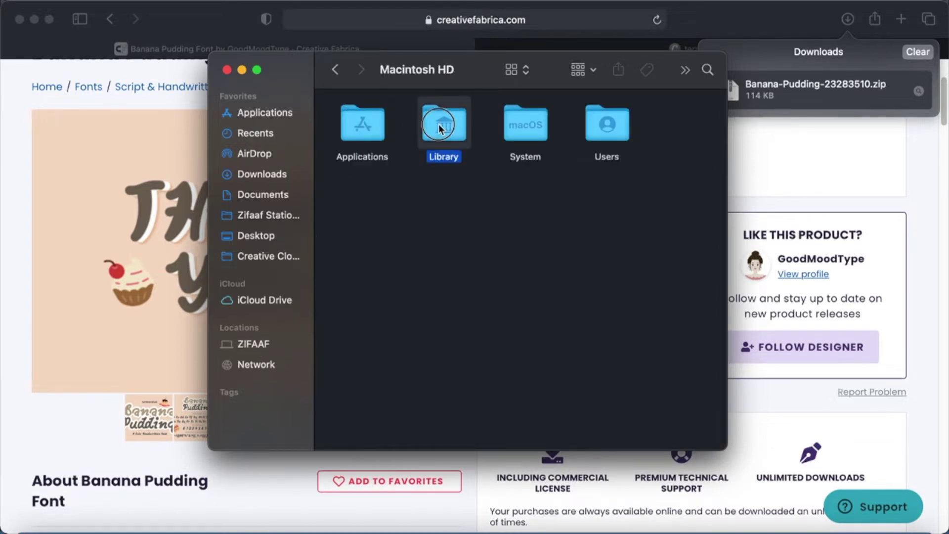
pyautogui.scroll(-5, 438, 127)
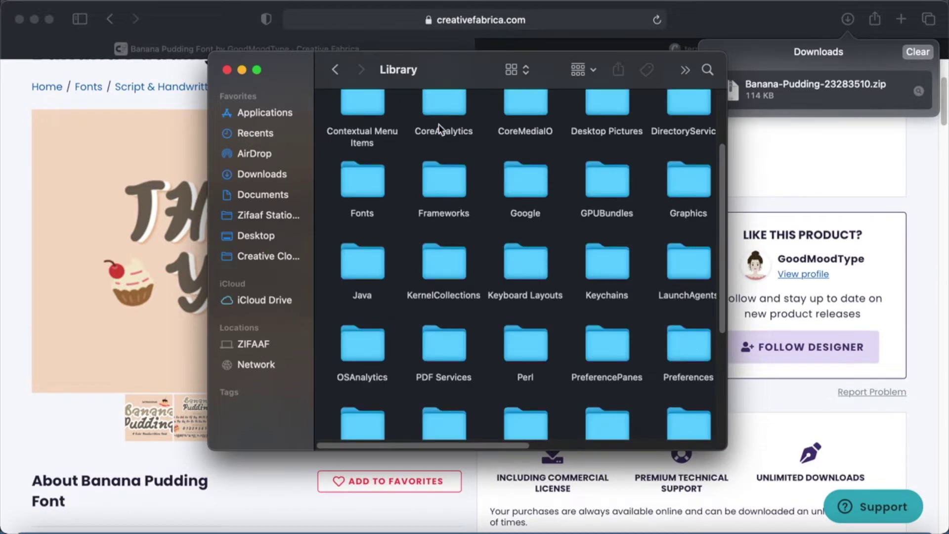
pyautogui.doubleClick(372, 191)
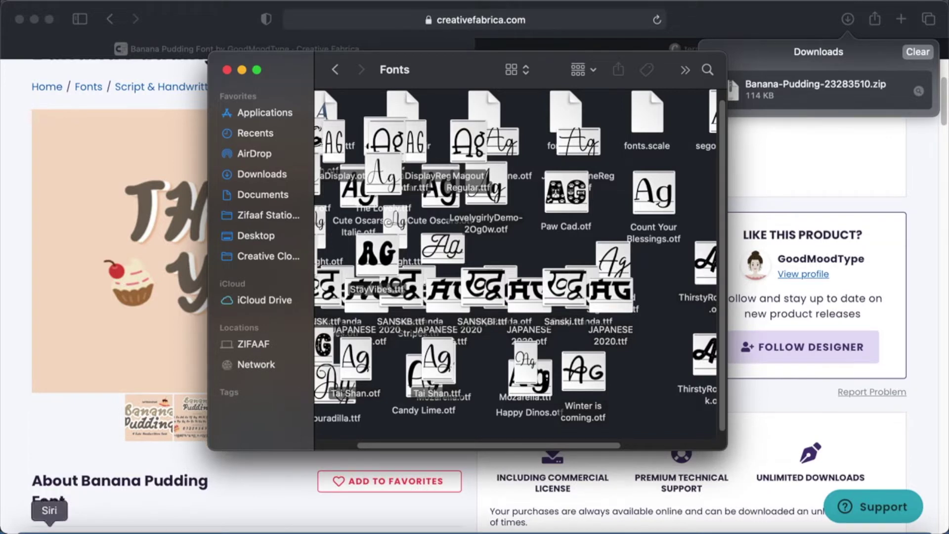
# Open the extracted Banana Pudding folder from Downloads in a second Finder window placed beside the Fonts window.
pyautogui.rightClick(27, 527)
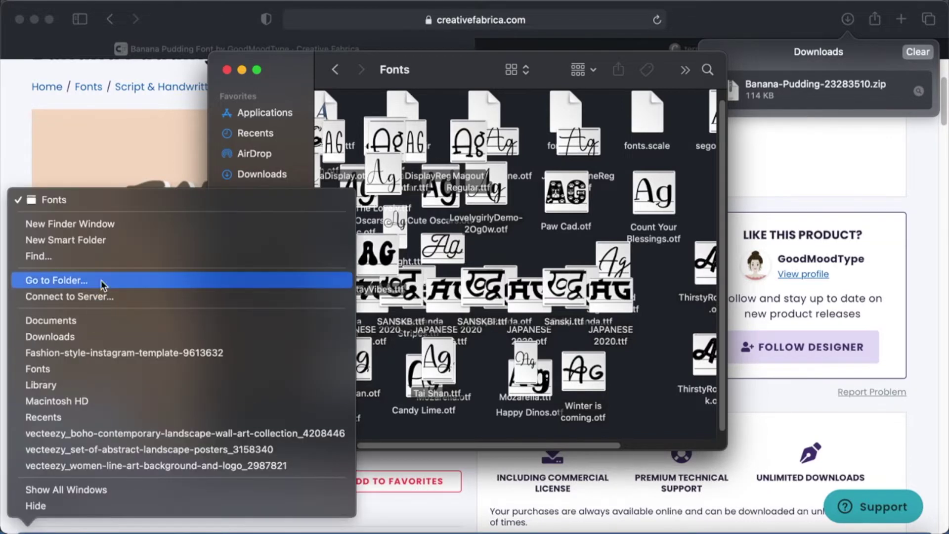
pyautogui.click(127, 227)
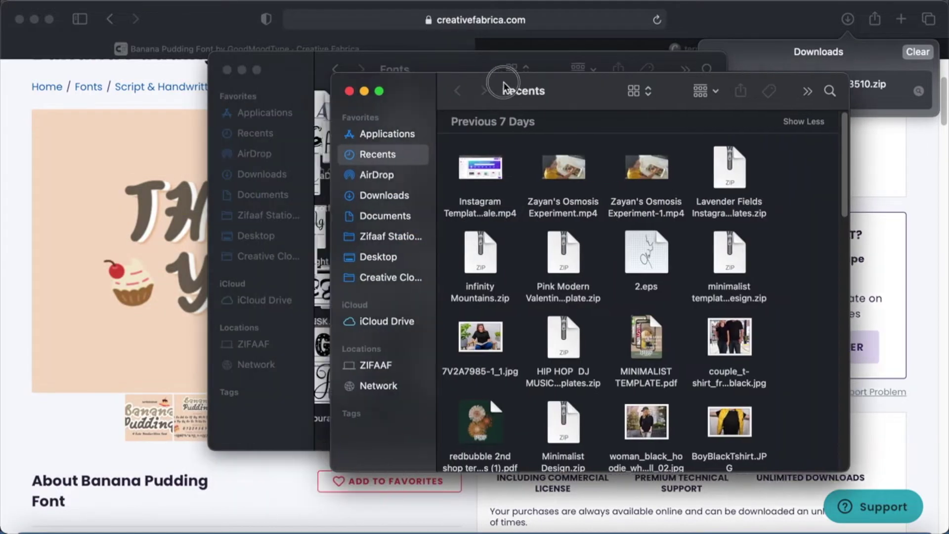
pyautogui.moveTo(503, 89); pyautogui.dragTo(538, 94)
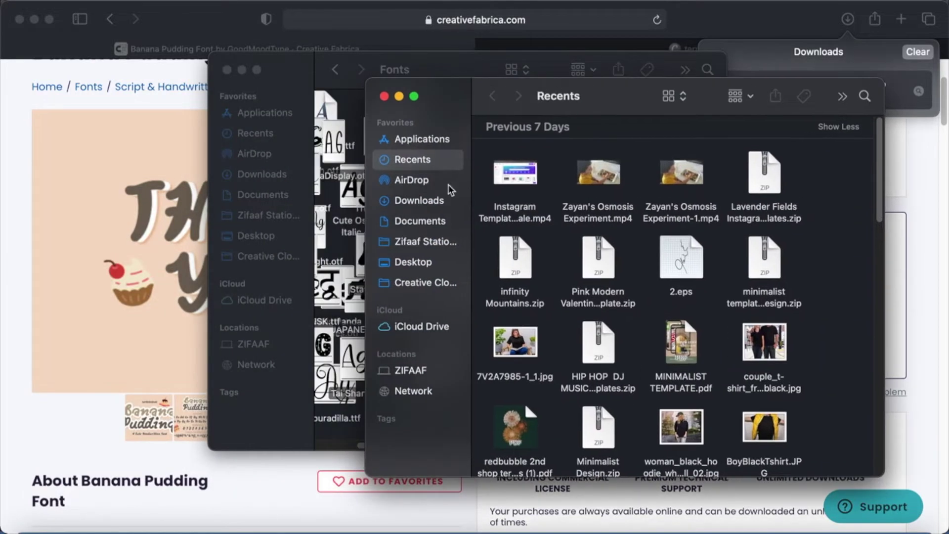
pyautogui.click(440, 201)
pyautogui.moveTo(611, 91); pyautogui.dragTo(738, 74)
pyautogui.doubleClick(635, 134)
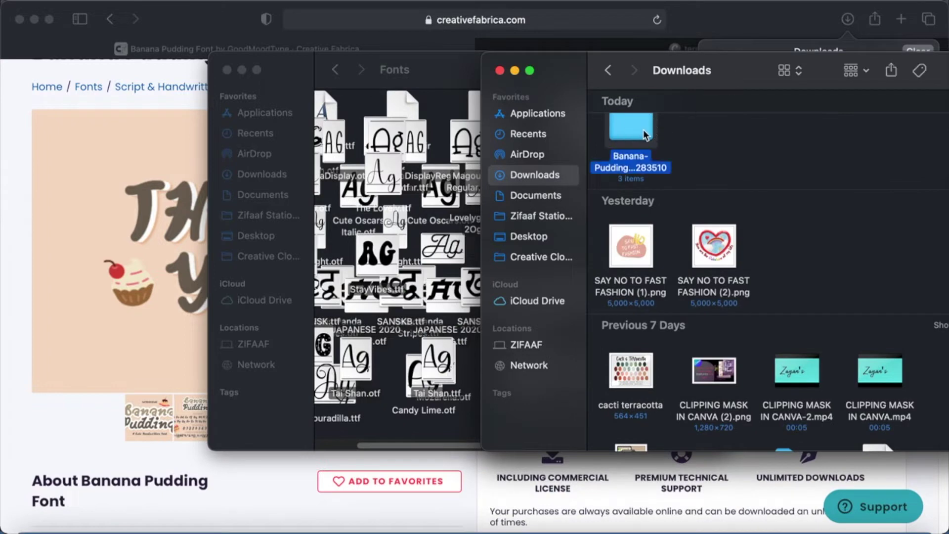
# Move the BananaPudding OTF and TTF files into the Fonts folder, close both Finder windows and clear the browser's download list.
pyautogui.moveTo(844, 176); pyautogui.dragTo(389, 240)
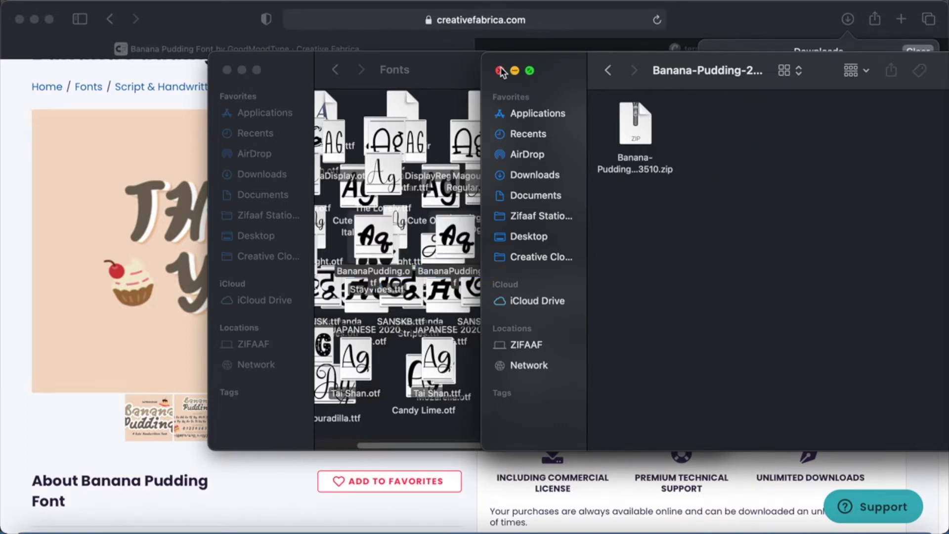
pyautogui.click(500, 71)
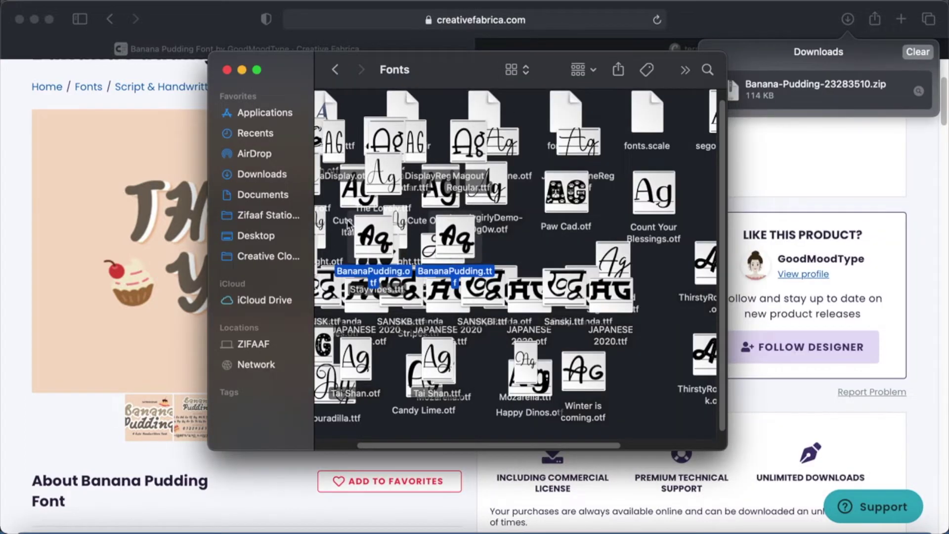
pyautogui.click(229, 70)
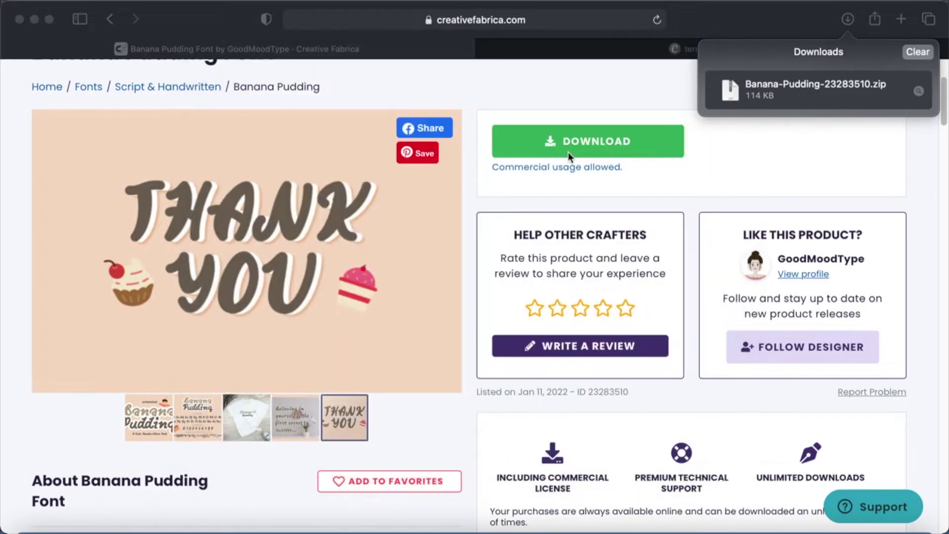
pyautogui.click(912, 52)
# Switch to the Canva terracotta brand kit and open the file chooser for uploading a brand font.
pyautogui.click(619, 53)
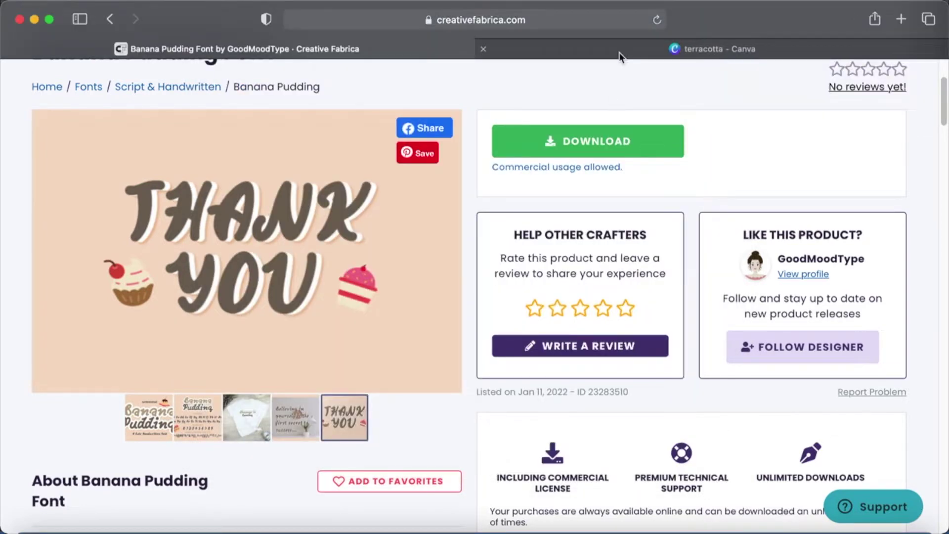
pyautogui.click(619, 52)
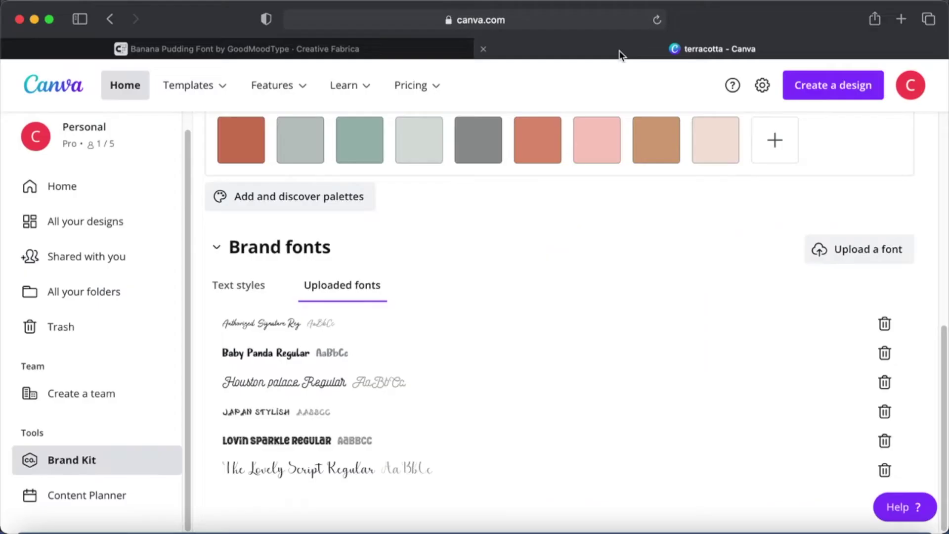
pyautogui.click(838, 258)
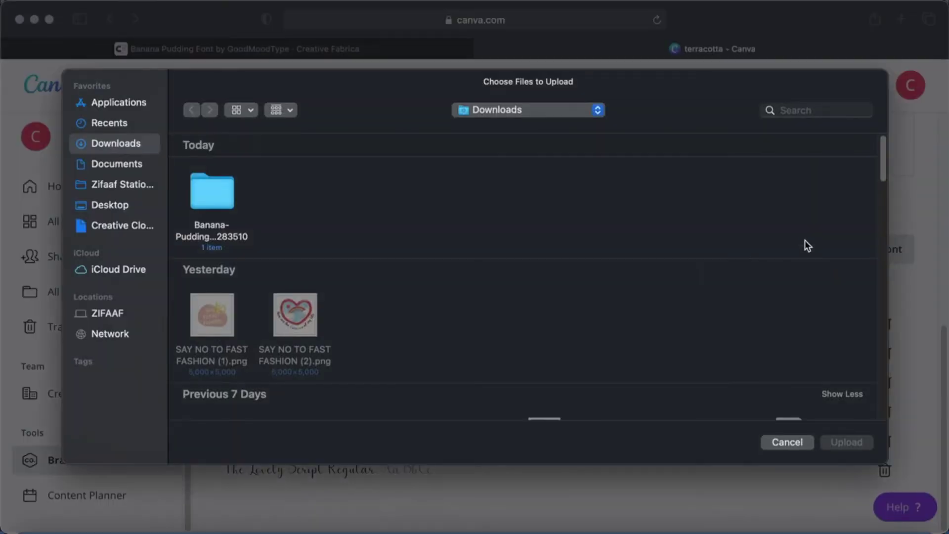
pyautogui.click(108, 315)
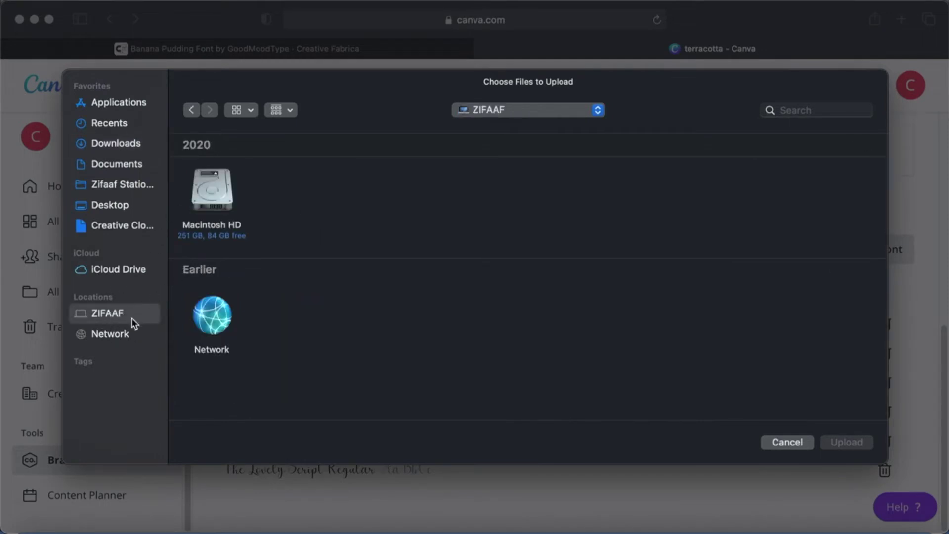
pyautogui.click(128, 144)
pyautogui.doubleClick(213, 195)
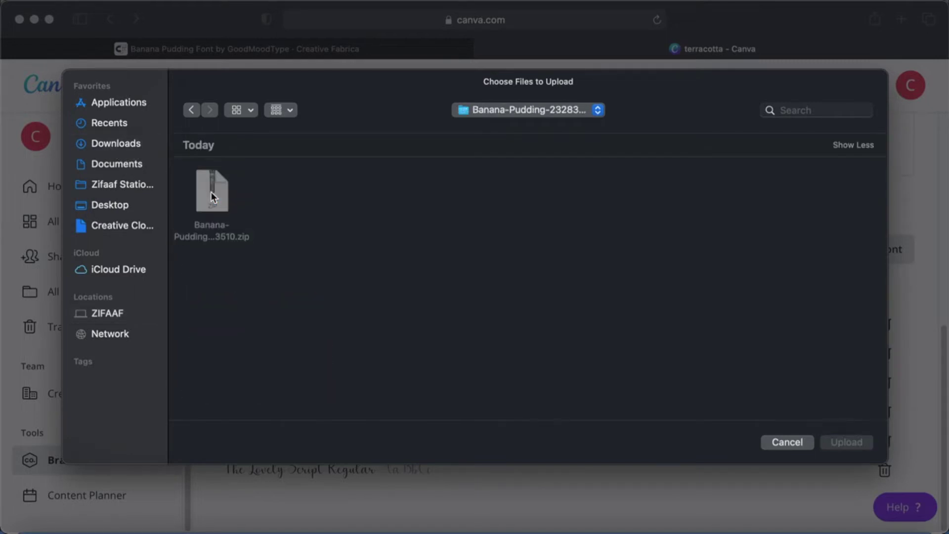
# In the upload dialog, browse to the Fonts folder in the Library of Macintosh HD.
pyautogui.click(119, 313)
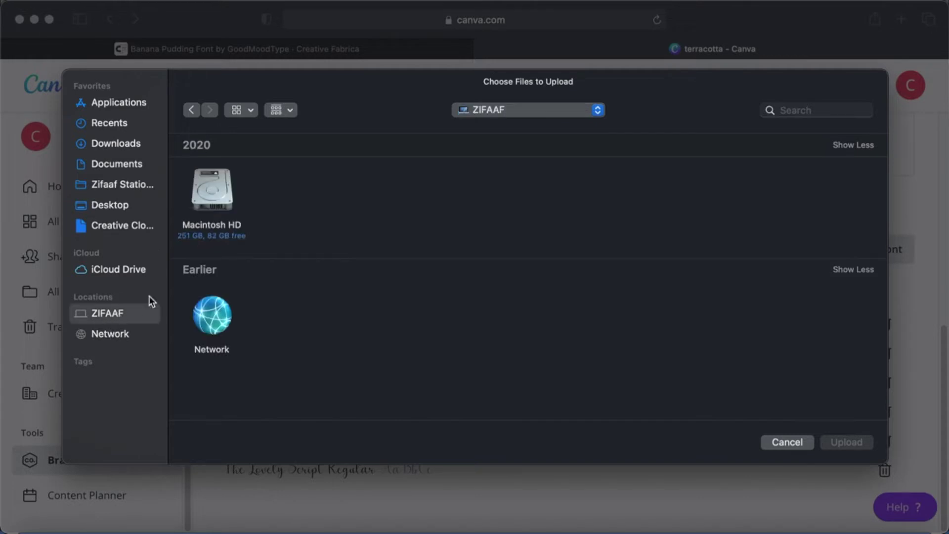
pyautogui.doubleClick(216, 193)
pyautogui.click(218, 204)
pyautogui.doubleClick(217, 203)
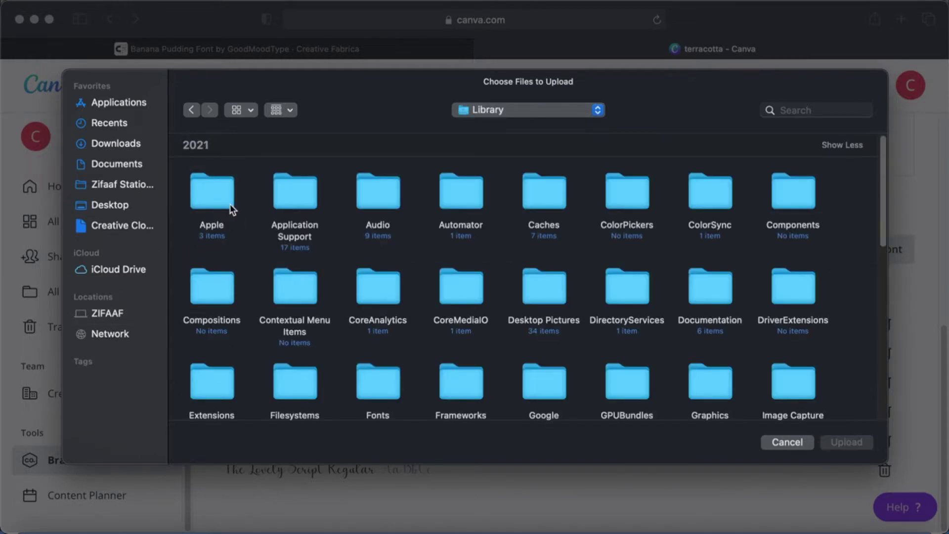
pyautogui.scroll(-3, 626, 292)
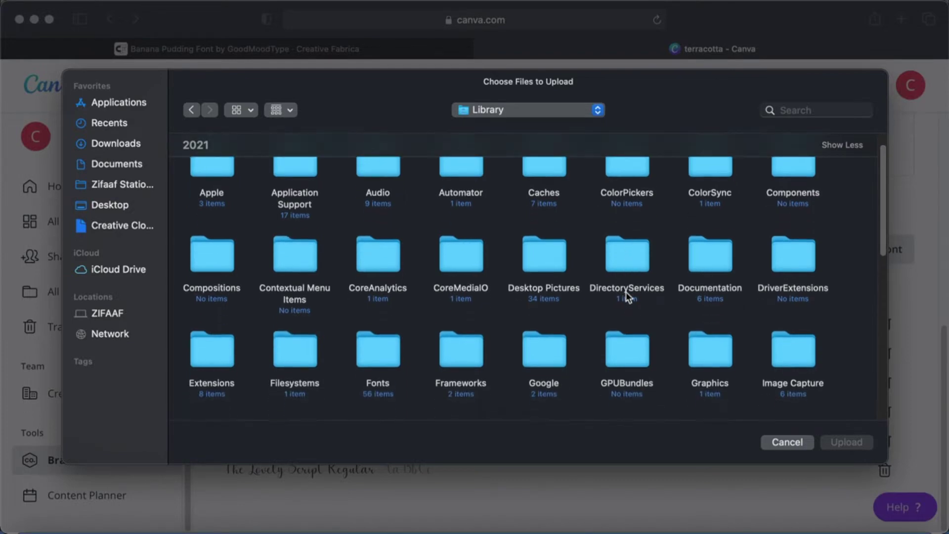
pyautogui.doubleClick(382, 292)
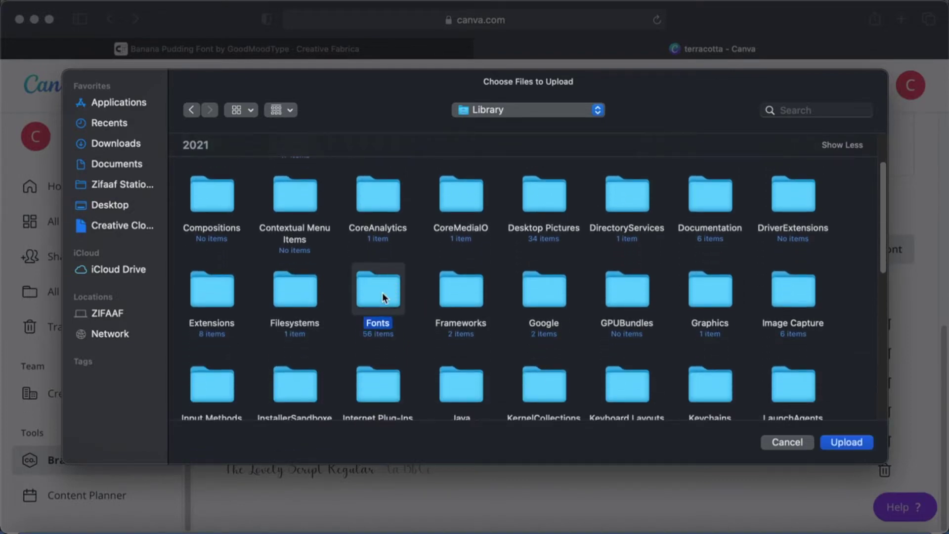
# Upload both BananaPudding font files to the brand fonts and confirm the right to use them.
pyautogui.moveTo(382, 212); pyautogui.dragTo(188, 210)
pyautogui.click(848, 443)
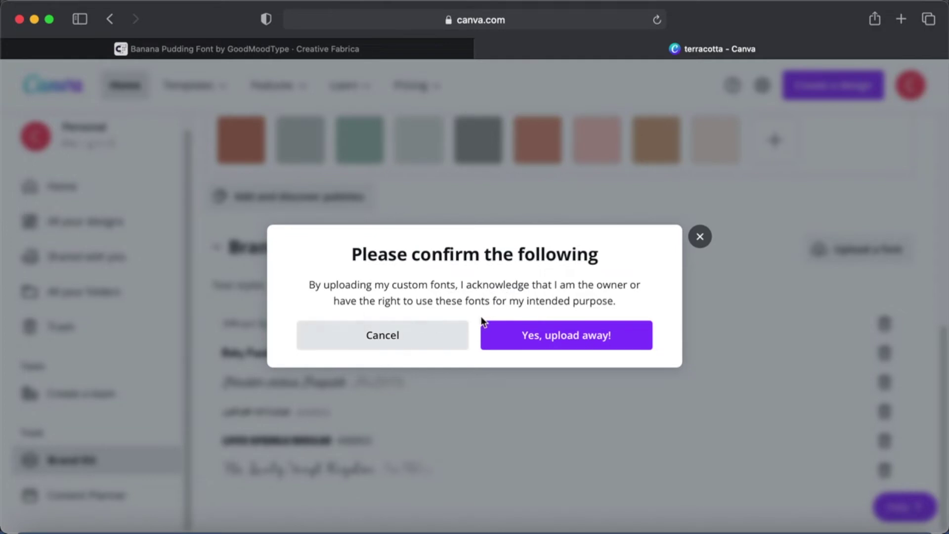
pyautogui.click(557, 339)
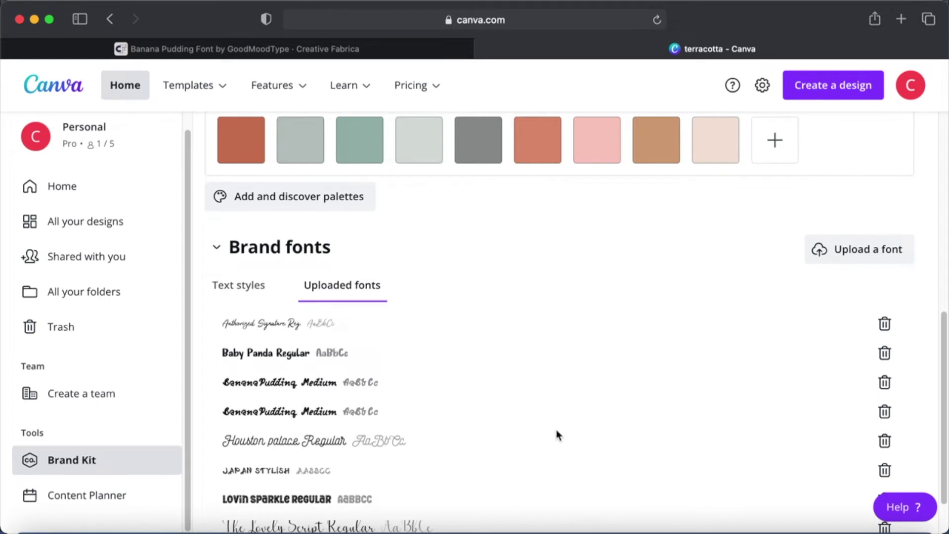
# Check the list of uploaded fonts and the brand color palette in the brand kit.
pyautogui.scroll(-3, 557, 428)
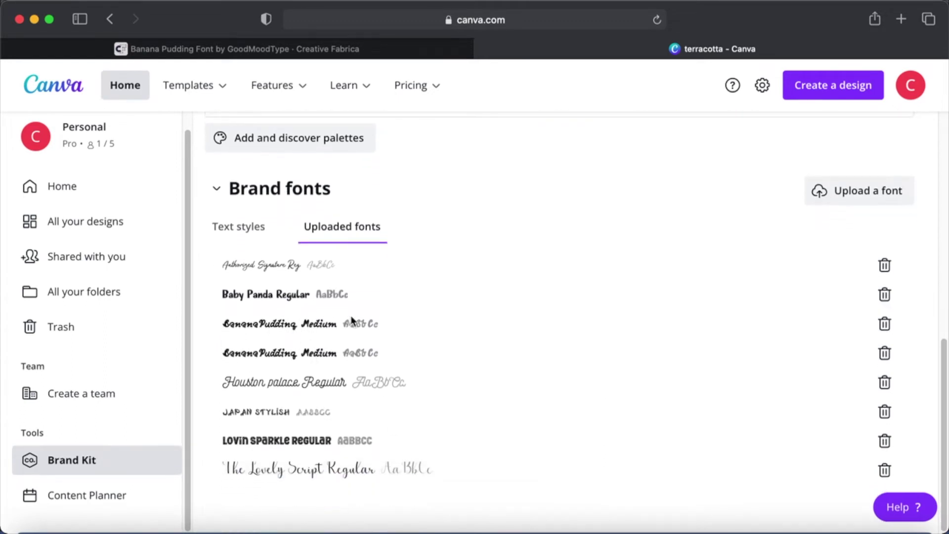
pyautogui.scroll(6, 645, 297)
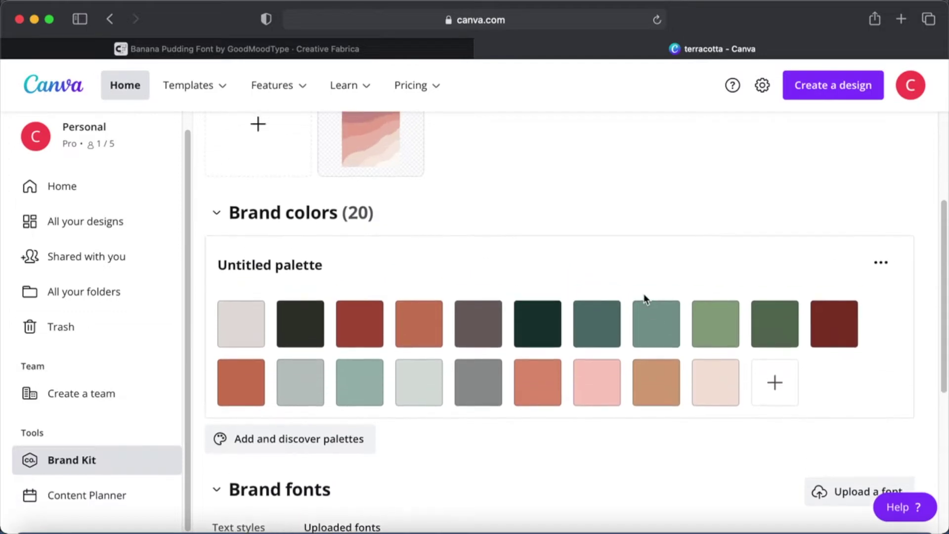
pyautogui.scroll(-3, 645, 297)
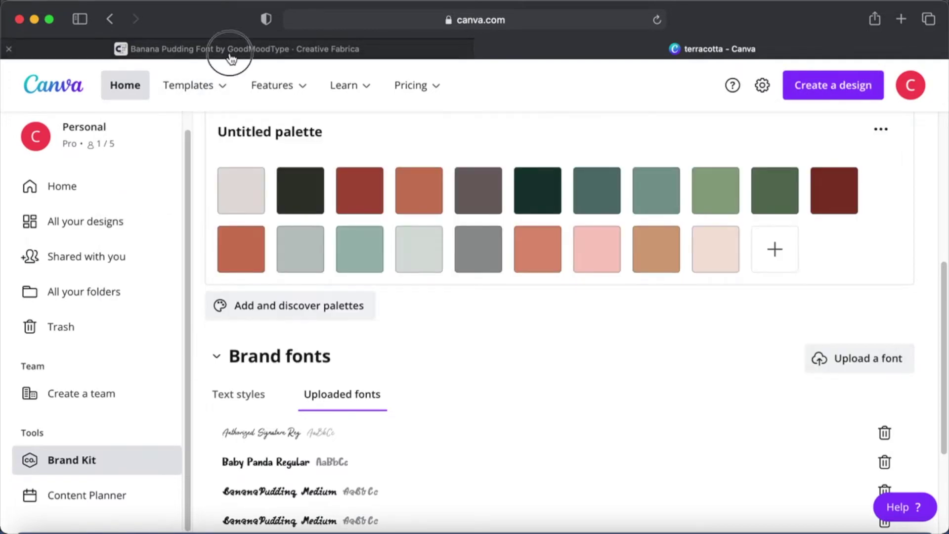
# Return to the Creative Fabrica font listing and open the product page of the Hello Halentia font by IM Studio.
pyautogui.click(230, 52)
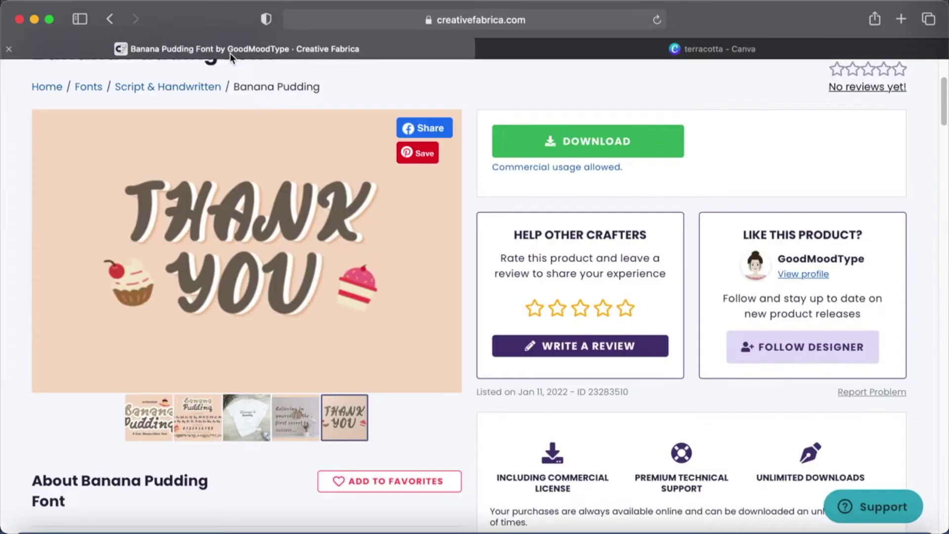
pyautogui.click(105, 19)
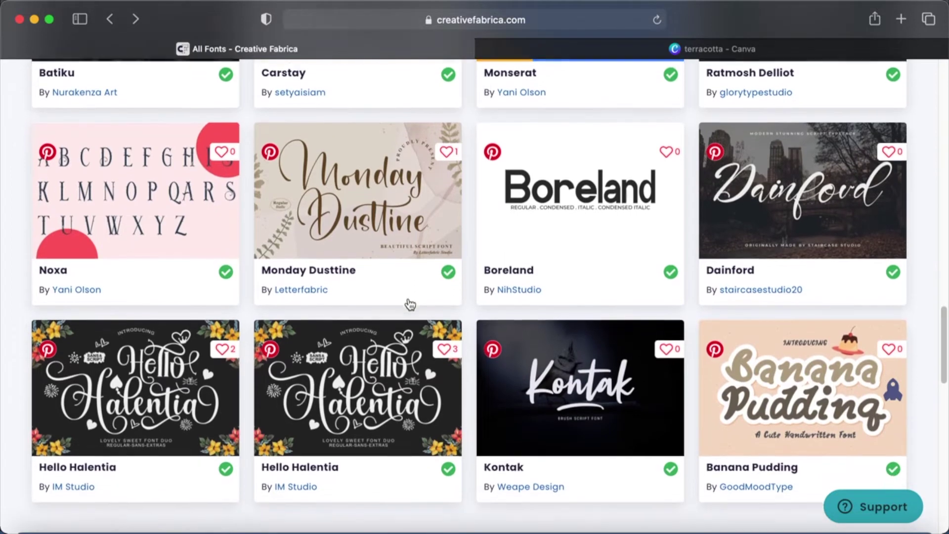
pyautogui.scroll(-2, 411, 305)
pyautogui.click(355, 352)
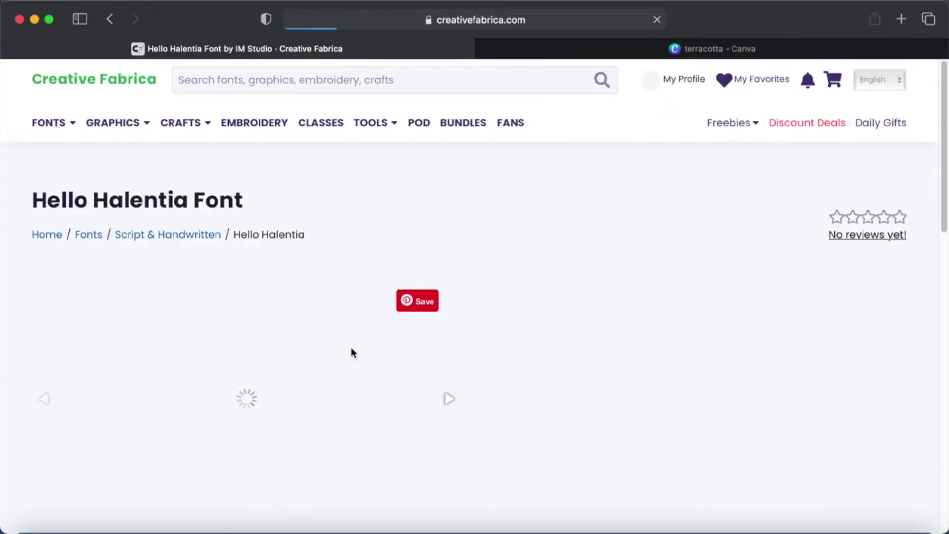
# Look through the Hello Halentia preview images, including the sample quote, the character set and the alternates.
pyautogui.scroll(-5, 467, 376)
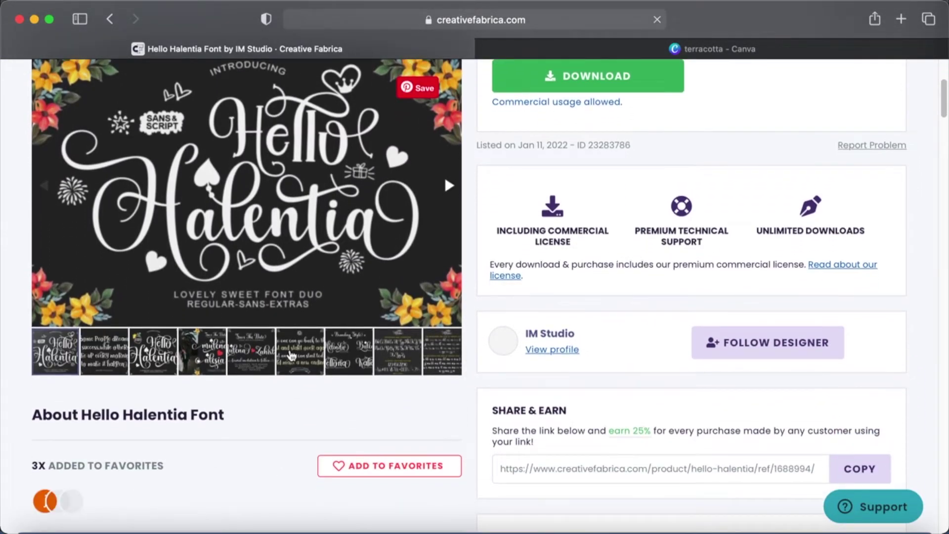
pyautogui.click(291, 357)
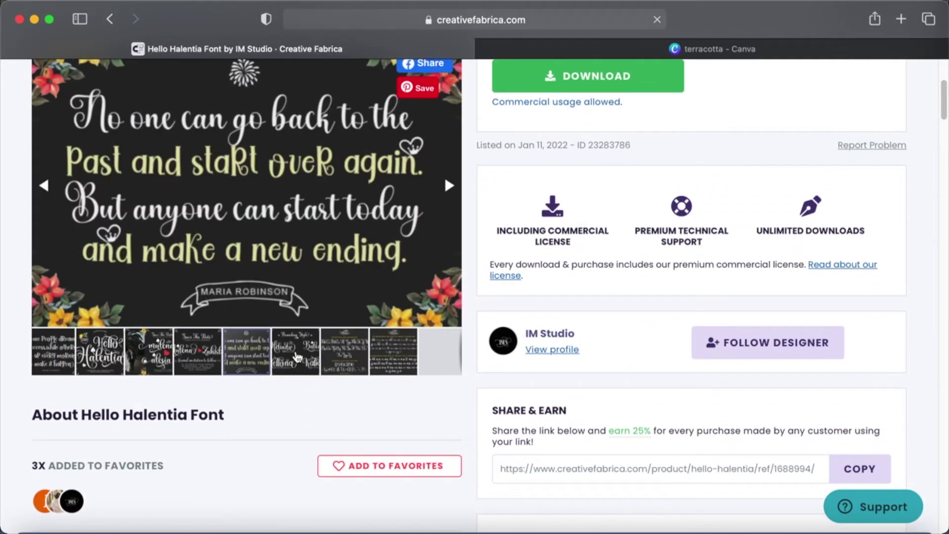
pyautogui.click(351, 357)
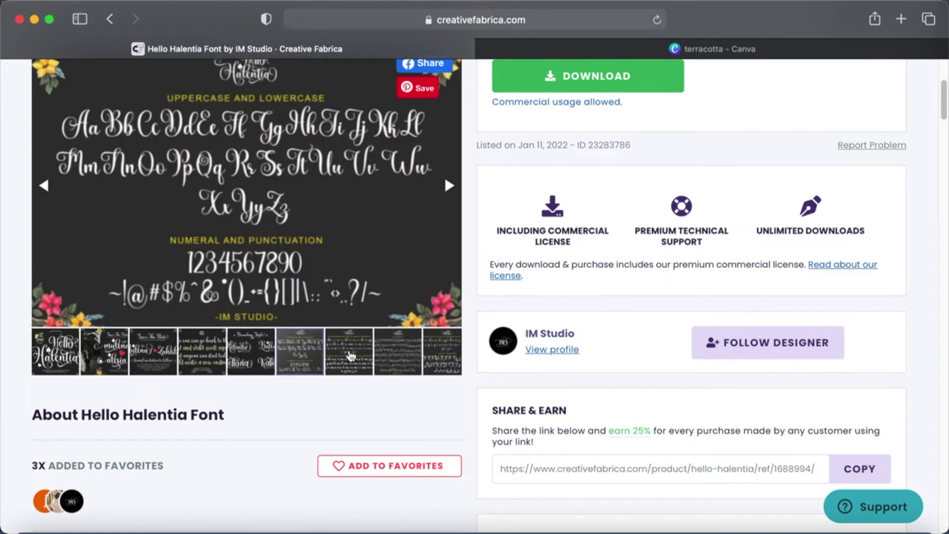
pyautogui.click(407, 365)
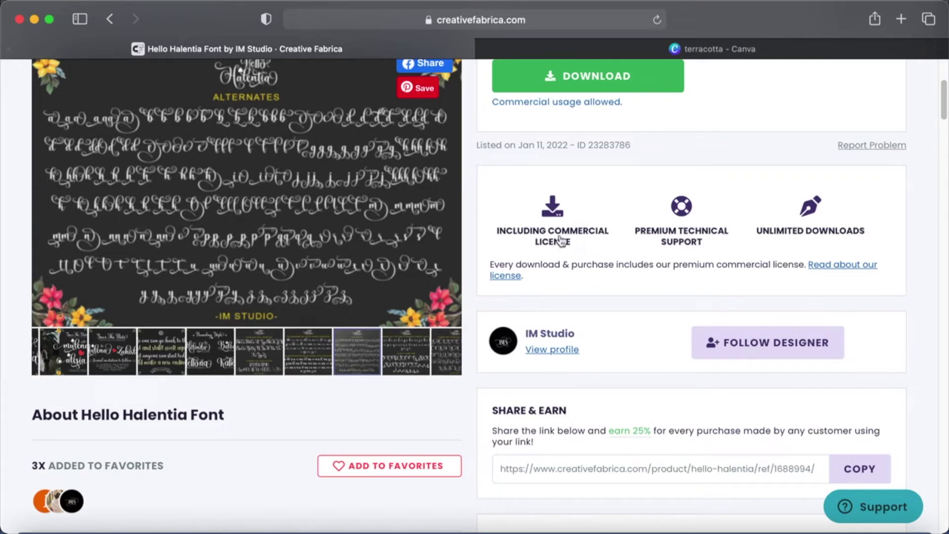
# Download the Hello Halentia font and inspect the font files in its extracted folder in Downloads.
pyautogui.click(617, 77)
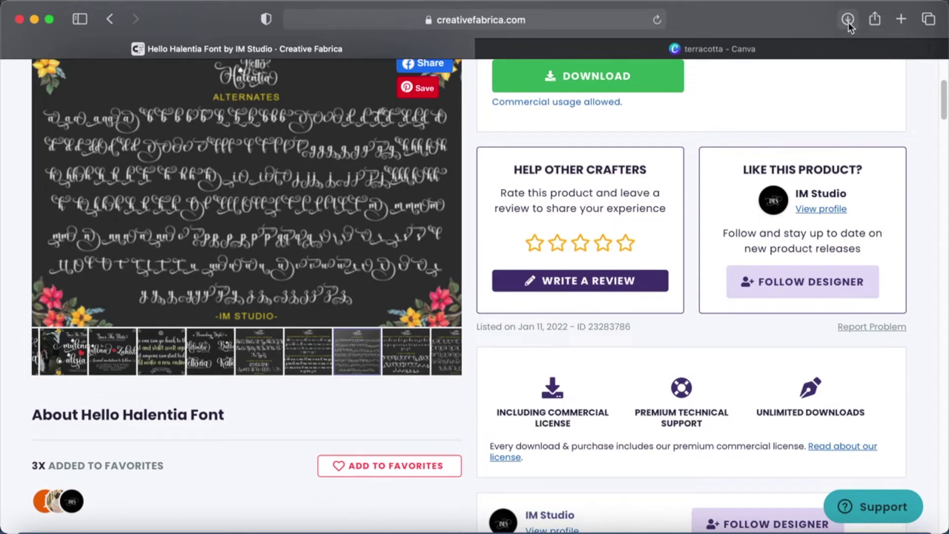
pyautogui.click(848, 22)
pyautogui.doubleClick(774, 88)
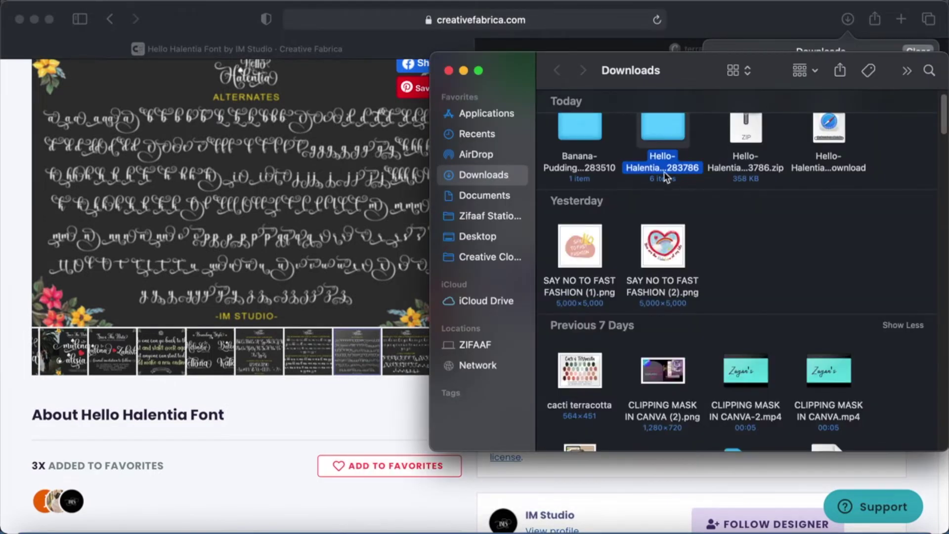
pyautogui.doubleClick(663, 129)
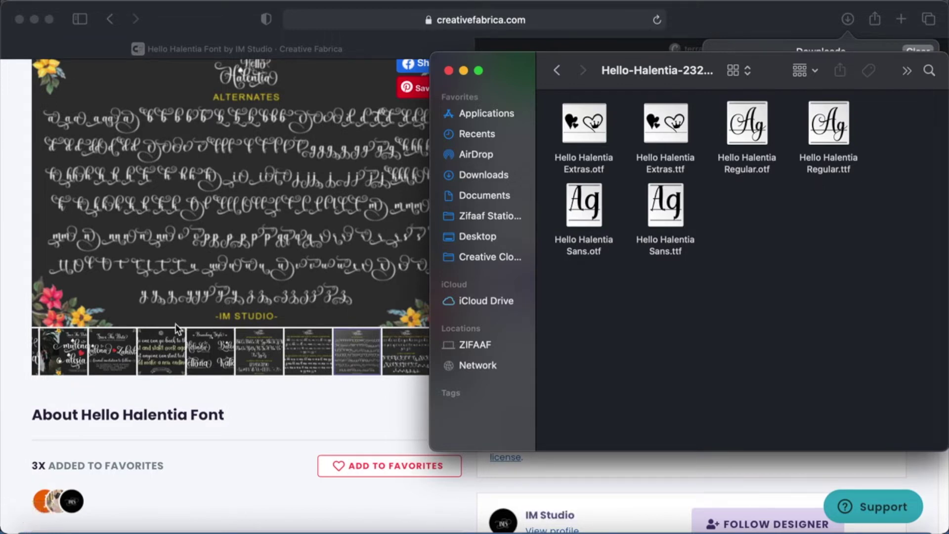
pyautogui.moveTo(838, 253); pyautogui.dragTo(571, 112)
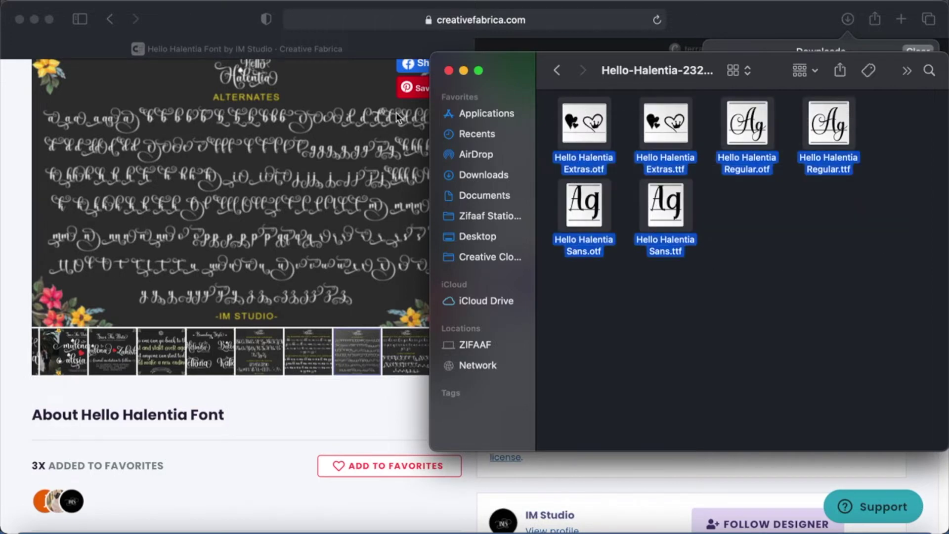
pyautogui.click(637, 322)
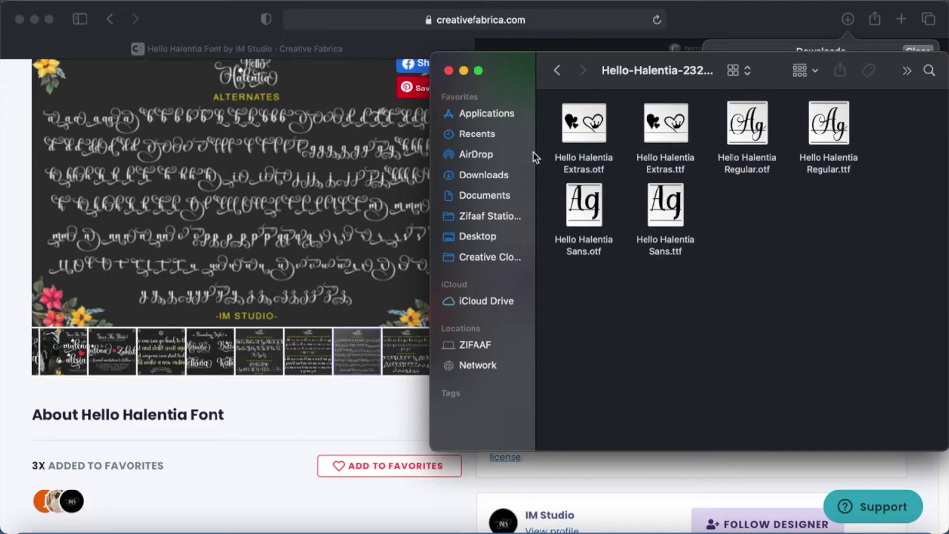
pyautogui.press('super+w')
# In the Canva brand kit, upload all Hello Halentia font files from their Downloads folder and confirm the right to use them.
pyautogui.click(562, 49)
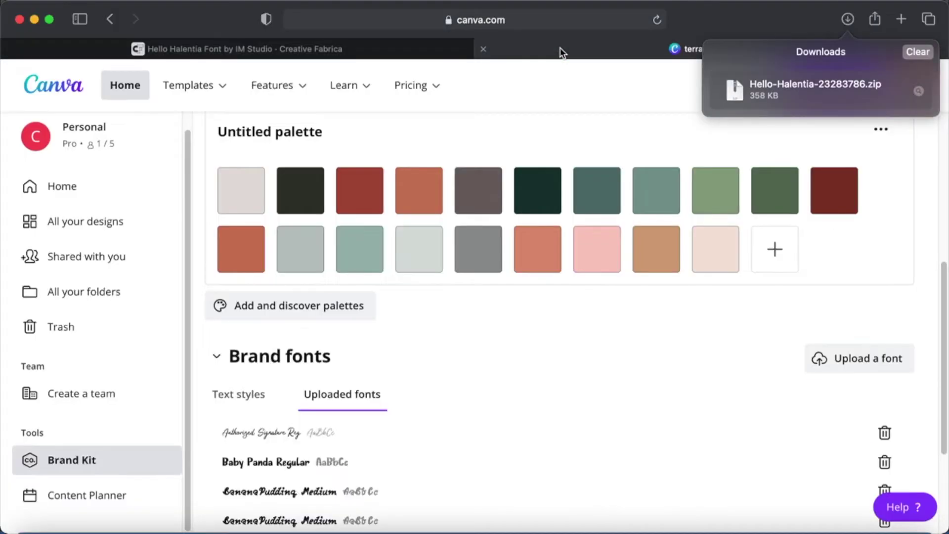
pyautogui.click(865, 357)
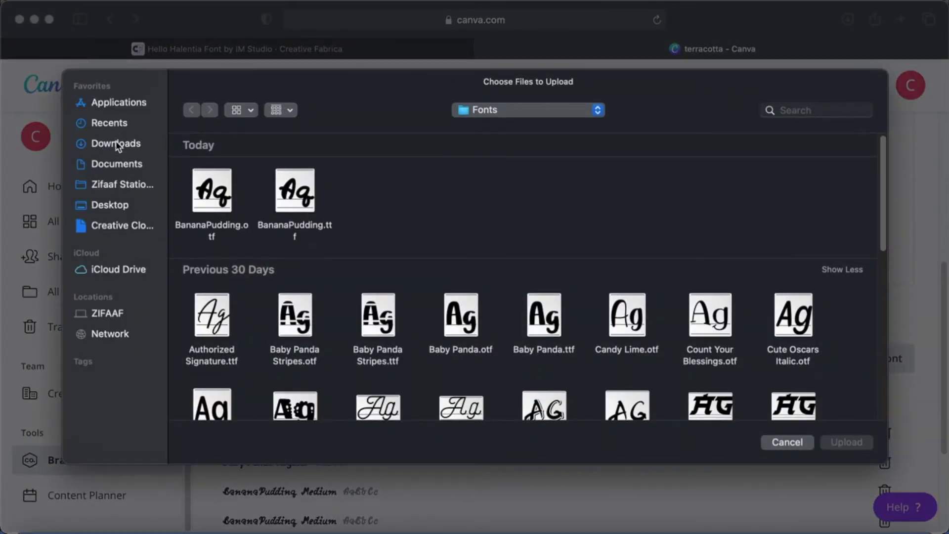
pyautogui.click(117, 144)
pyautogui.doubleClick(288, 186)
pyautogui.moveTo(699, 209); pyautogui.dragTo(218, 197)
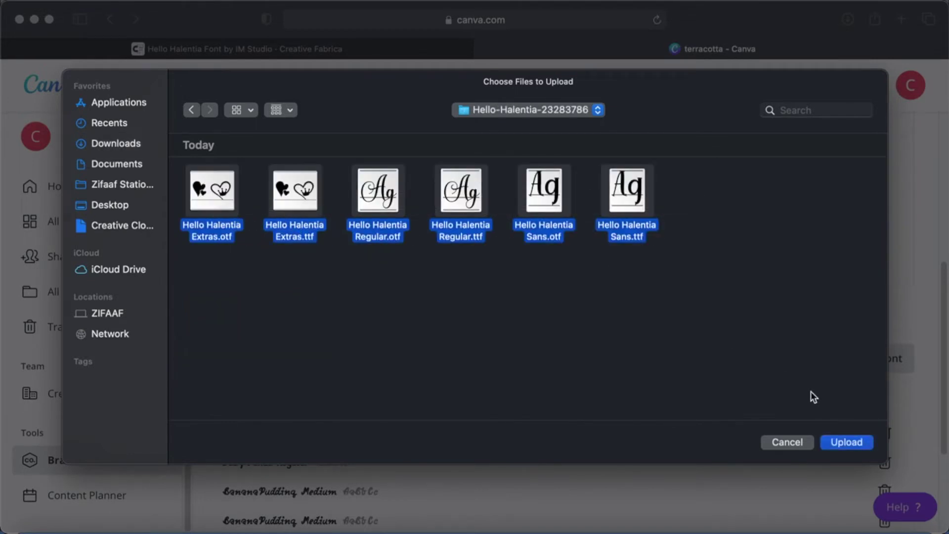
pyautogui.click(847, 442)
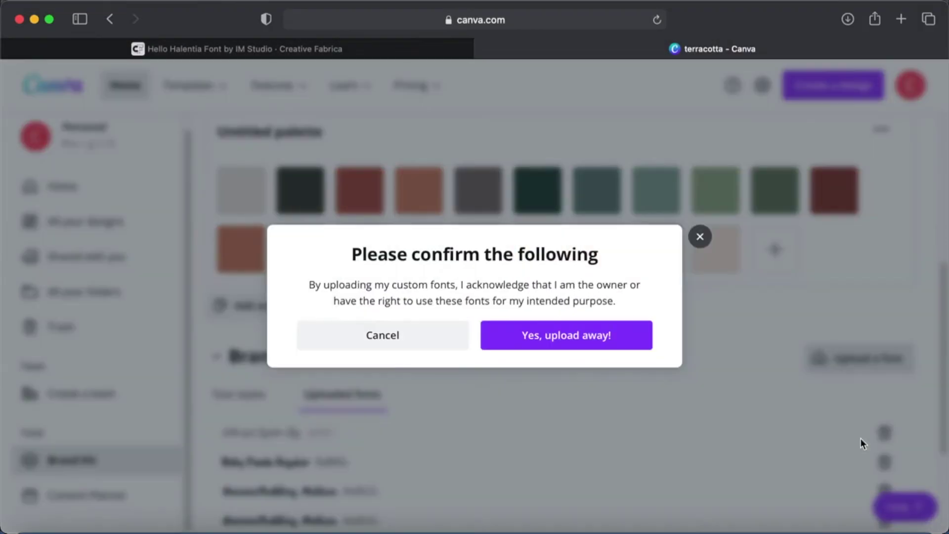
pyautogui.click(593, 335)
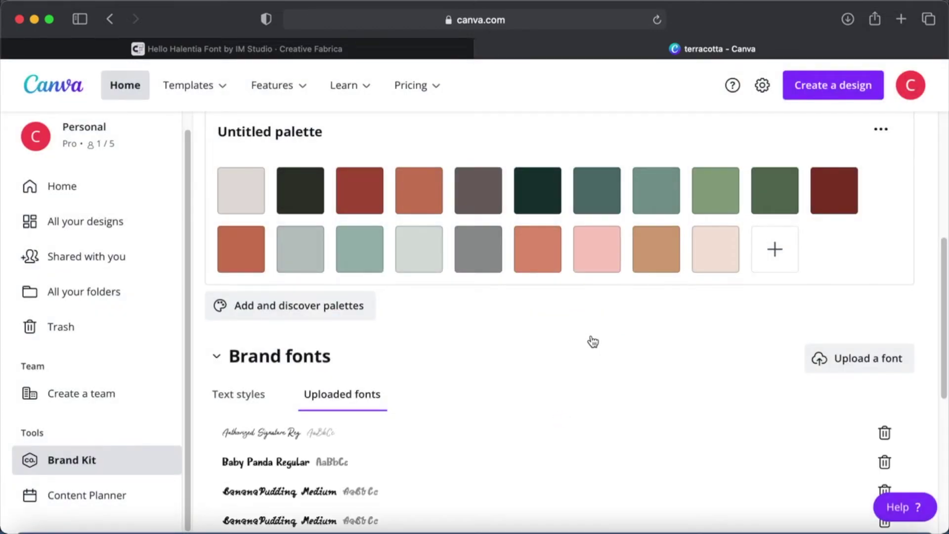
pyautogui.scroll(-5, 593, 341)
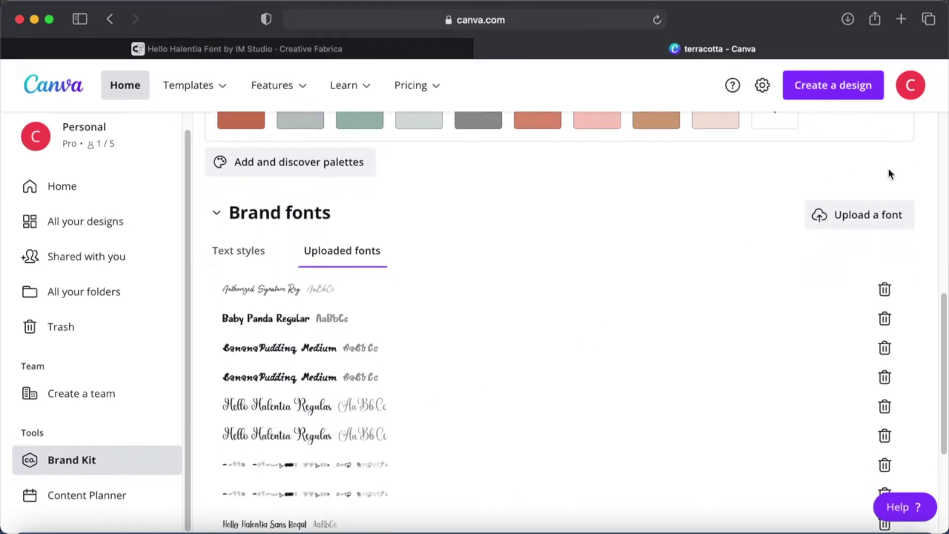
# Create a new Instagram Post design from the brand kit page.
pyautogui.scroll(10, 732, 215)
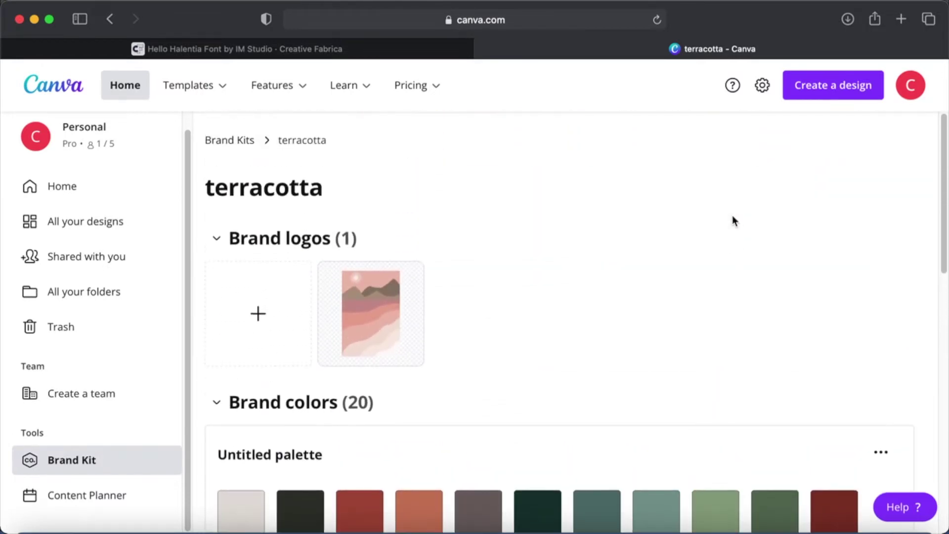
pyautogui.click(822, 85)
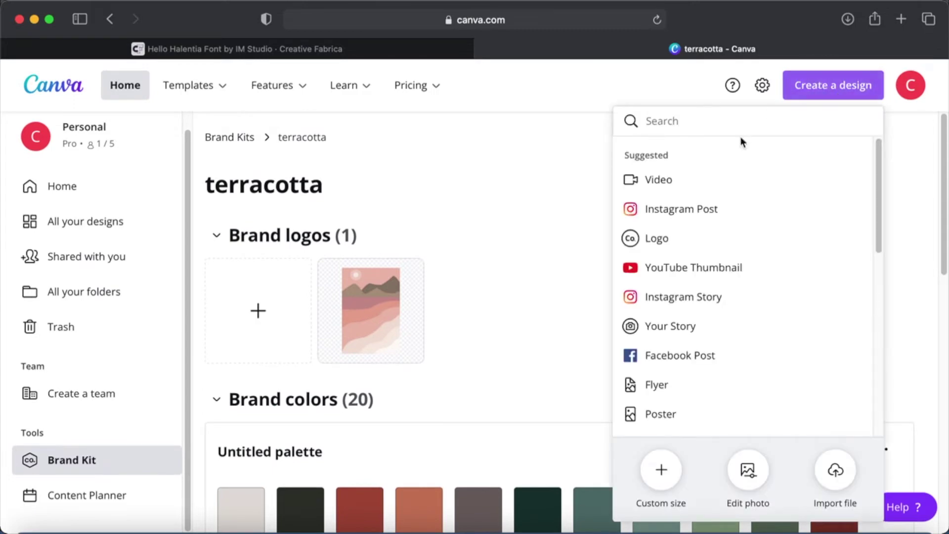
pyautogui.click(682, 211)
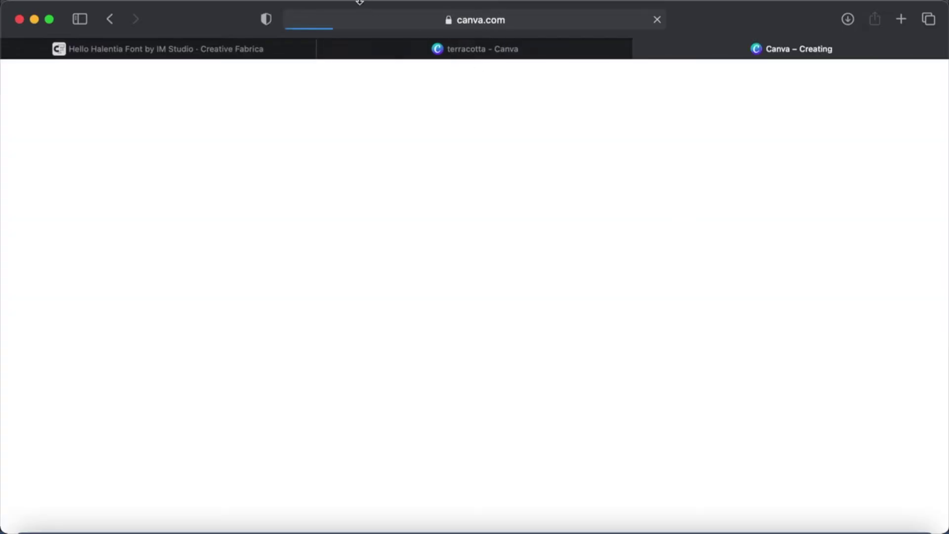
pyautogui.click(325, 49)
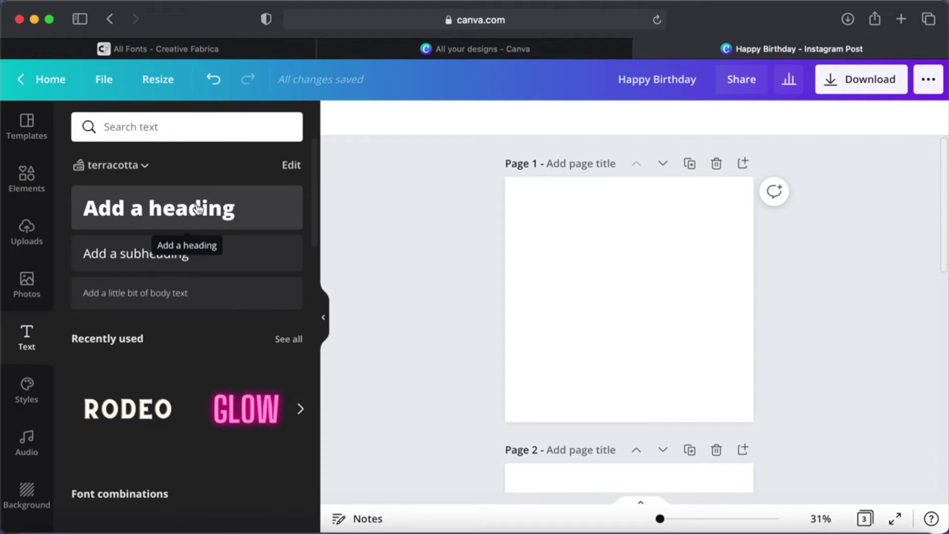
# Add a heading to page 1 with the text "Happy Birthday".
pyautogui.click(198, 208)
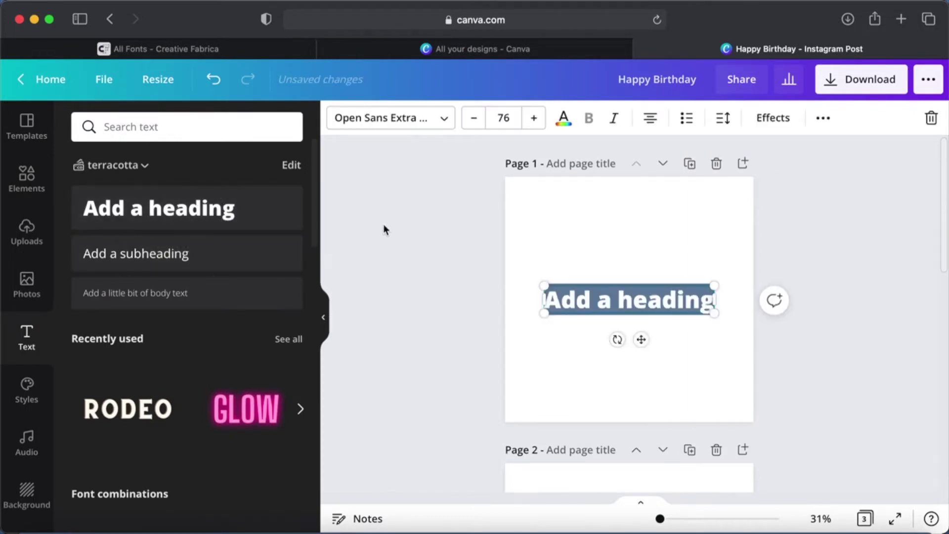
pyautogui.write('Happ')
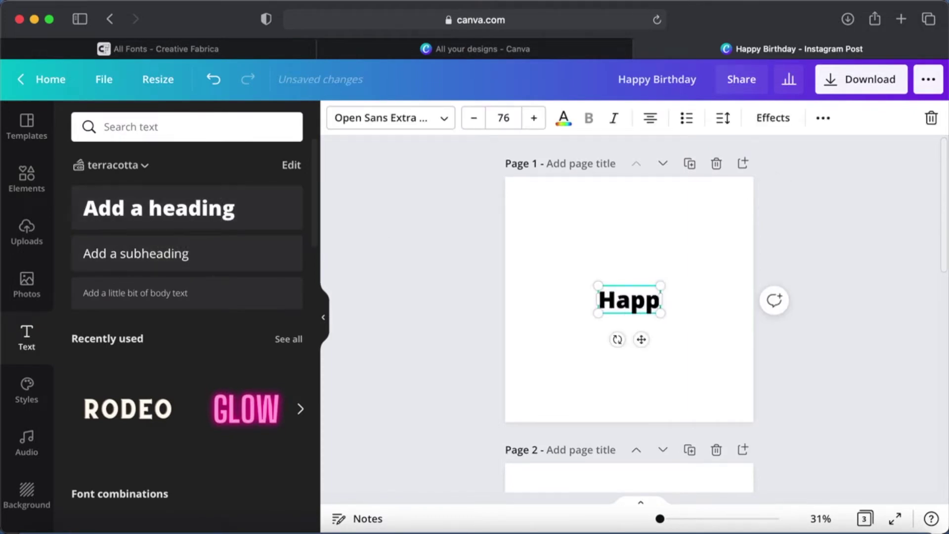
pyautogui.write('y Birthday')
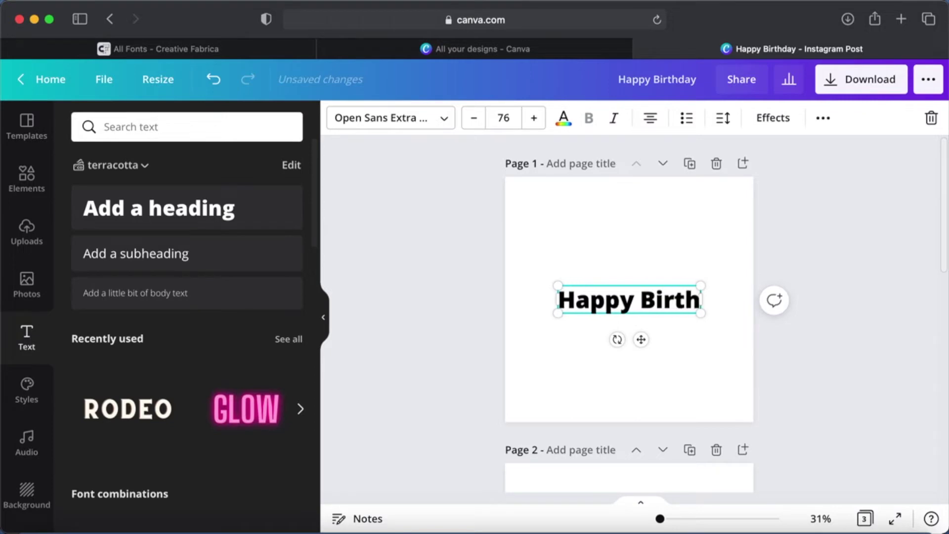
# Set the heading's font to the uploaded BananaPudding Medium and its color to the brick red of the terracotta brand palette.
pyautogui.click(432, 127)
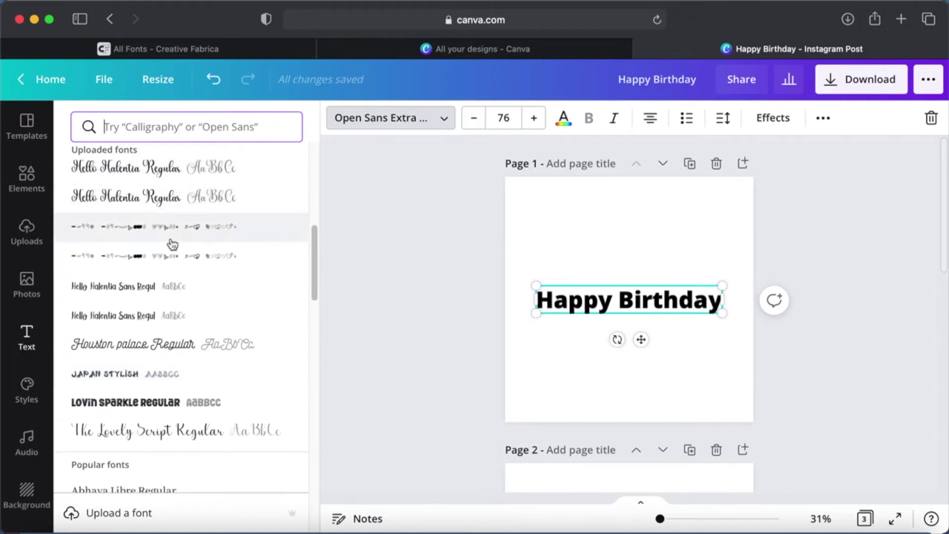
pyautogui.scroll(3, 169, 292)
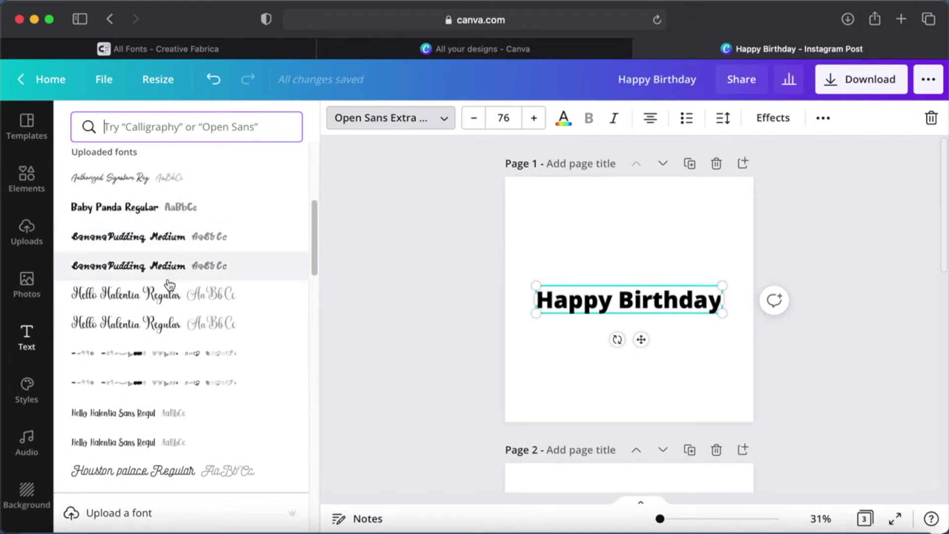
pyautogui.click(178, 239)
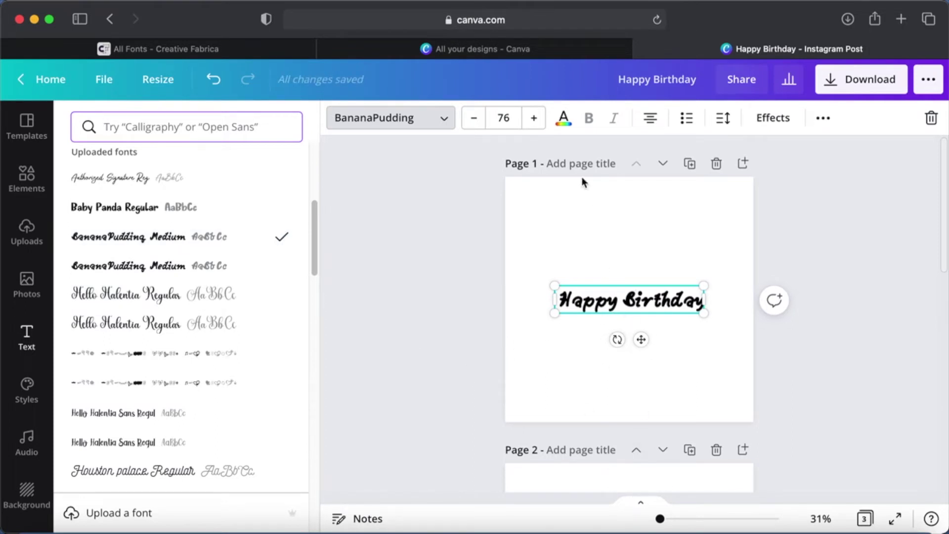
pyautogui.click(564, 119)
pyautogui.click(174, 303)
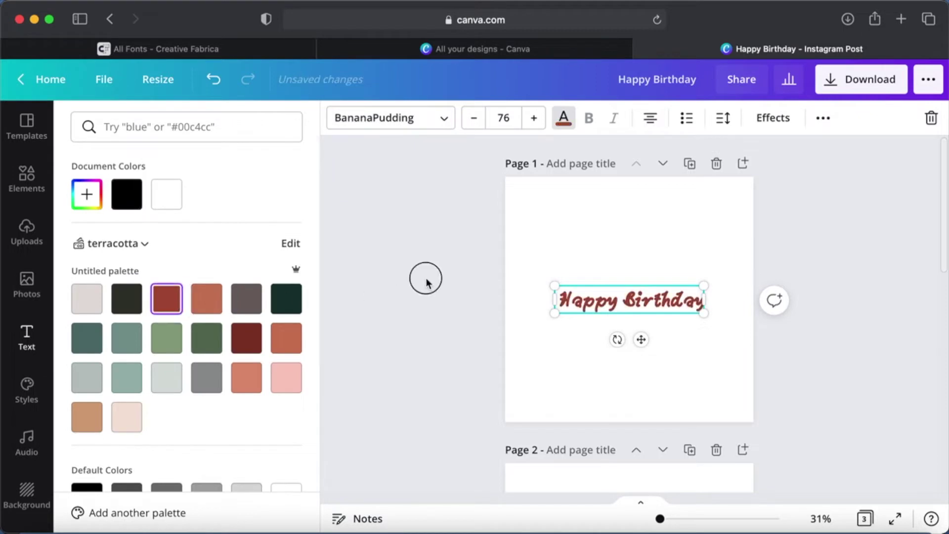
pyautogui.click(426, 278)
# Copy the "Happy Birthday" heading from page 1 onto page 2.
pyautogui.scroll(-2, 428, 283)
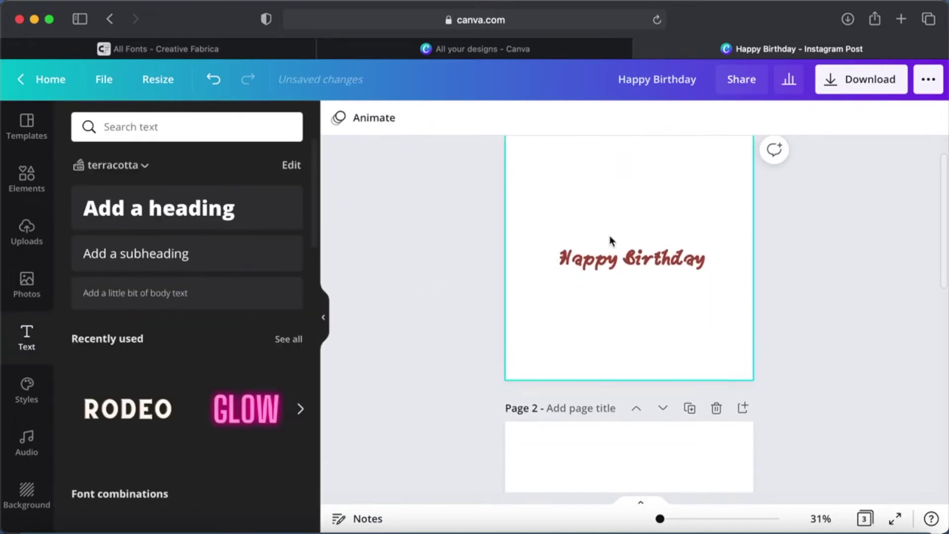
pyautogui.click(614, 261)
pyautogui.scroll(-10, 615, 262)
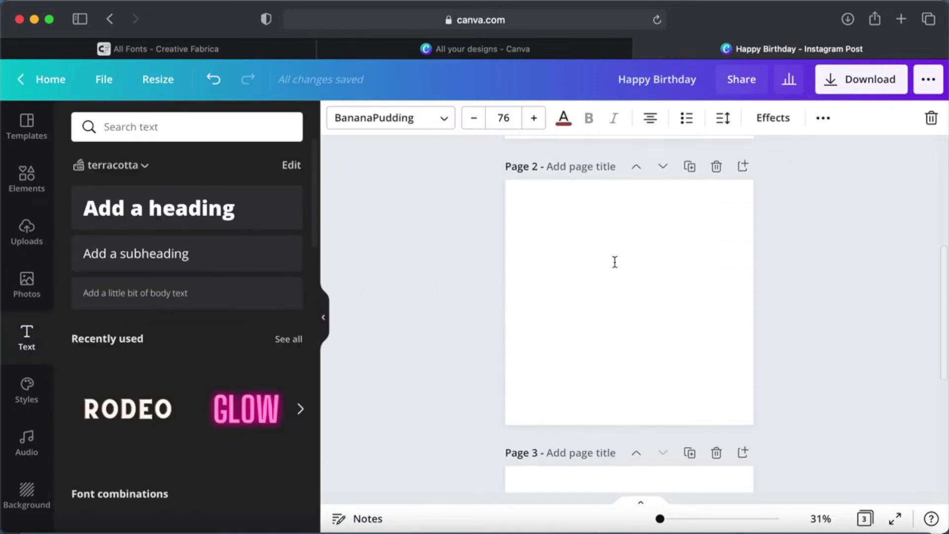
pyautogui.scroll(4, 615, 263)
pyautogui.click(596, 295)
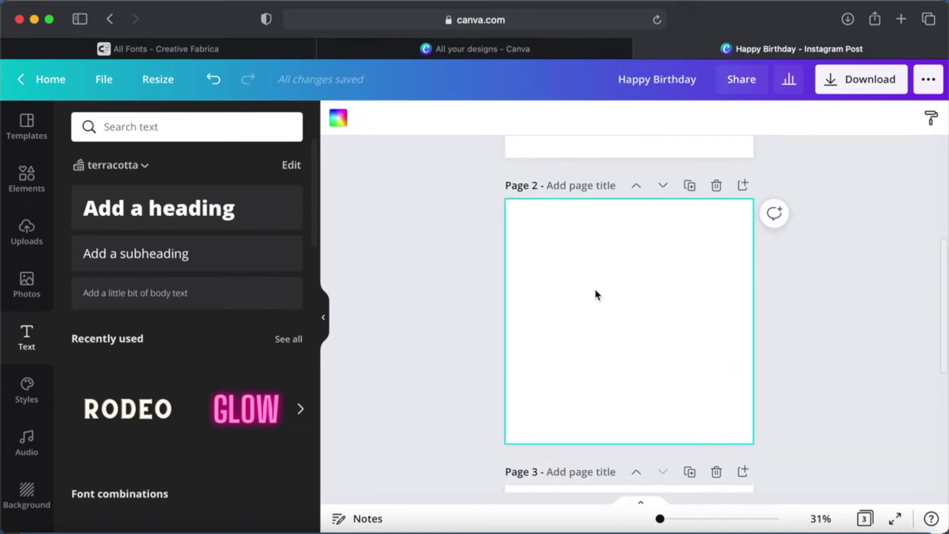
pyautogui.press('super+v')
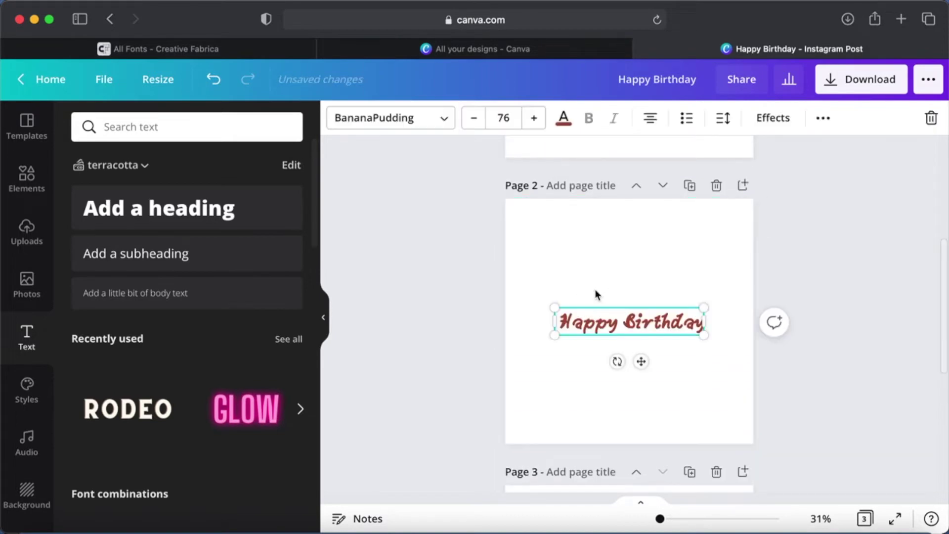
# Change the font of the heading on page 2 to the uploaded Hello Halentia Regular.
pyautogui.click(444, 120)
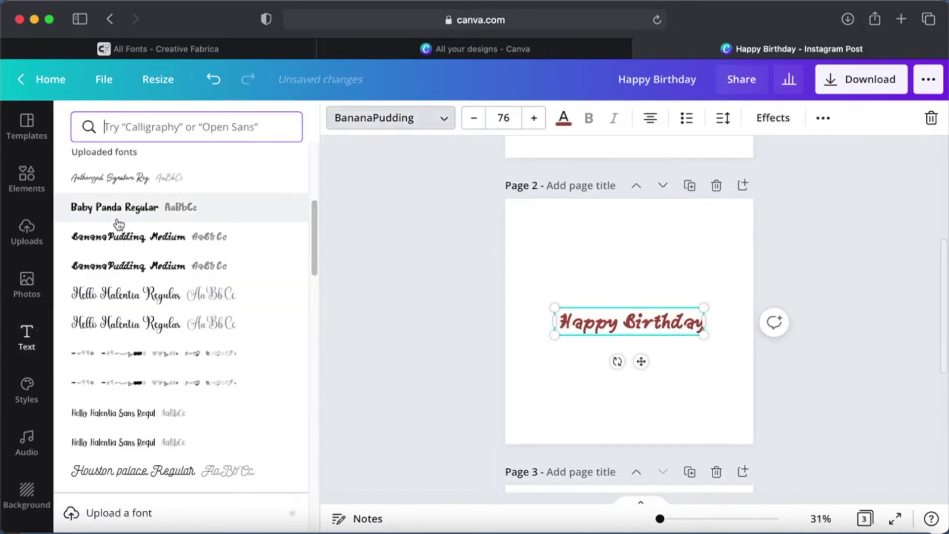
pyautogui.click(151, 297)
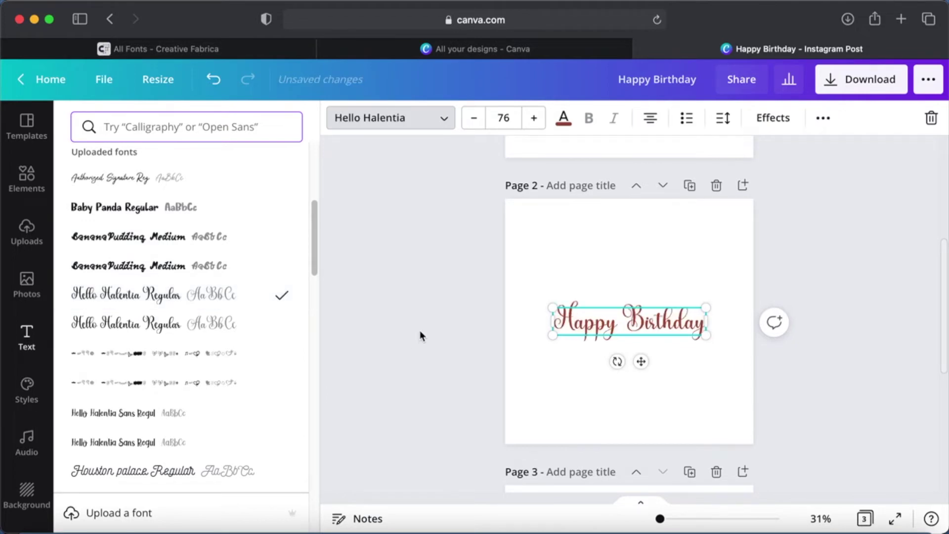
pyautogui.click(435, 330)
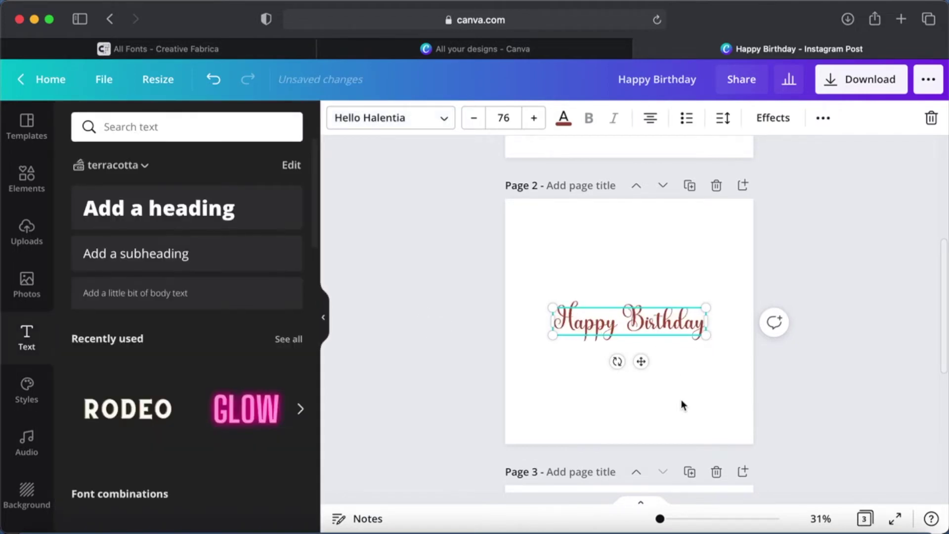
pyautogui.click(439, 120)
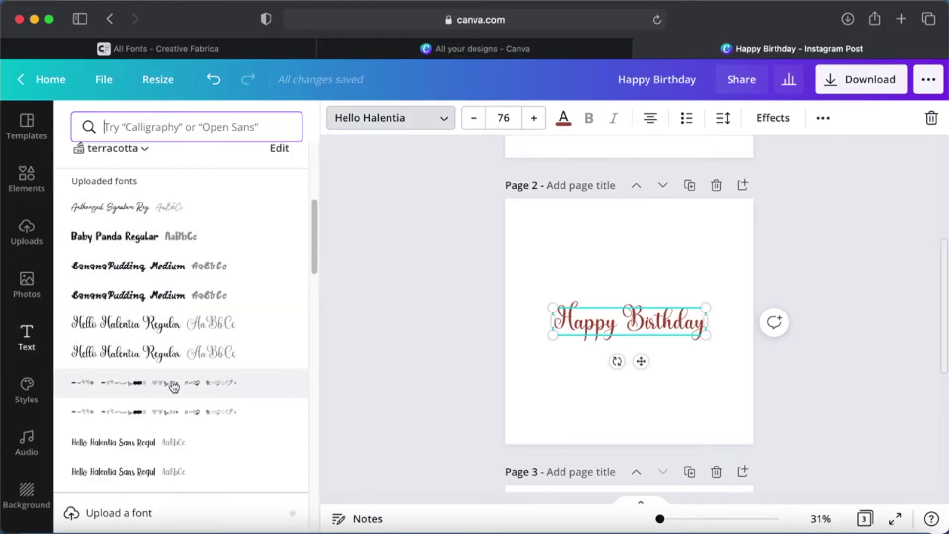
pyautogui.click(695, 379)
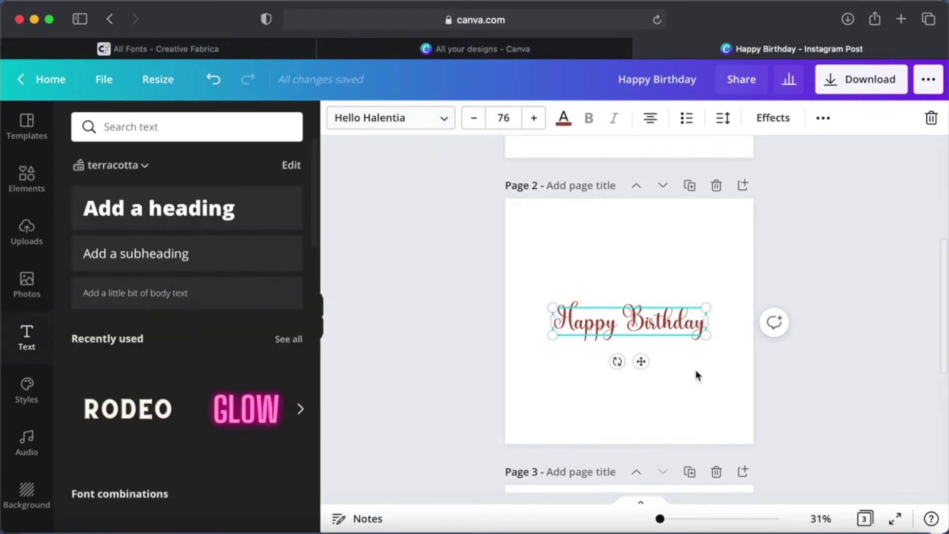
pyautogui.click(681, 355)
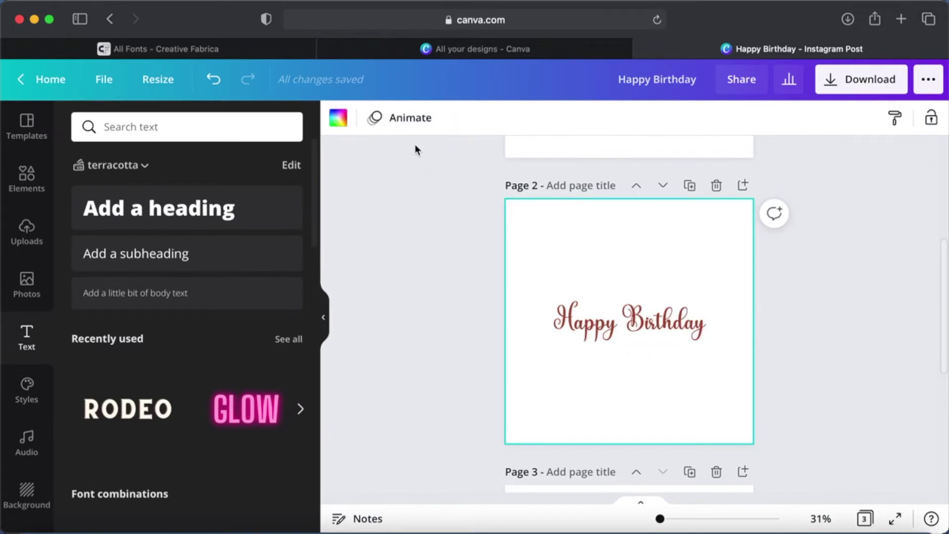
pyautogui.press('super+shift+backslash')
pyautogui.click(712, 163)
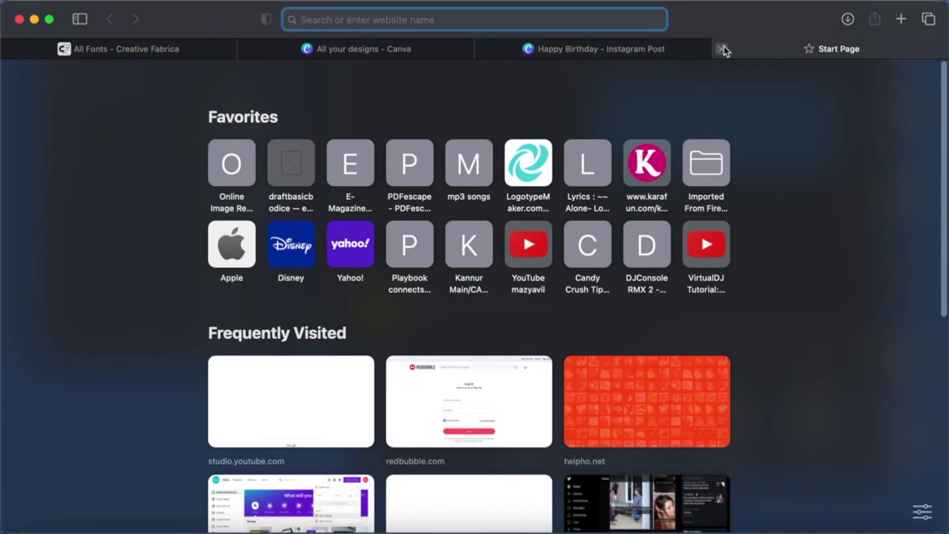
pyautogui.click(722, 49)
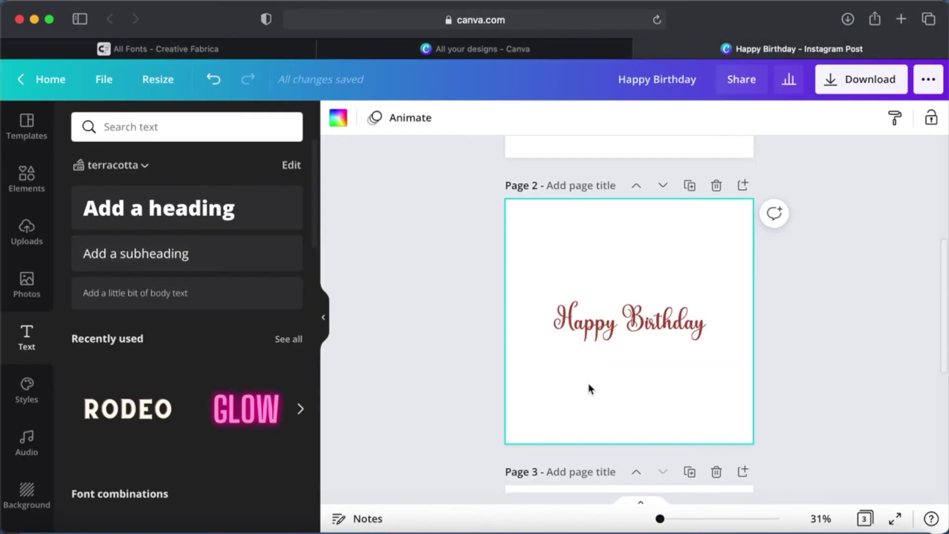
# Add an empty heading text box just below "Happy Birthday" on page 2 and set its font to the uploaded Hello Halentia ornament font.
pyautogui.click(198, 207)
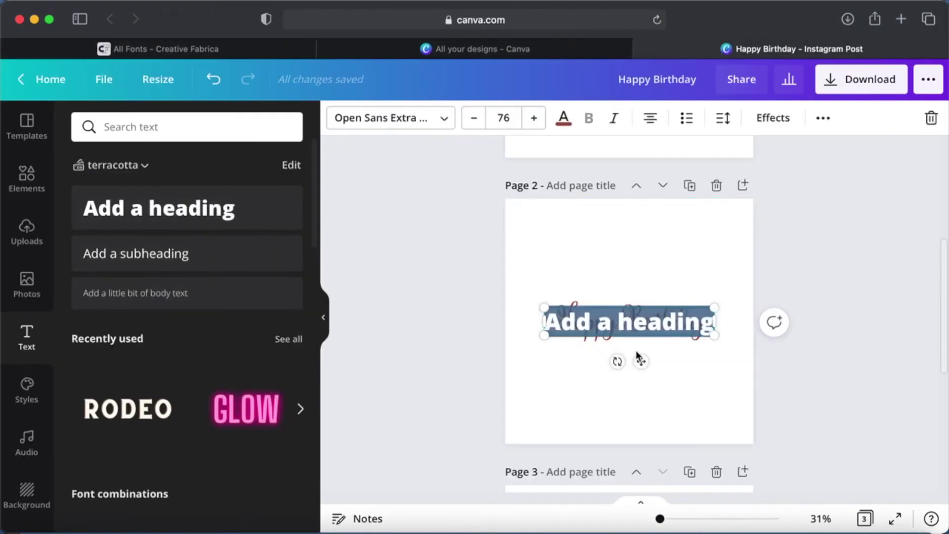
pyautogui.moveTo(643, 362); pyautogui.dragTo(651, 400)
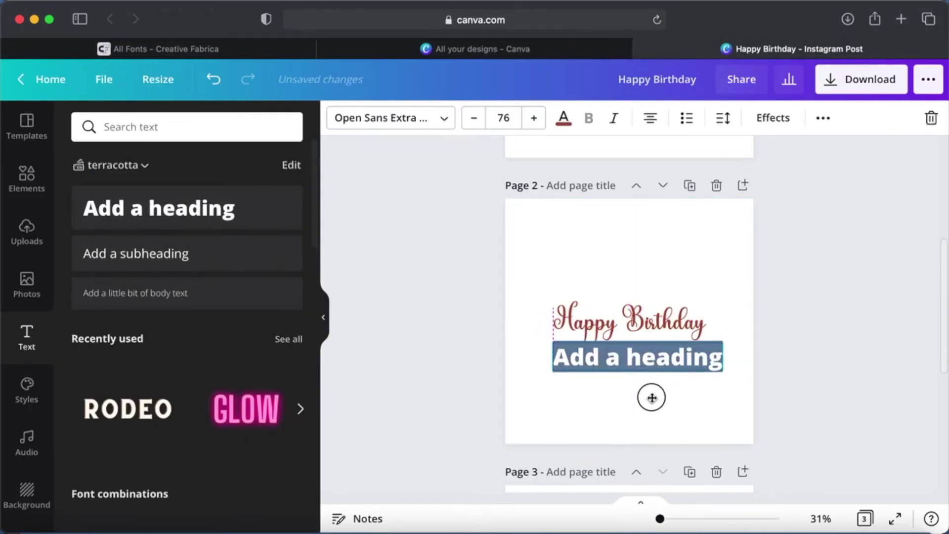
pyautogui.doubleClick(627, 361)
pyautogui.click(627, 362)
pyautogui.press('BackSpace')
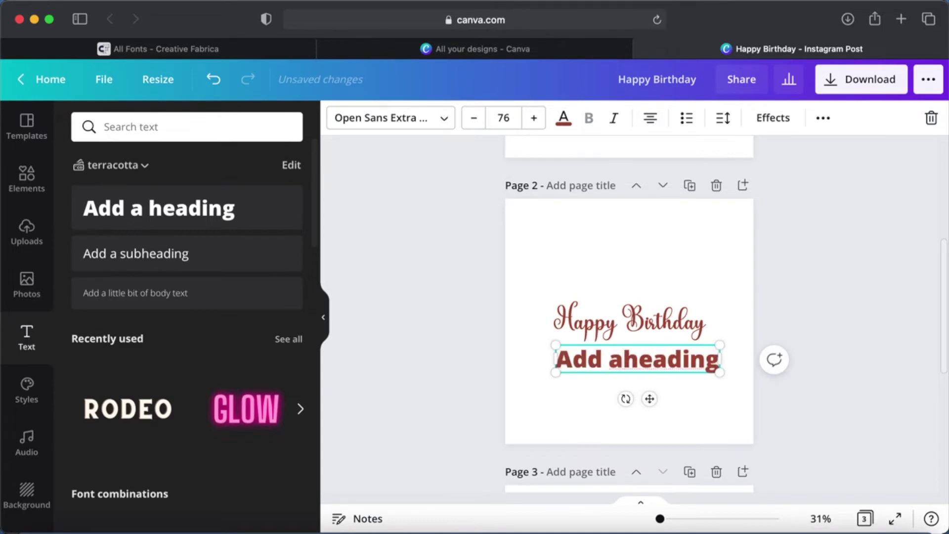
pyautogui.hotkey('shift', 'alt', 'Right')
pyautogui.press('BackSpace')
pyautogui.hotkey('alt', 'BackSpace')
pyautogui.hotkey('alt', 'BackSpace')
pyautogui.click(440, 125)
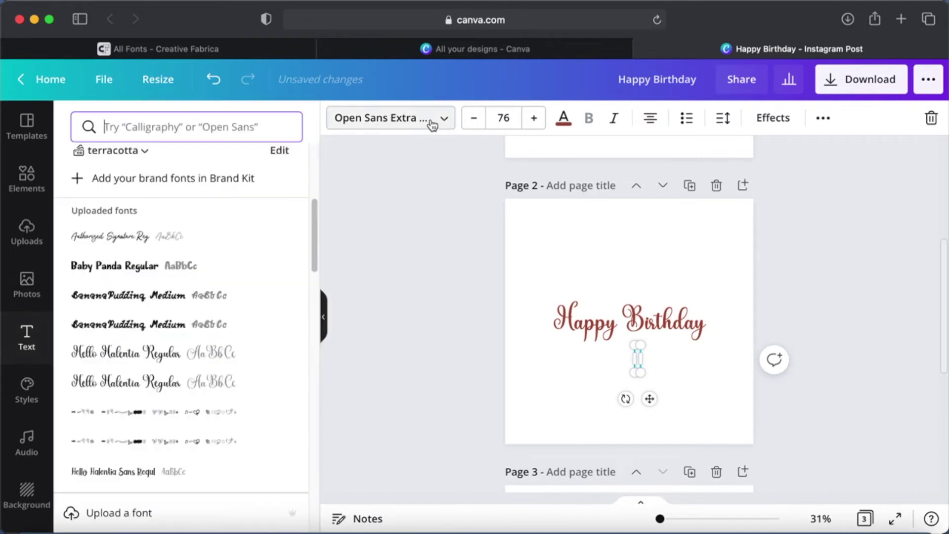
pyautogui.click(138, 420)
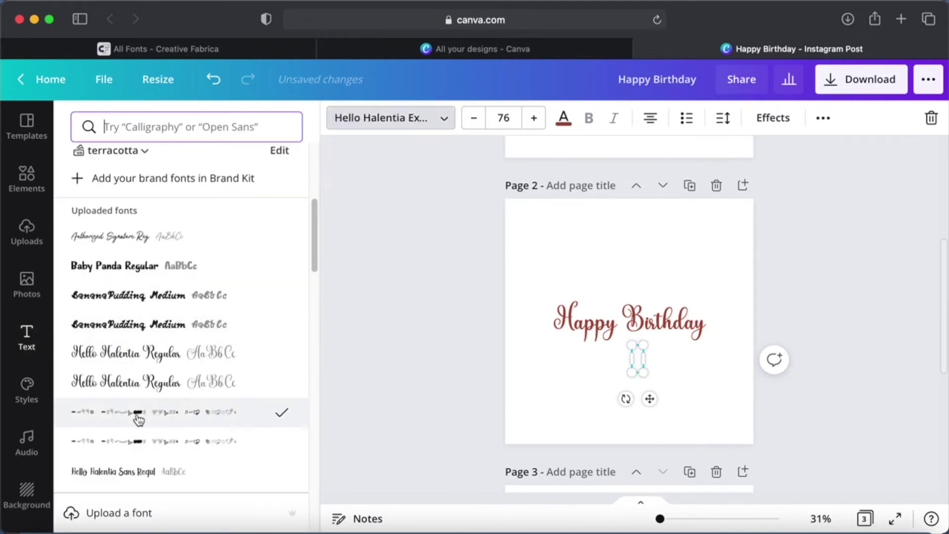
pyautogui.write('jshdk')
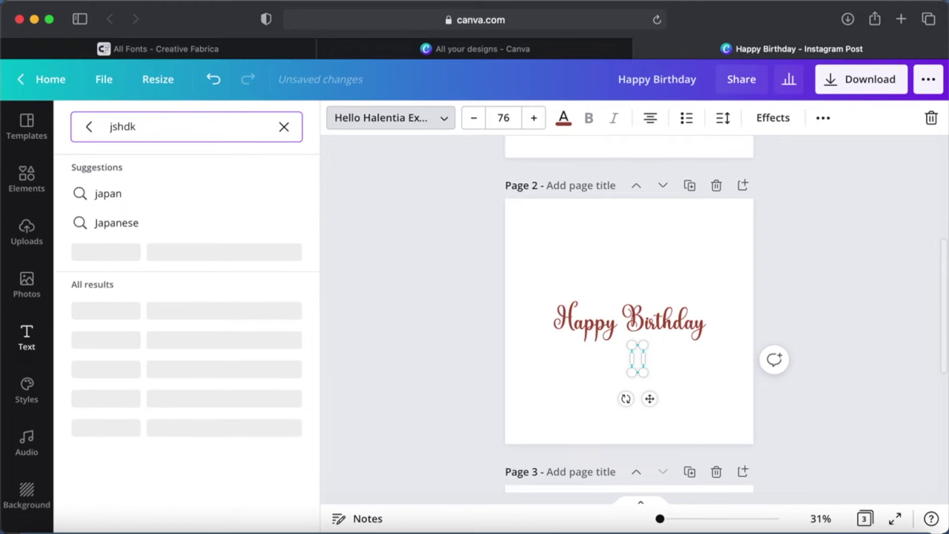
pyautogui.press('BackSpace')
pyautogui.press('BackSpace')
pyautogui.press('BackSpace')
pyautogui.press('BackSpace')
pyautogui.press('BackSpace')
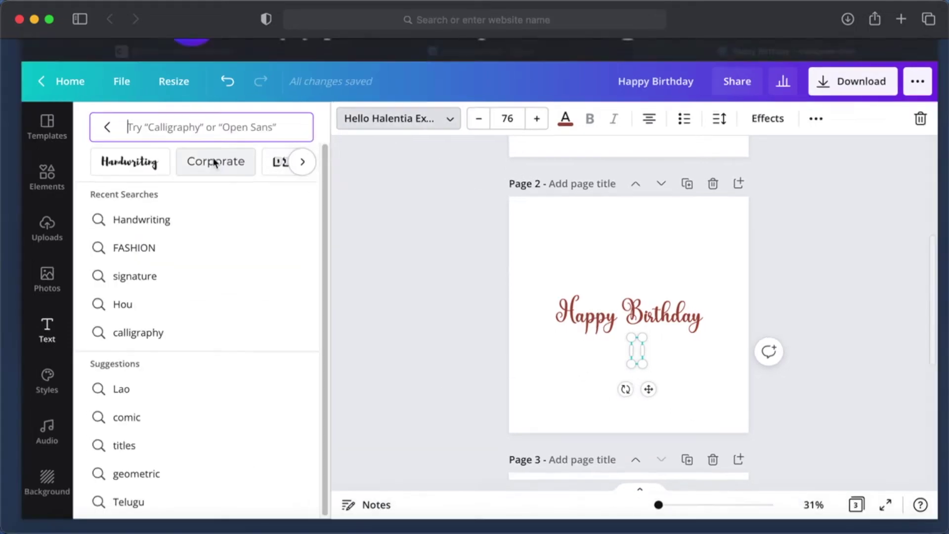
pyautogui.press('shift+super+backslash')
pyautogui.click(569, 135)
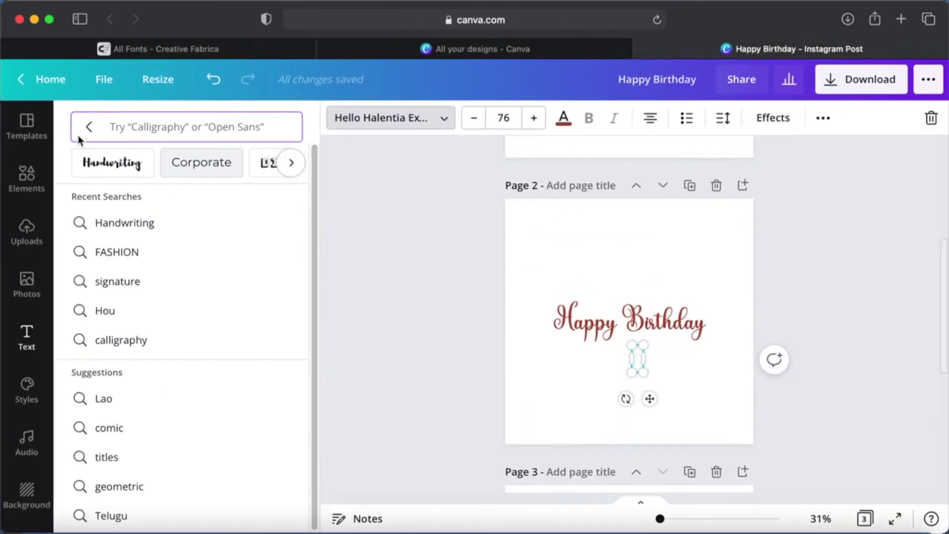
pyautogui.click(87, 126)
# Enter "Happy Birthday to you!" in the empty text box on page 2, using the uploaded Hello Halentia ornament font.
pyautogui.click(177, 362)
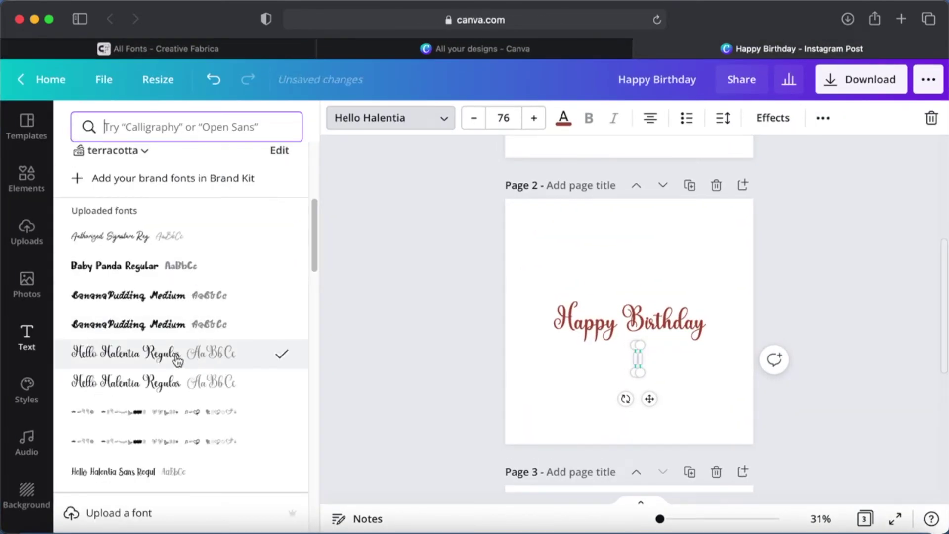
pyautogui.click(180, 412)
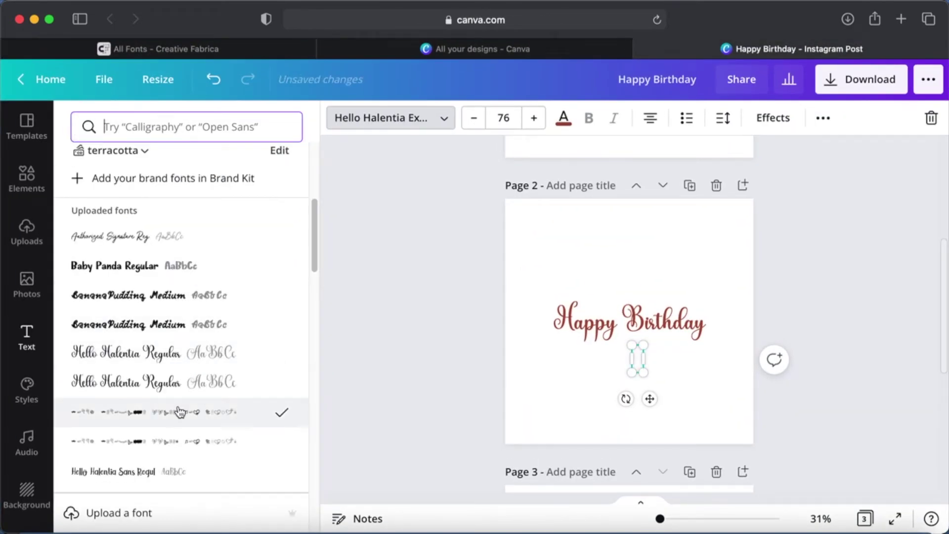
pyautogui.click(638, 356)
pyautogui.write('Happy Birthday to you!')
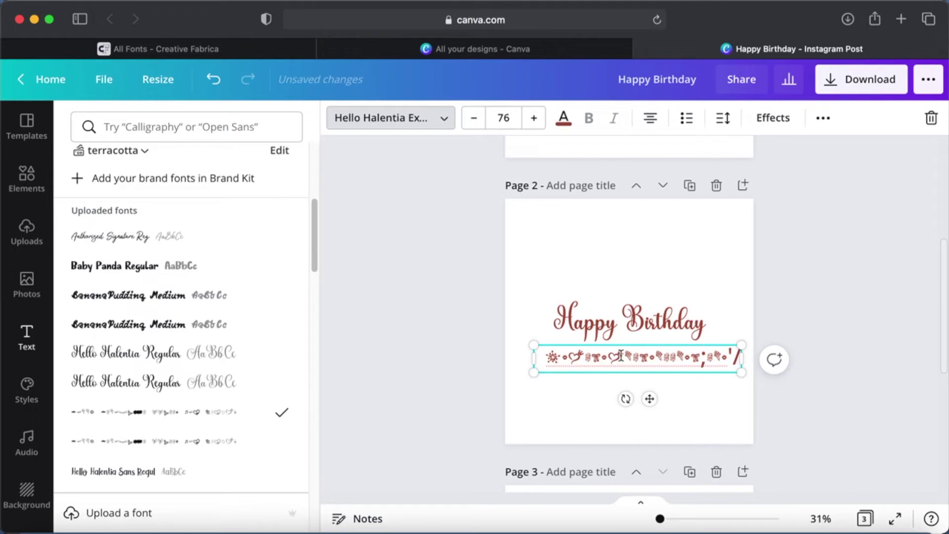
pyautogui.hotkey('shift', 'Left')
pyautogui.press('Escape')
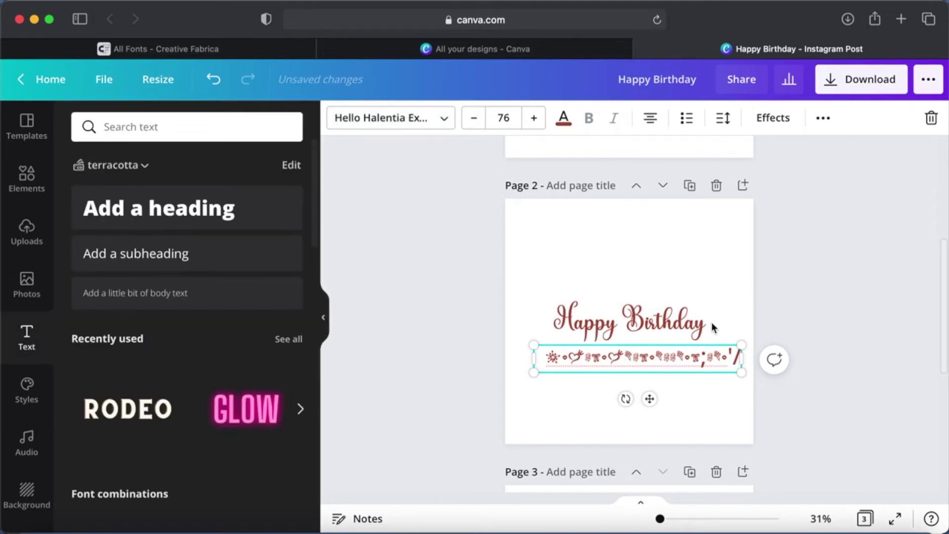
pyautogui.click(712, 236)
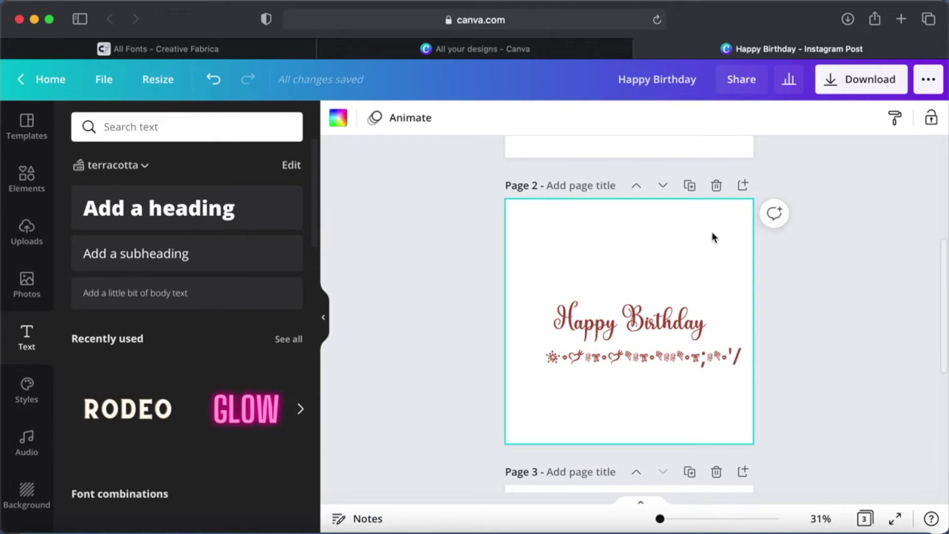
# Add a heart glyph in the Hello Halentia ornament font at the upper end of "Birthday" and delete the row of ornaments below.
pyautogui.press('Tab')
pyautogui.click(418, 120)
pyautogui.click(153, 414)
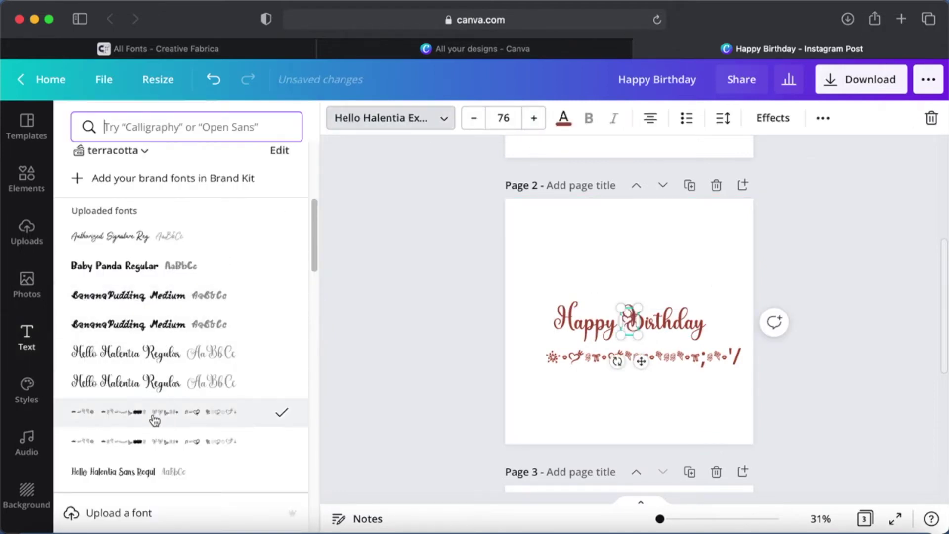
pyautogui.moveTo(642, 361); pyautogui.dragTo(717, 349)
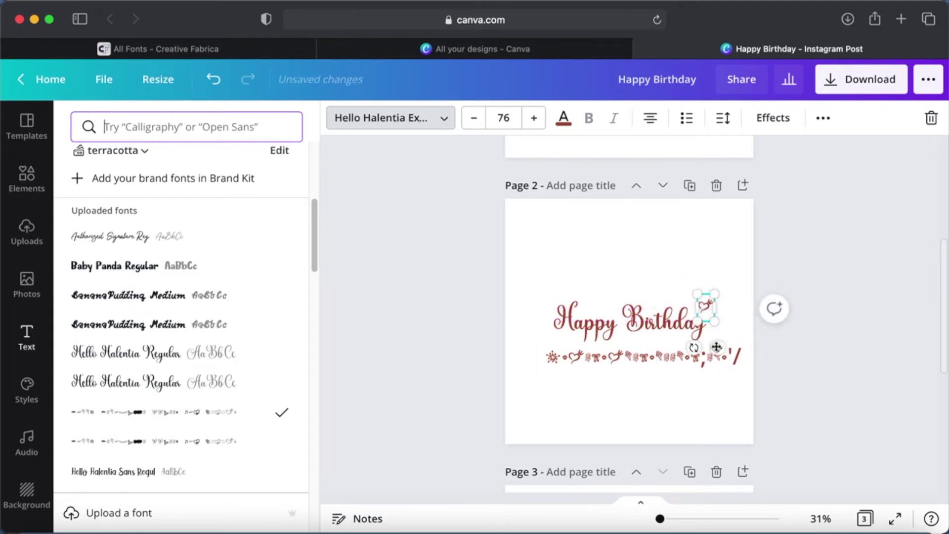
pyautogui.click(722, 361)
pyautogui.press('Delete')
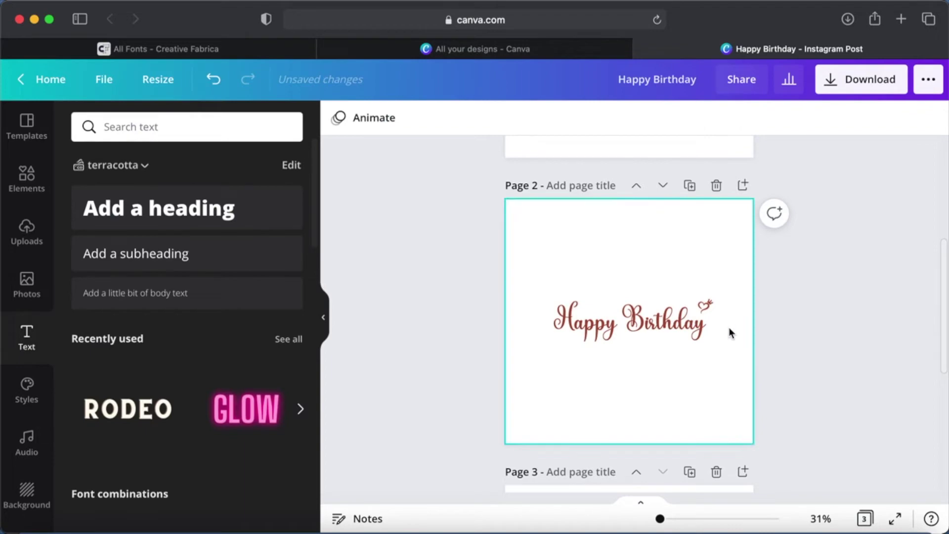
# Enlarge the "Happy Birthday" heading and the heart ornament together until they nearly span the width of page 2.
pyautogui.moveTo(763, 355); pyautogui.dragTo(515, 257)
pyautogui.moveTo(714, 339); pyautogui.dragTo(748, 373)
pyautogui.click(816, 371)
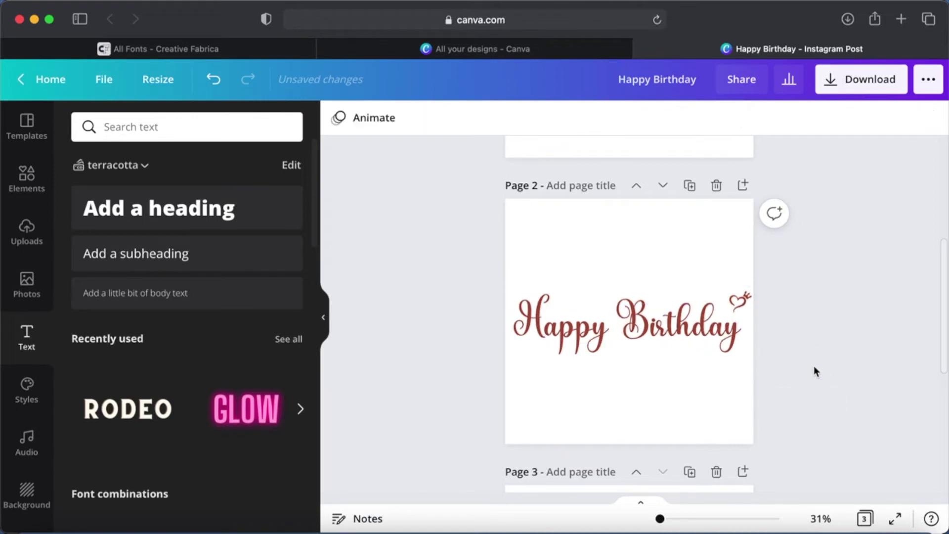
pyautogui.click(615, 373)
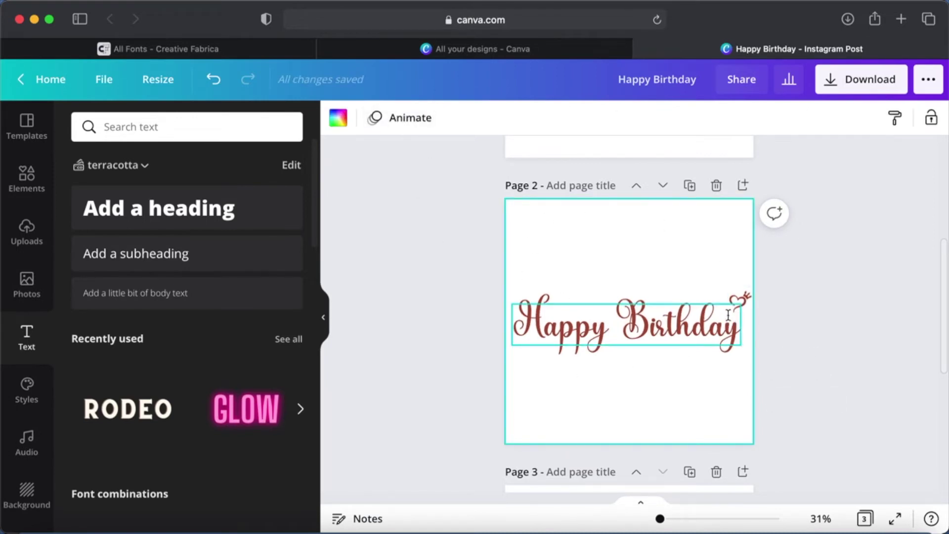
# Duplicate the heart ornament and place the copy in the empty area below the heading.
pyautogui.click(747, 304)
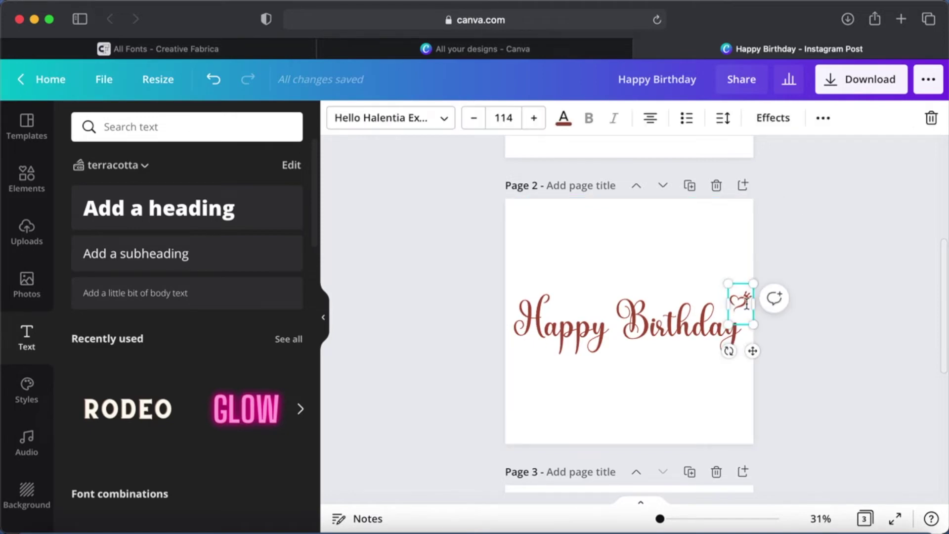
pyautogui.moveTo(747, 303); pyautogui.dragTo(751, 308)
pyautogui.moveTo(757, 356); pyautogui.dragTo(673, 432)
# Replace the copied heart's text with "abcdefghi" and "j" on a second line to preview the ornament glyphs.
pyautogui.click(444, 119)
pyautogui.scroll(-3, 132, 410)
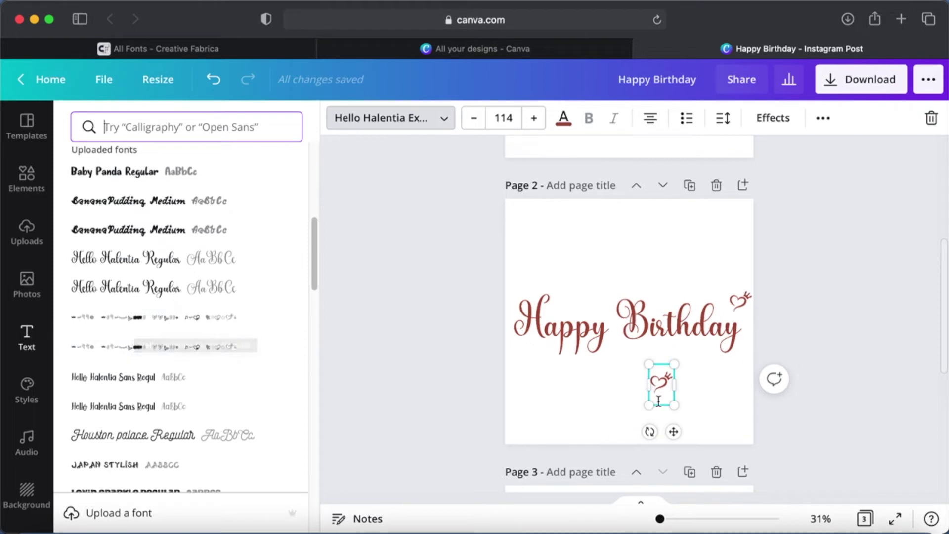
pyautogui.doubleClick(668, 388)
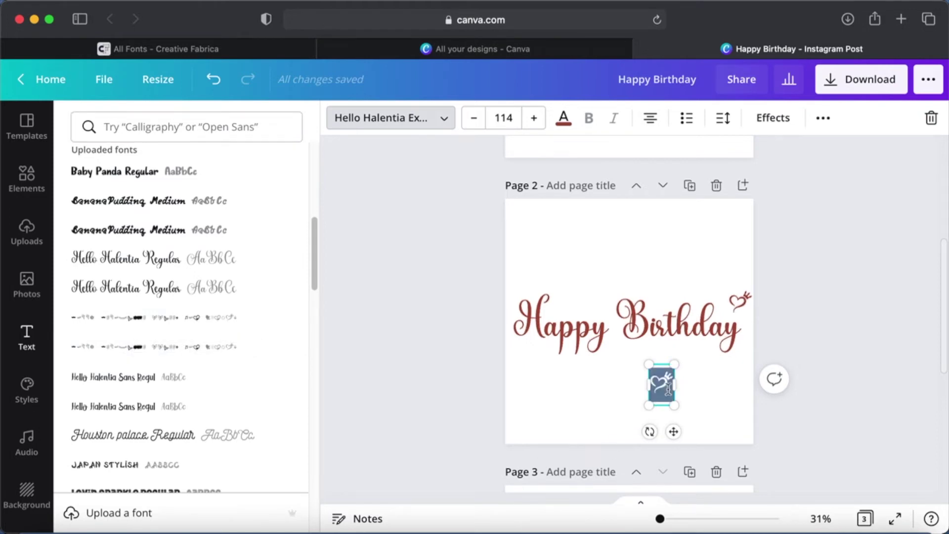
pyautogui.write('abcdef')
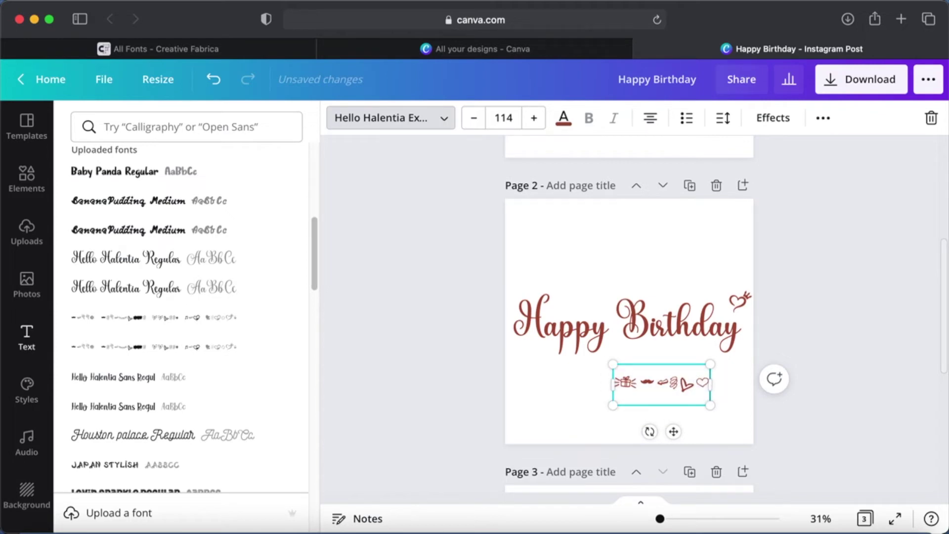
pyautogui.write('ghi')
pyautogui.press('Return')
pyautogui.write('j')
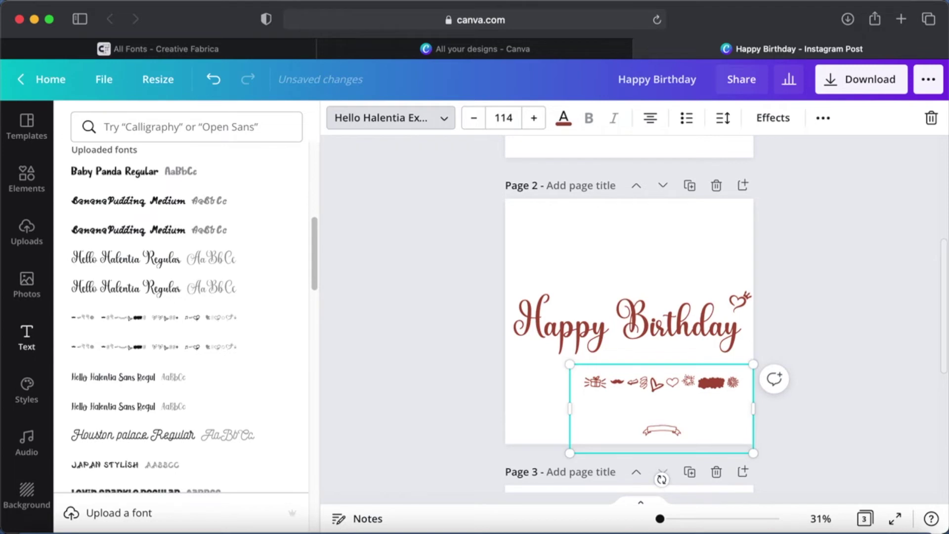
# Delete the other glyphs from the ornament text box so that only the ribbon banner glyph "j" is left.
pyautogui.hotkey('shift', 'Left')
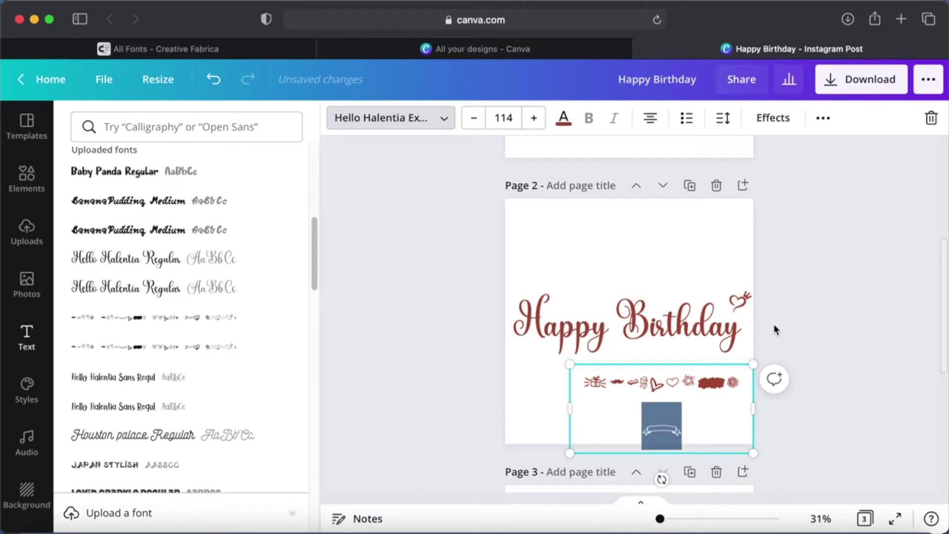
pyautogui.moveTo(744, 378); pyautogui.dragTo(584, 384)
pyautogui.press('BackSpace')
pyautogui.click(644, 368)
# Enlarge the ribbon banner and position it around the "Happy Birthday" heading, undoing unwanted resizes.
pyautogui.moveTo(641, 362); pyautogui.dragTo(517, 237)
pyautogui.moveTo(682, 406); pyautogui.dragTo(823, 495)
pyautogui.moveTo(517, 237); pyautogui.dragTo(418, 141)
pyautogui.press('super+z')
pyautogui.press('super+z')
pyautogui.press('super+z')
# Scale the banner, heading and heart down together so the whole ribbon fits in the middle of page 2.
pyautogui.moveTo(367, 184); pyautogui.dragTo(689, 369)
pyautogui.moveTo(437, 159); pyautogui.dragTo(552, 311)
pyautogui.press('super+z')
pyautogui.press('super+shift+z')
pyautogui.press('super+z')
pyautogui.moveTo(827, 159); pyautogui.dragTo(710, 278)
pyautogui.press('super+z')
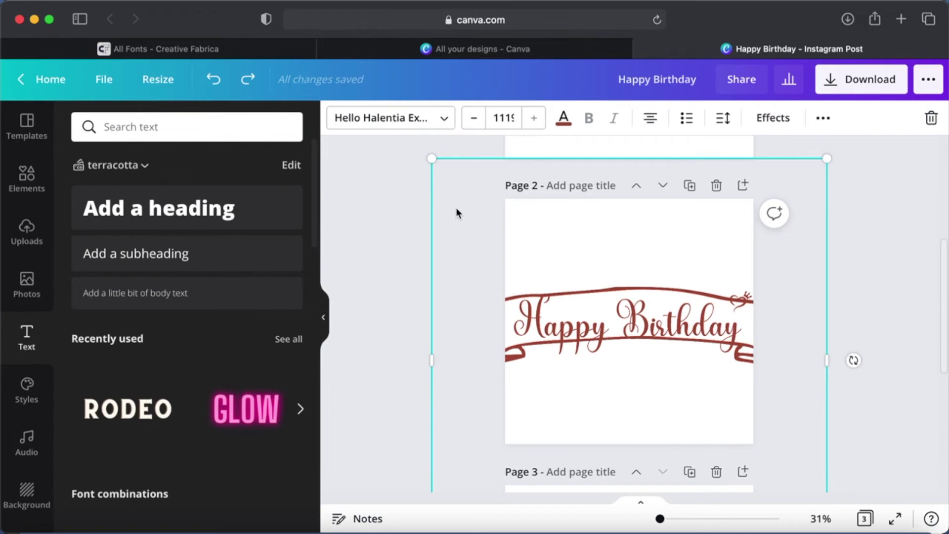
pyautogui.press('super+shift+z')
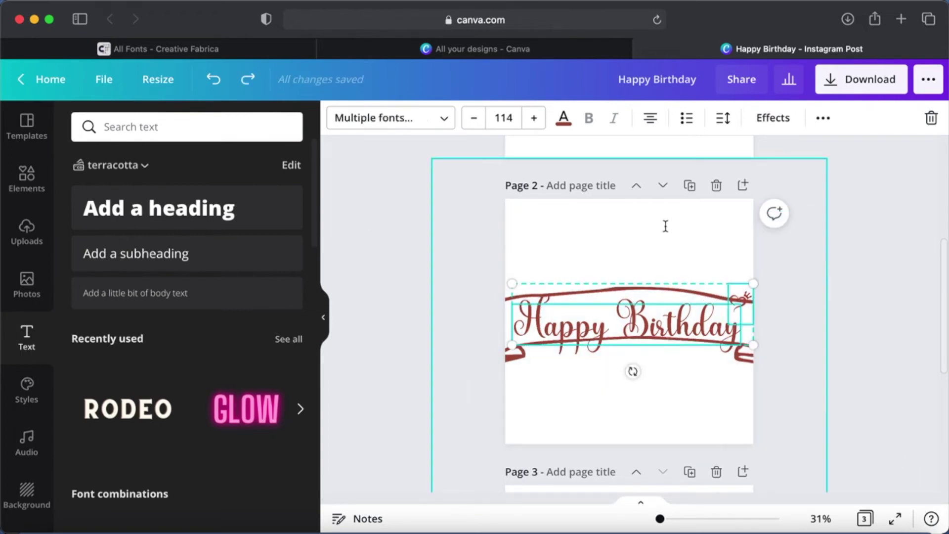
pyautogui.press('super+shift+z')
pyautogui.press('super+z')
pyautogui.press('super+shift+z')
pyautogui.press('super+z')
pyautogui.click(817, 369)
# Add a heading to page 3 with "Happy" and "Birthday" on two separate lines.
pyautogui.scroll(-5, 730, 425)
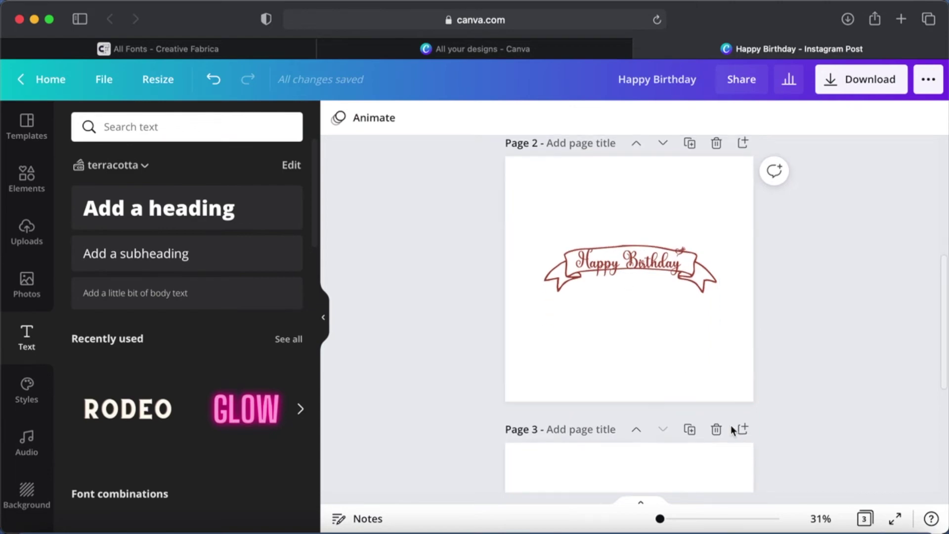
pyautogui.scroll(-3, 731, 425)
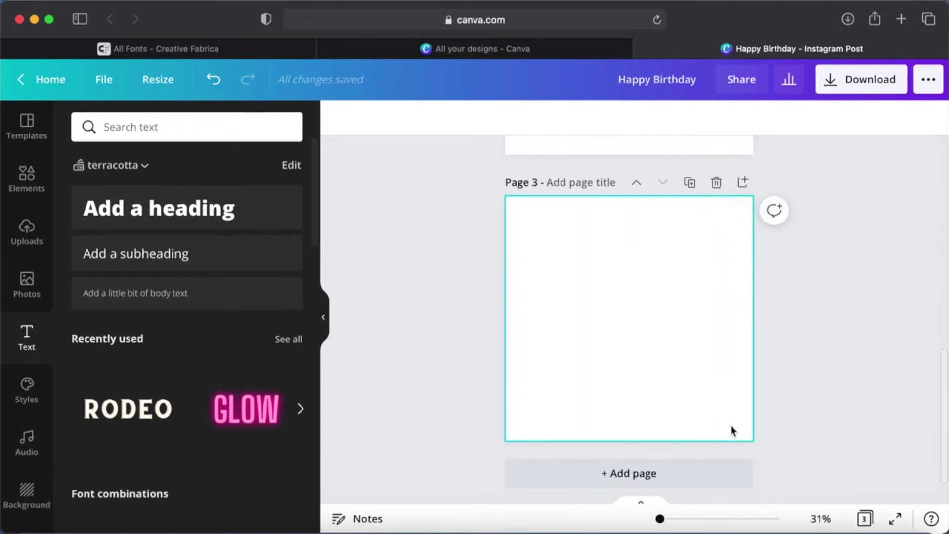
pyautogui.click(203, 225)
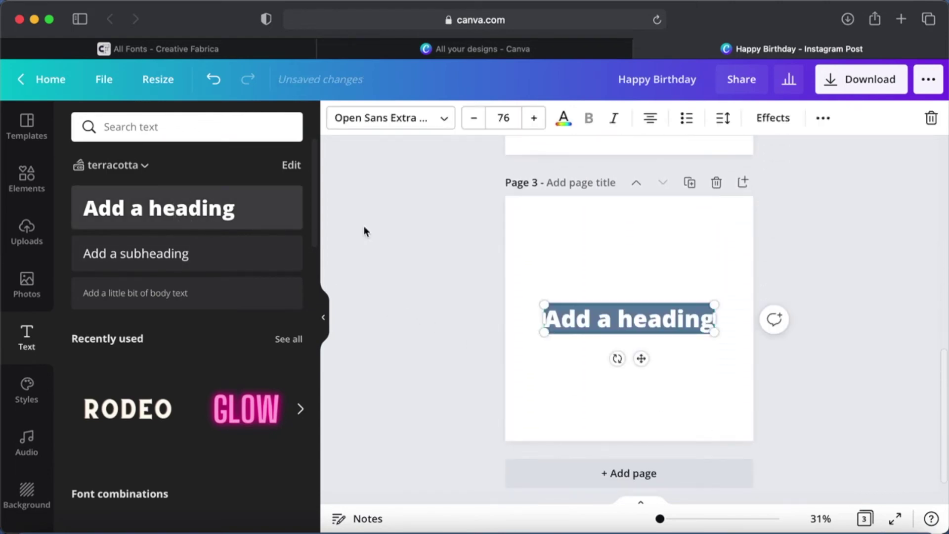
pyautogui.write('Ha')
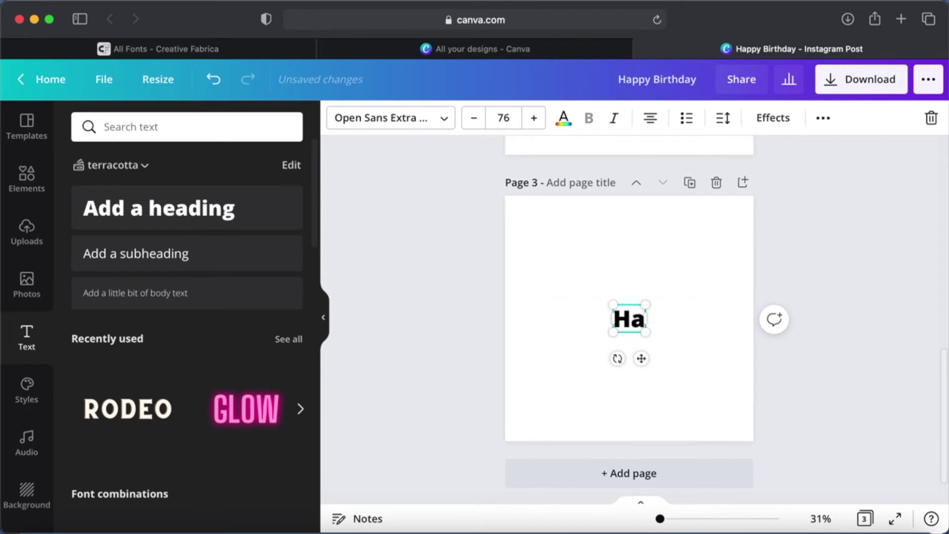
pyautogui.write('ppy Birthday')
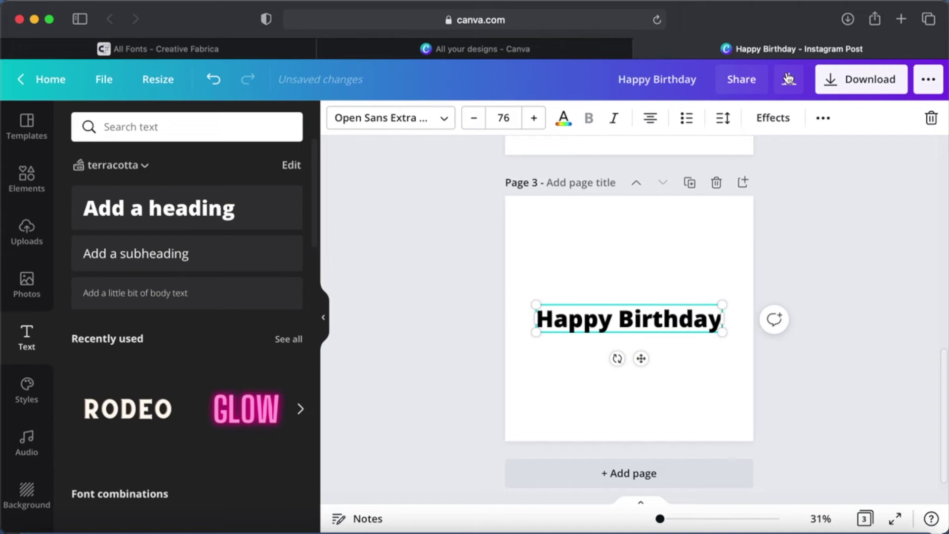
pyautogui.press('Return')
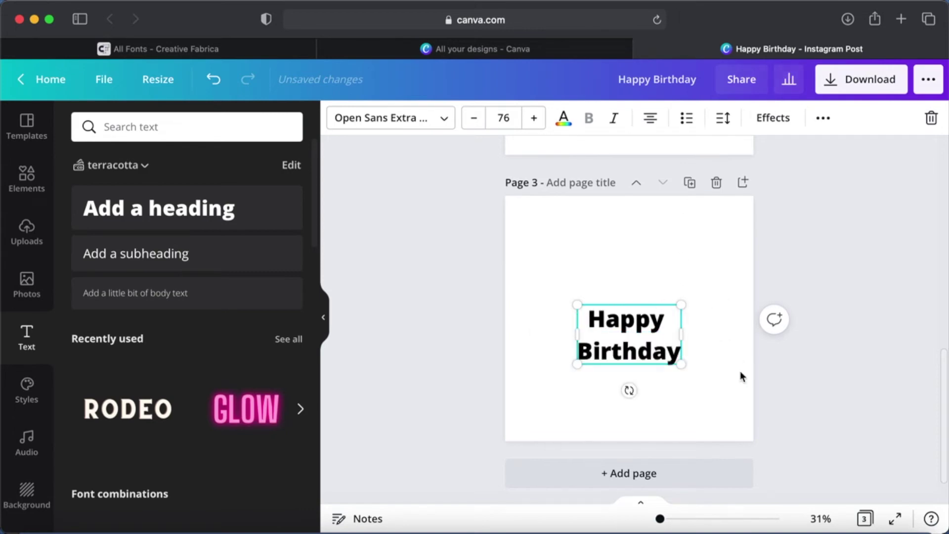
# Apply the uploaded The Lovely Script font to the "Happy Birthday" heading on page 3.
pyautogui.click(710, 367)
pyautogui.click(587, 304)
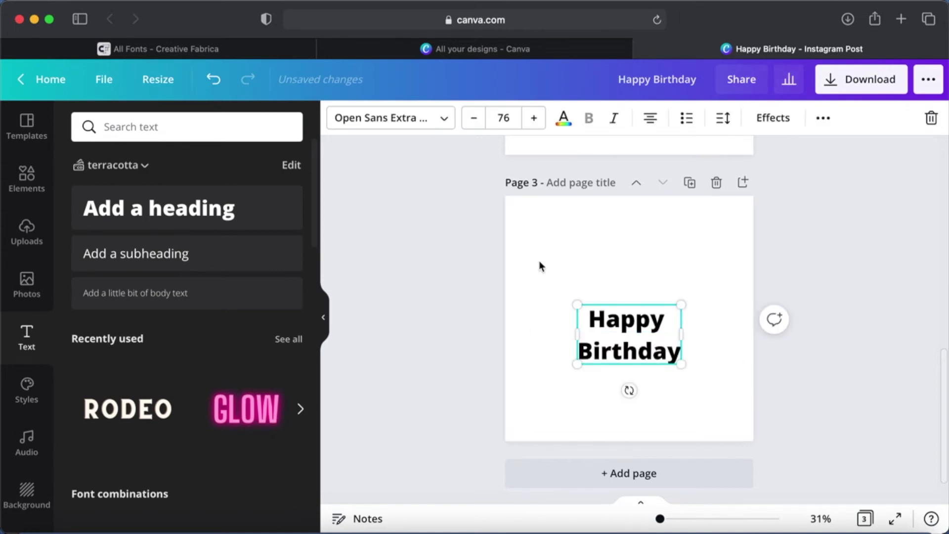
pyautogui.click(444, 118)
pyautogui.scroll(-5, 190, 316)
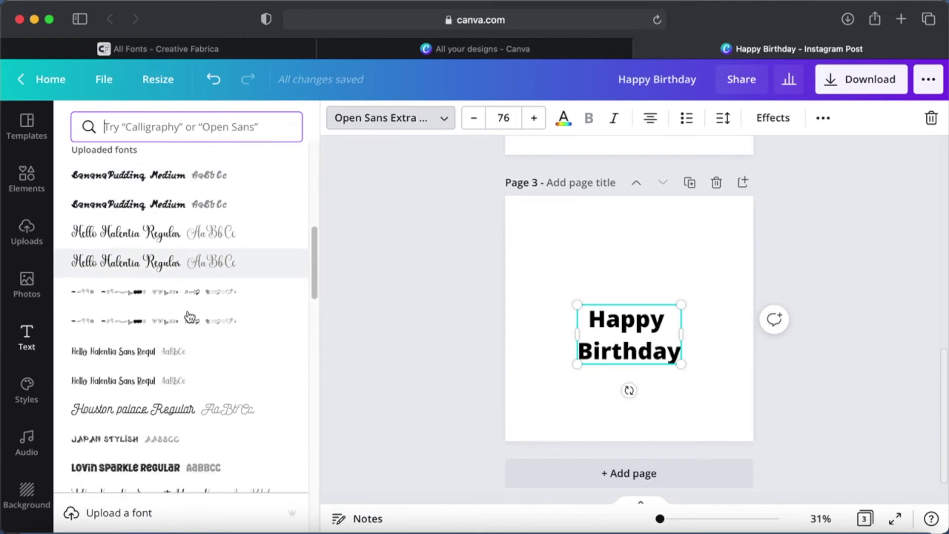
pyautogui.scroll(-1, 190, 316)
pyautogui.click(153, 347)
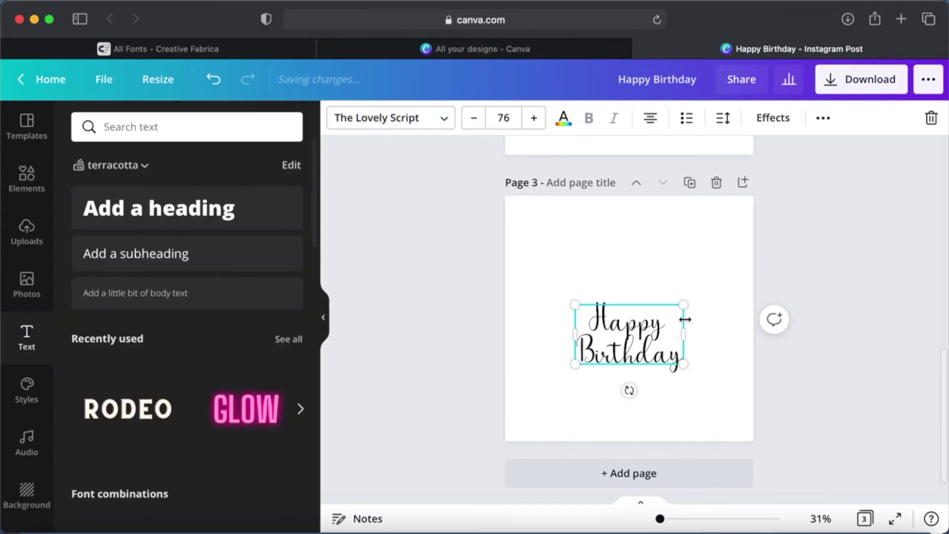
pyautogui.click(712, 310)
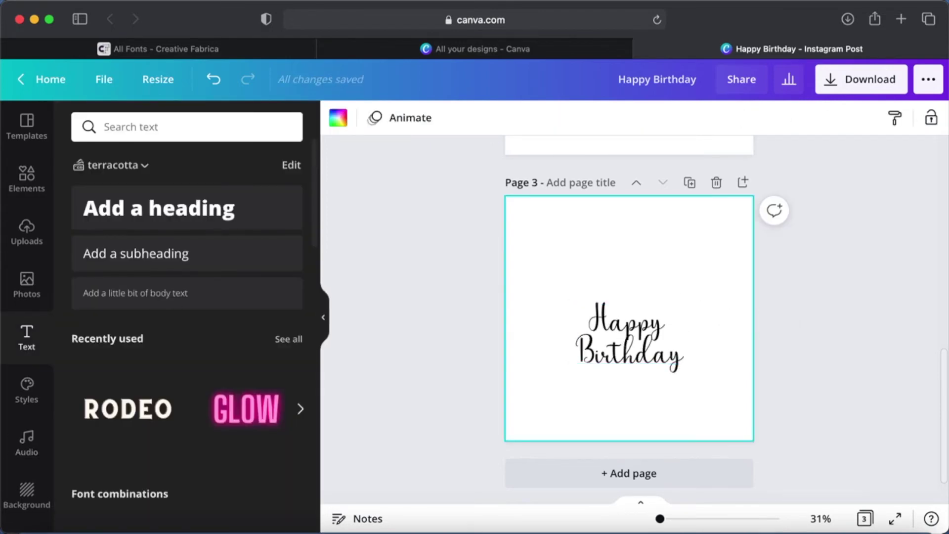
# Switch to Finder, browse through Macintosh HD to the Fonts folder and open The Lovely.otf in Font Book.
pyautogui.click(27, 523)
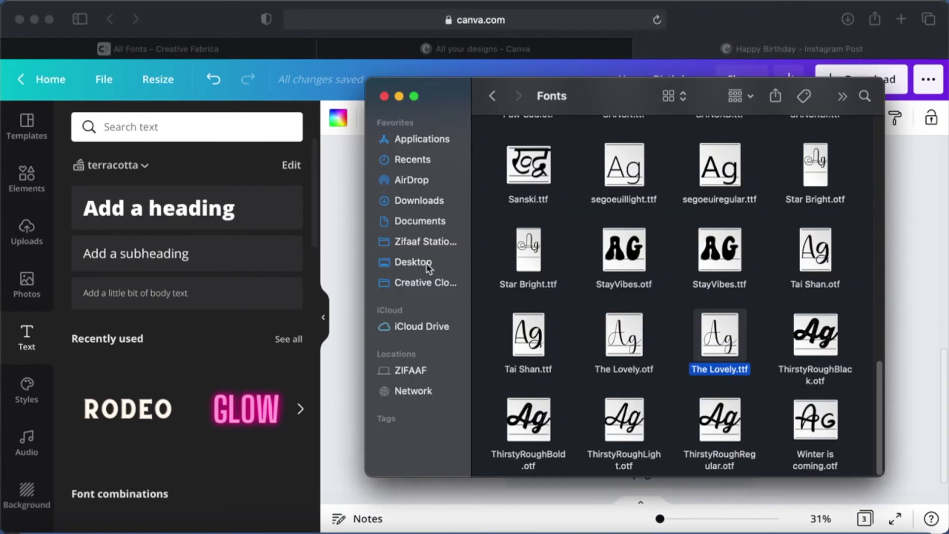
pyautogui.click(420, 371)
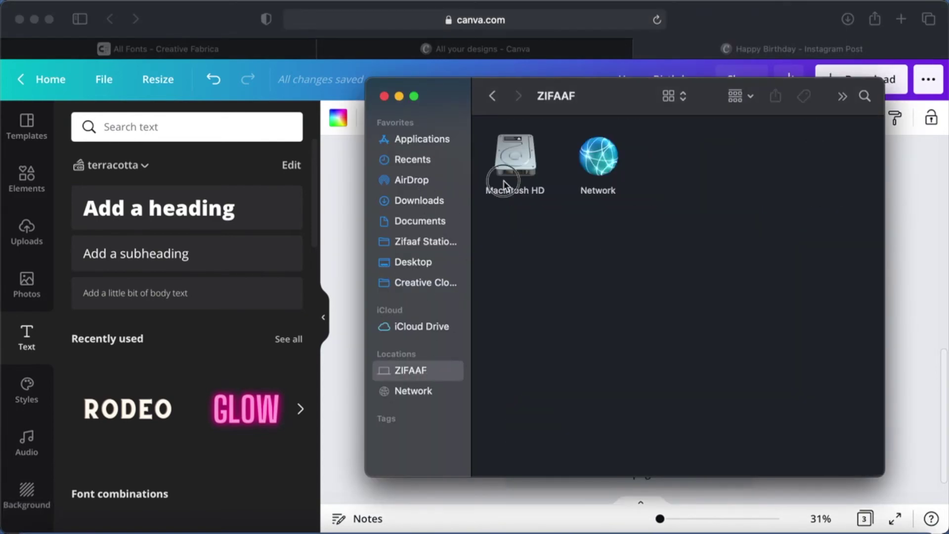
pyautogui.doubleClick(514, 163)
pyautogui.click(600, 158)
pyautogui.doubleClick(600, 159)
pyautogui.doubleClick(524, 328)
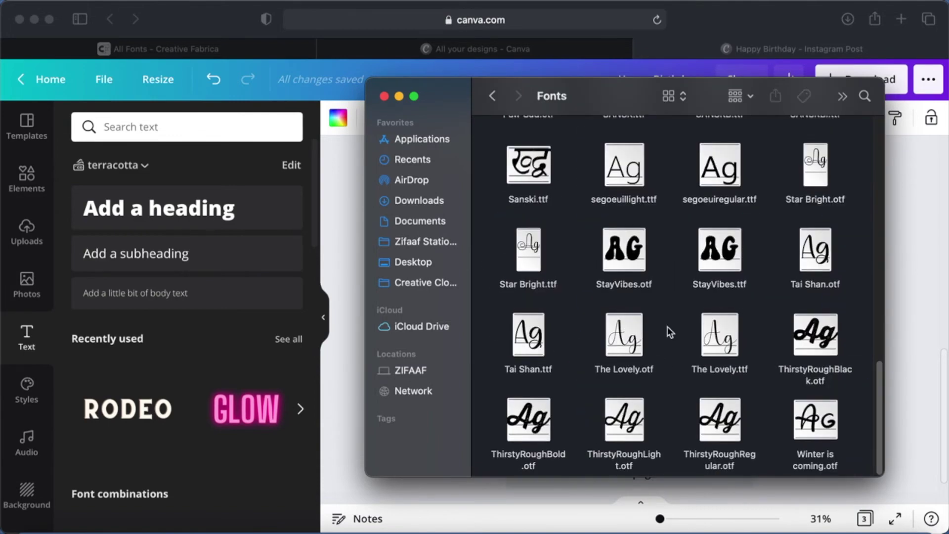
pyautogui.doubleClick(625, 341)
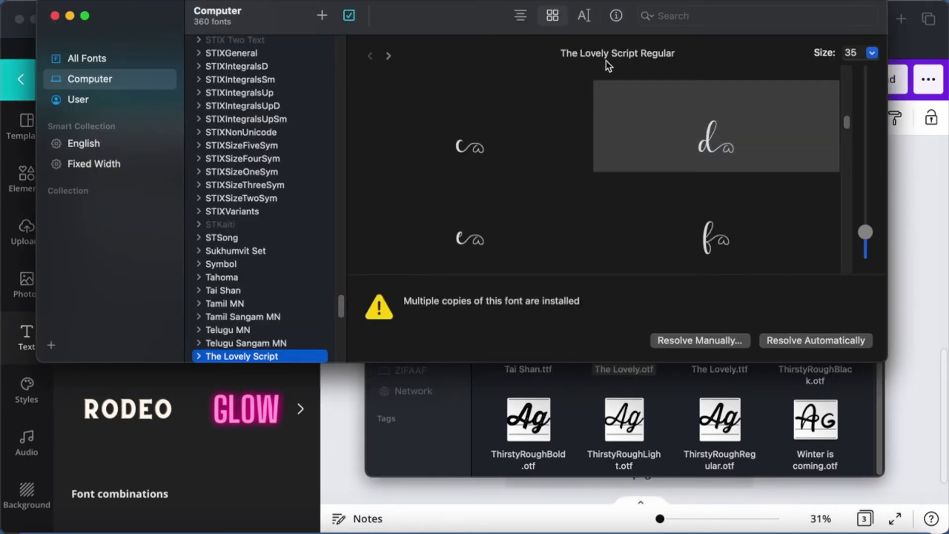
# Examine the decorated lowercase glyphs of The Lovely Script Regular at preview sizes 48 and 15.
pyautogui.scroll(15, 734, 199)
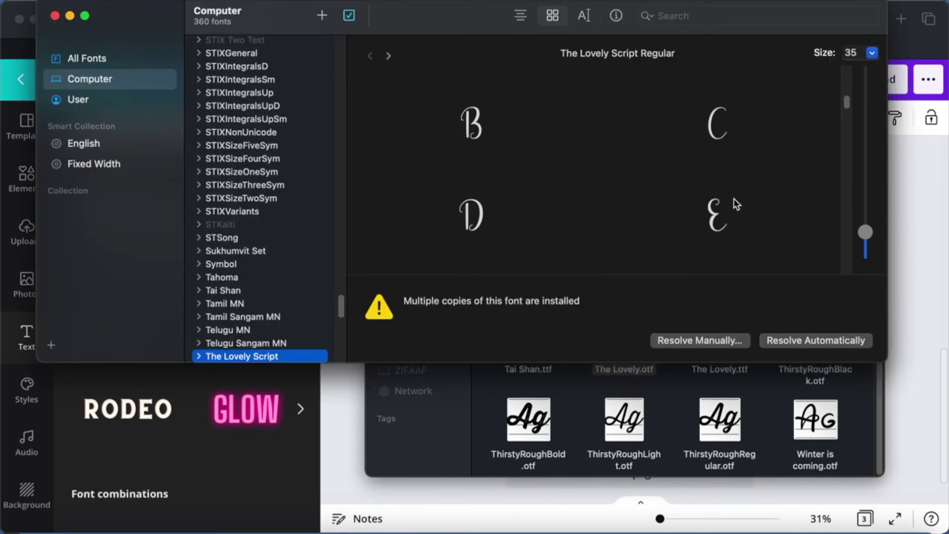
pyautogui.moveTo(864, 231)
pyautogui.mouseDown()
pyautogui.moveTo(851, 90)
pyautogui.moveTo(865, 84)
pyautogui.moveTo(862, 240)
pyautogui.moveTo(863, 227)
pyautogui.mouseUp()
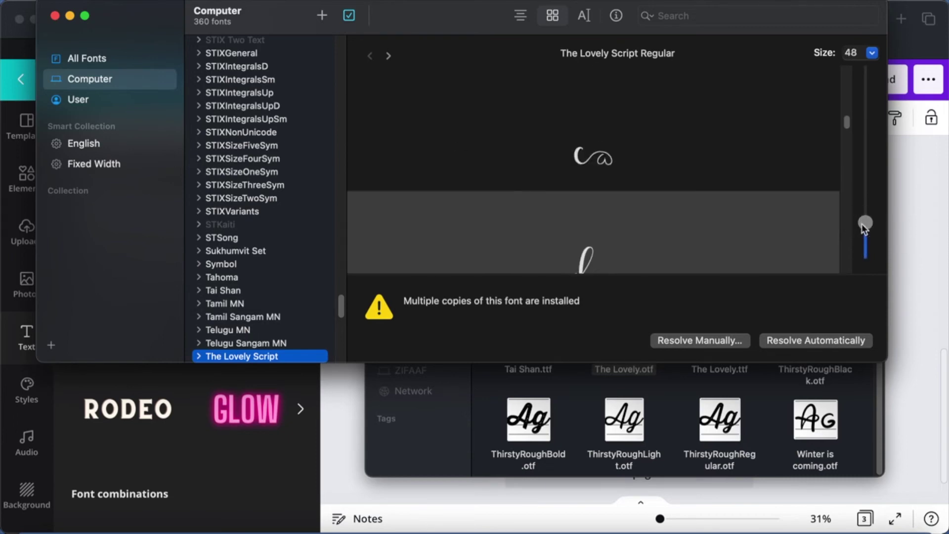
pyautogui.scroll(-5, 638, 181)
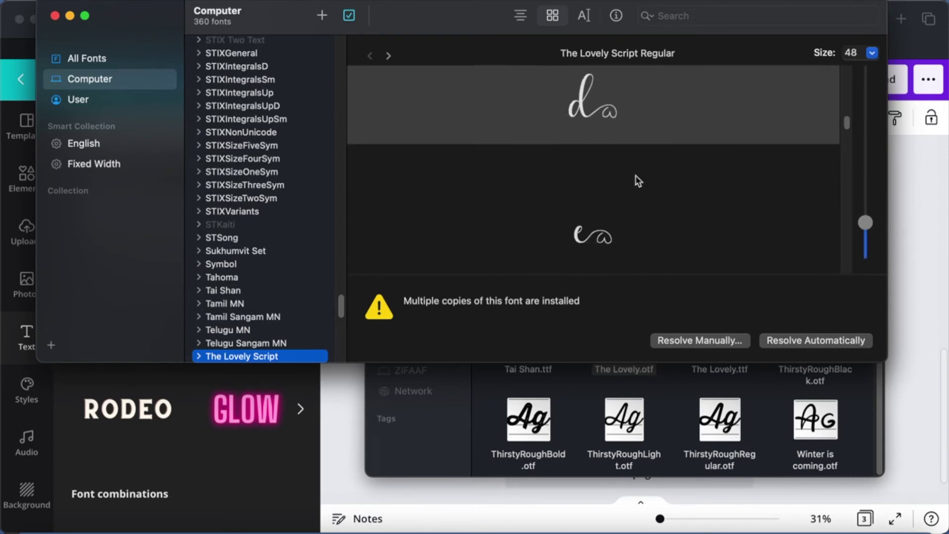
pyautogui.scroll(-3, 638, 182)
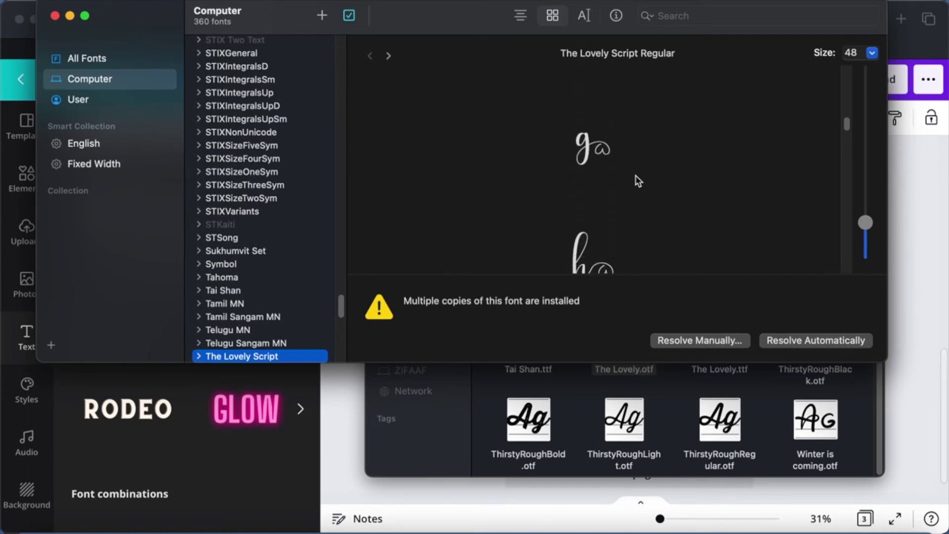
pyautogui.click(580, 174)
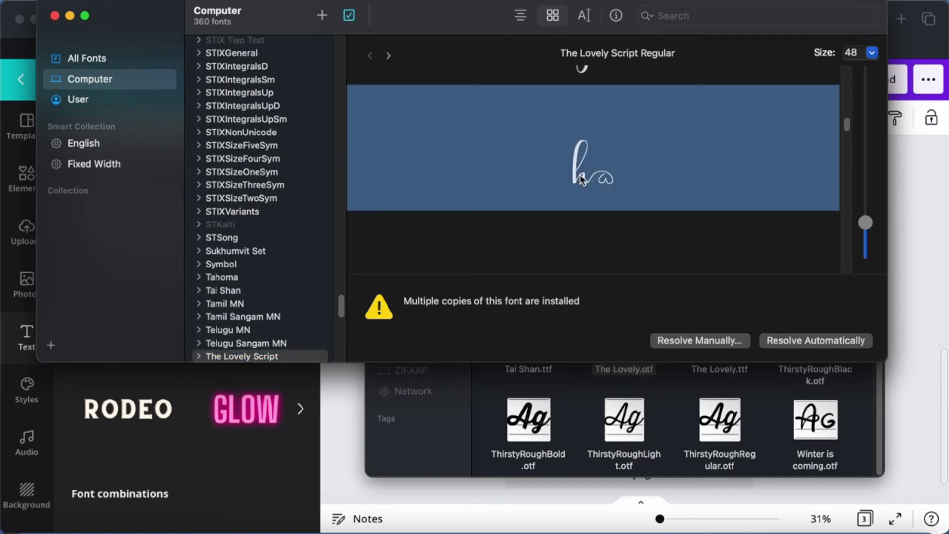
pyautogui.scroll(-4, 580, 174)
pyautogui.scroll(-6, 580, 174)
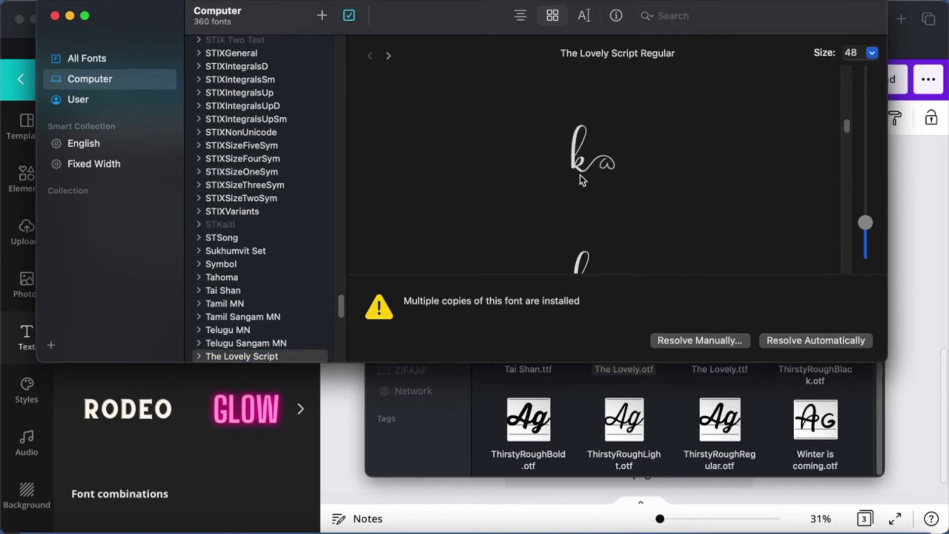
pyautogui.click(866, 248)
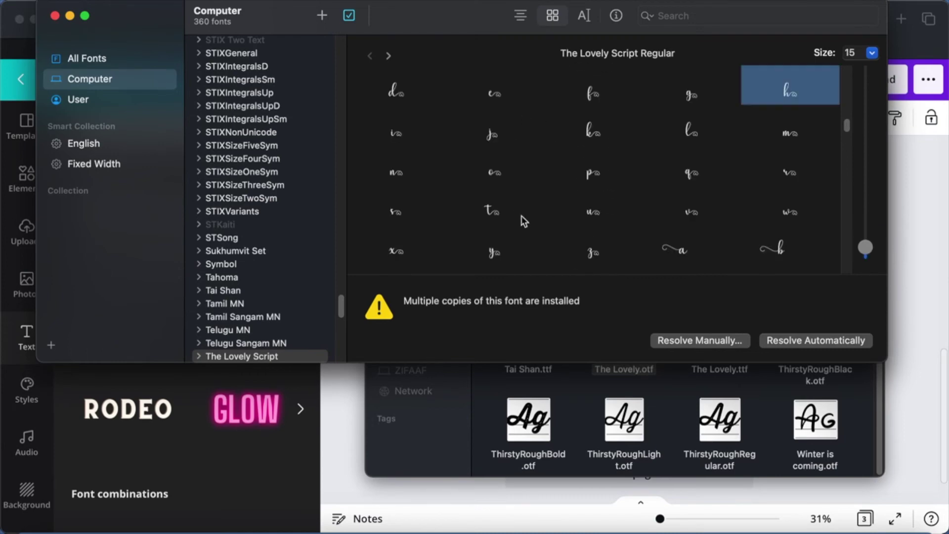
pyautogui.scroll(-10, 524, 221)
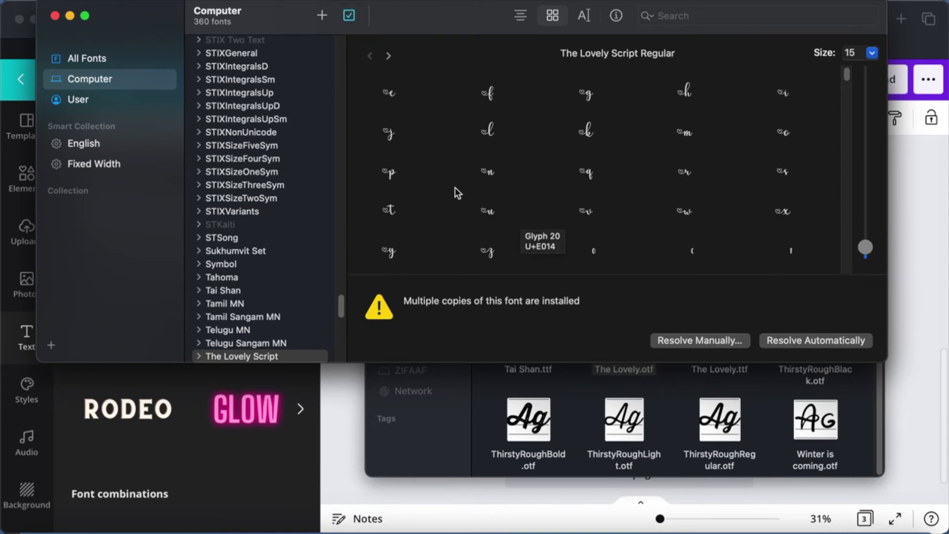
# Copy the "h" glyph with the leading heart from Font Book and put it in place of the "H" of "Happy" in Canva.
pyautogui.click(683, 94)
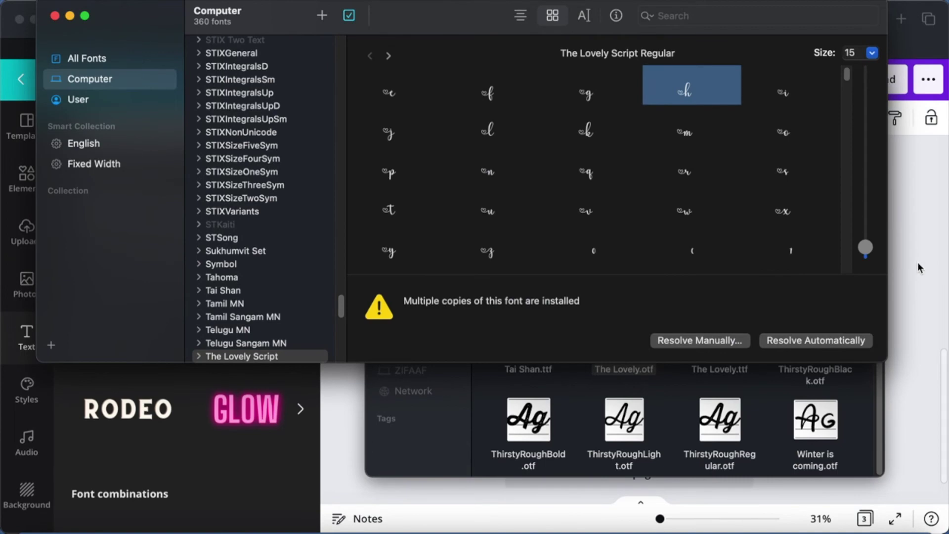
pyautogui.click(918, 262)
pyautogui.click(618, 333)
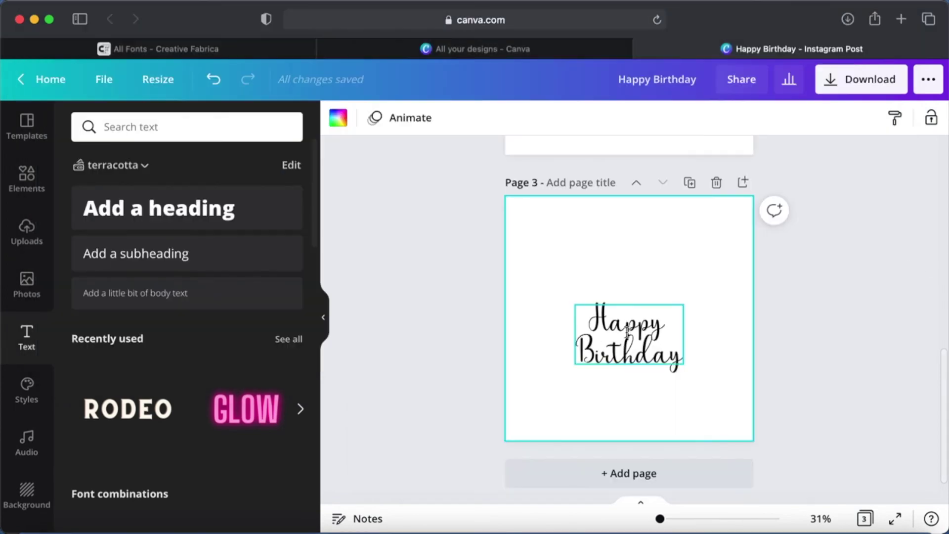
pyautogui.press('BackSpace')
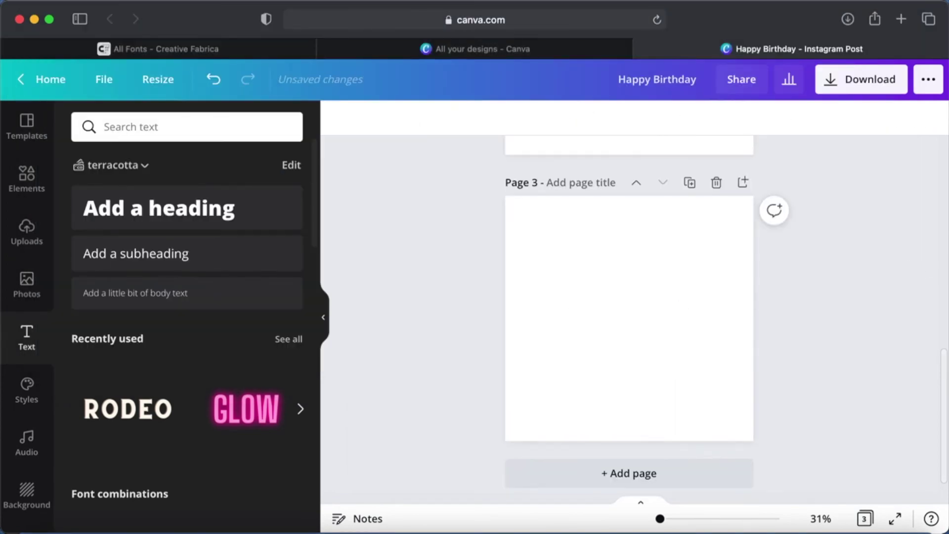
pyautogui.press('super+z')
pyautogui.click(599, 322)
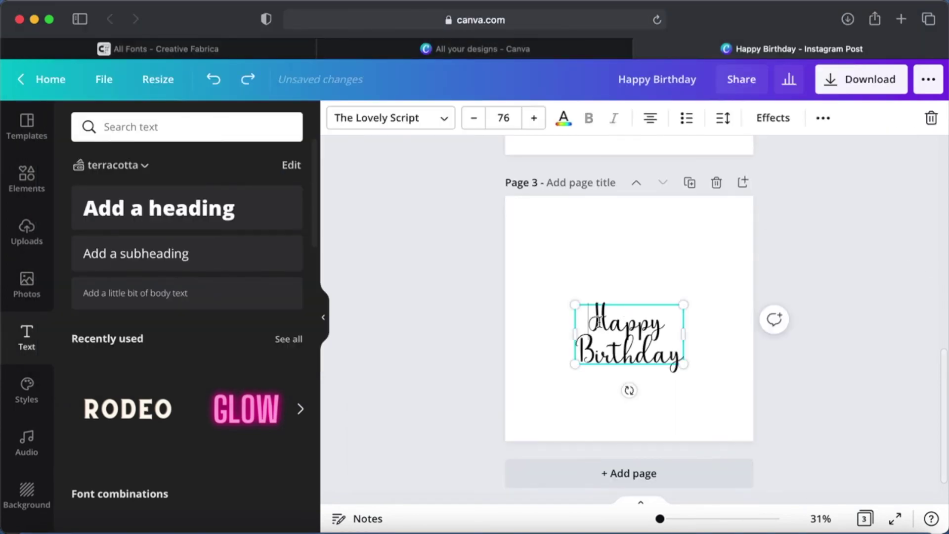
pyautogui.press('BackSpace')
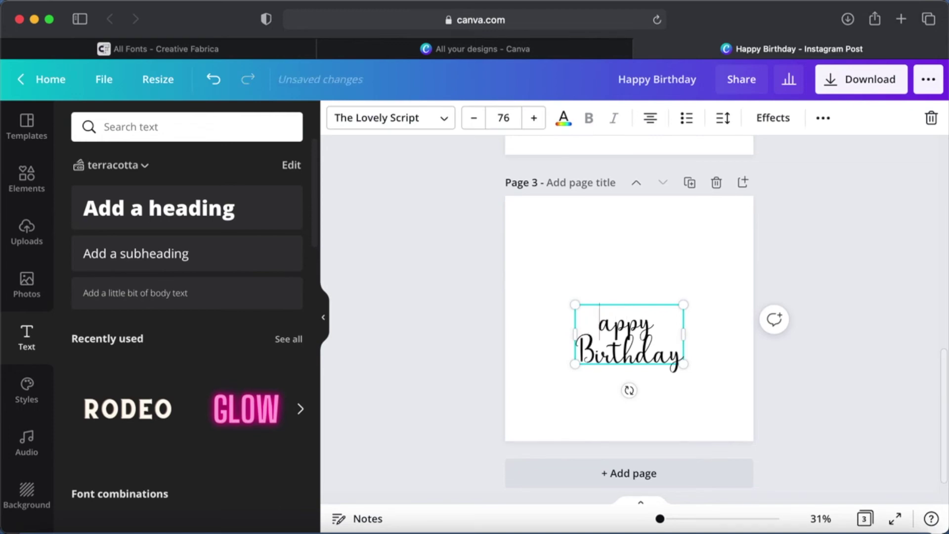
pyautogui.write('h')
pyautogui.press('Return')
# Replace the "y" of "happy" with The Lovely Script's "y" glyph that has a trailing heart swash, copied from Font Book.
pyautogui.press('BackSpace')
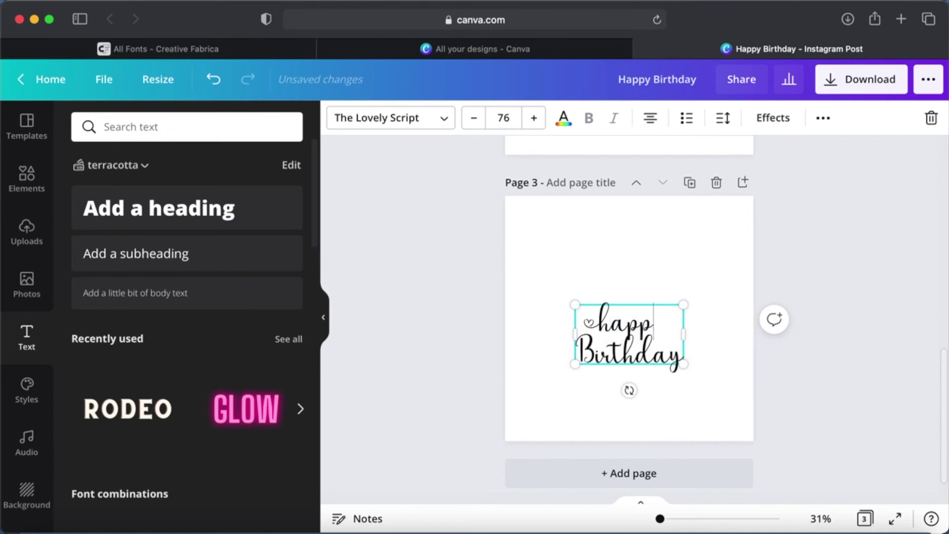
pyautogui.press('super+Tab')
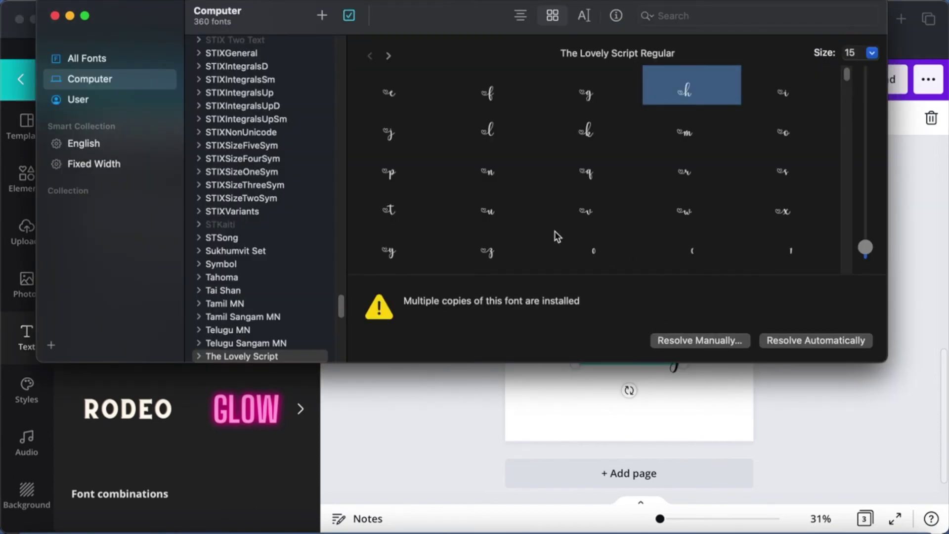
pyautogui.scroll(-3, 592, 225)
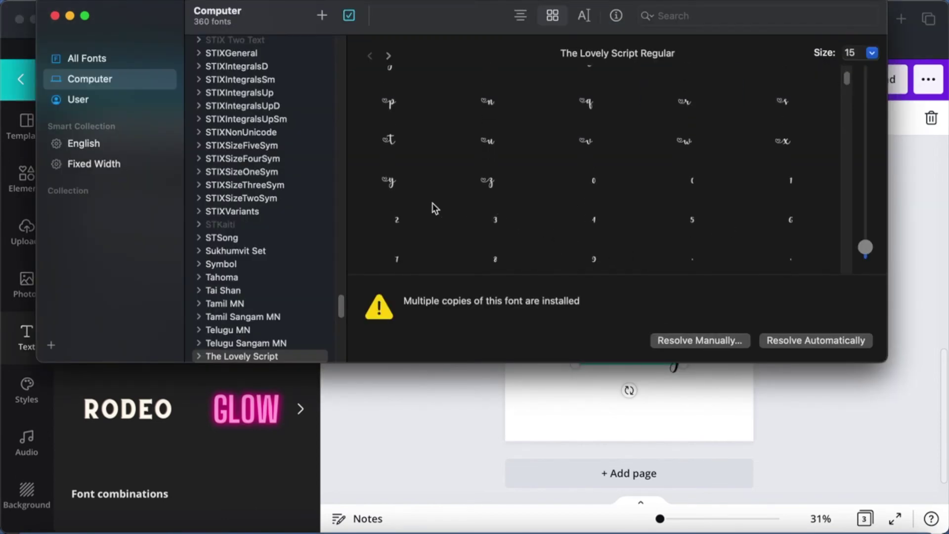
pyautogui.scroll(-10, 640, 229)
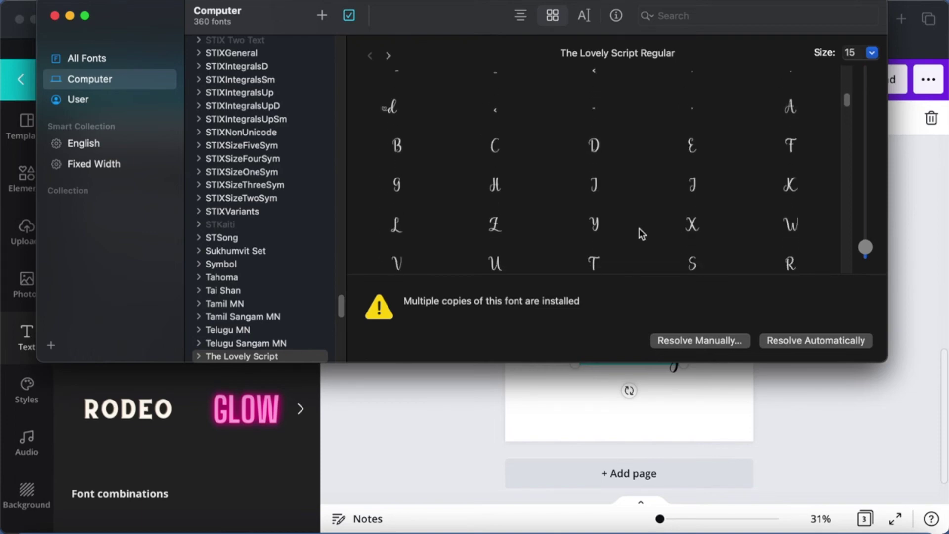
pyautogui.scroll(-10, 639, 229)
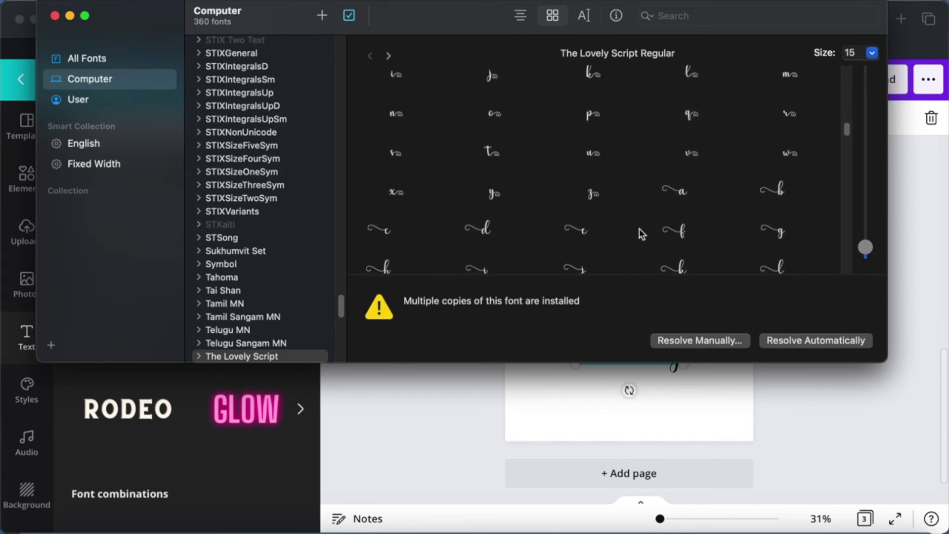
pyautogui.click(492, 178)
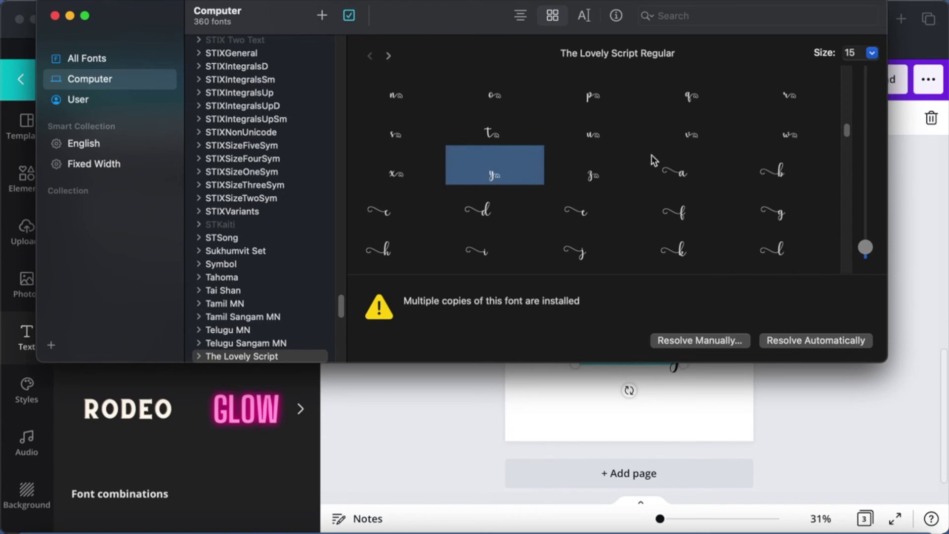
pyautogui.scroll(8, 651, 155)
pyautogui.scroll(5, 651, 155)
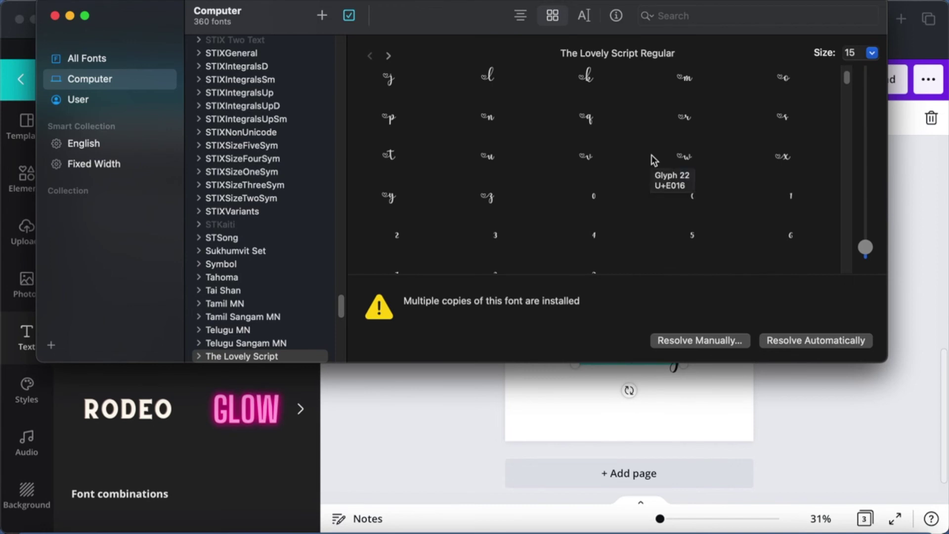
pyautogui.scroll(-10, 652, 156)
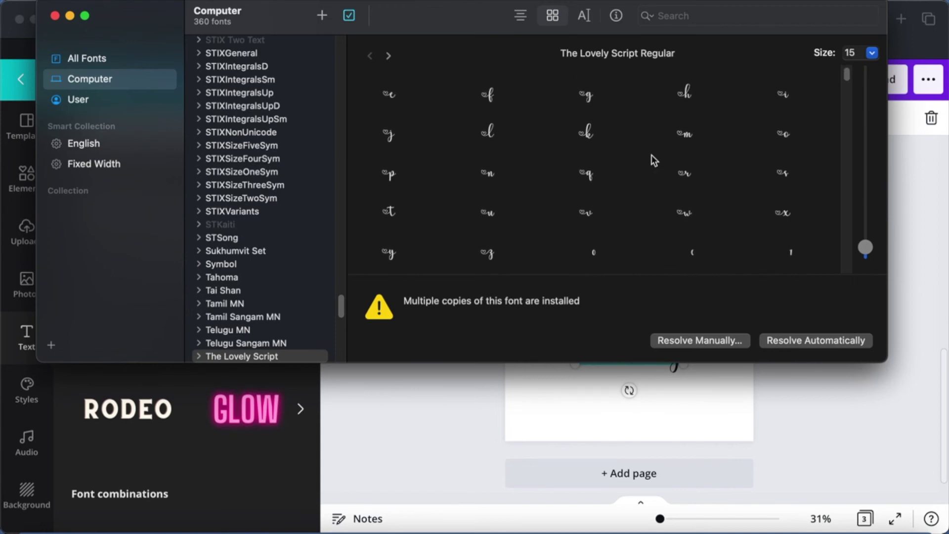
pyautogui.scroll(-10, 651, 155)
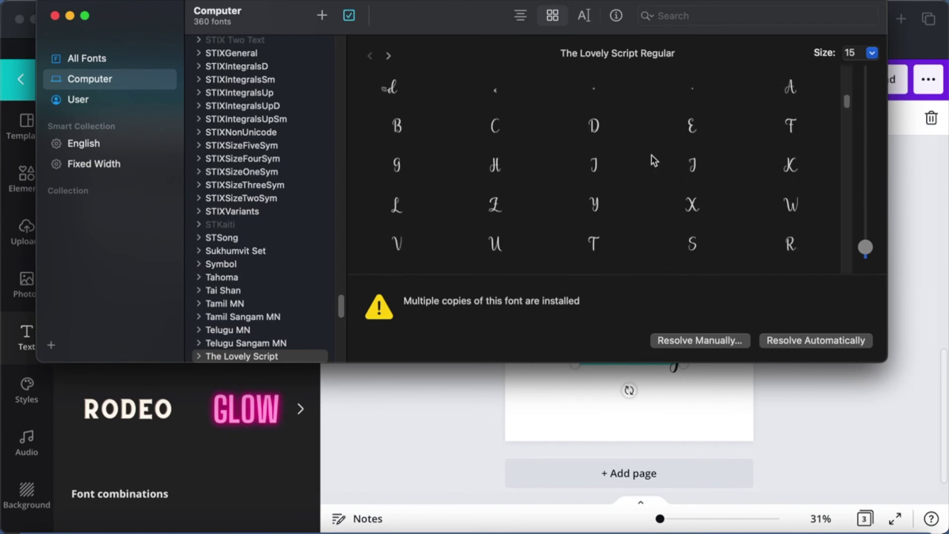
pyautogui.scroll(-3, 652, 155)
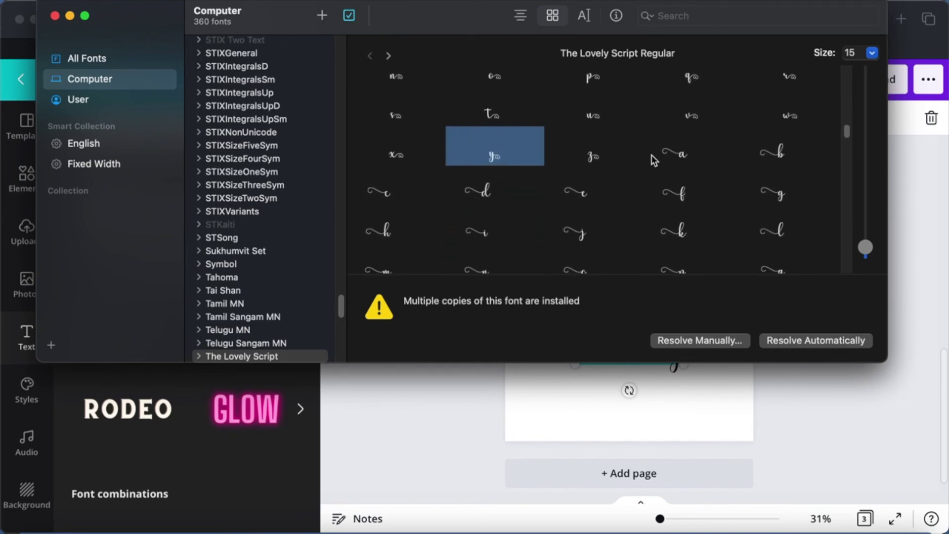
pyautogui.press('super+q')
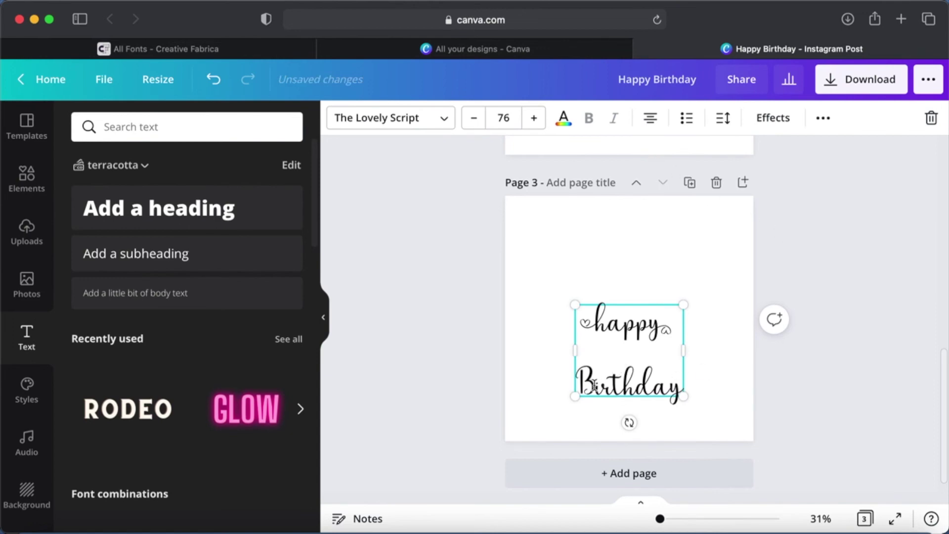
# Replace the "B" of "Birthday" with The Lovely Script's "b" glyph that has a long leading swash, copied from Font Book, keeping the word on one line.
pyautogui.press('BackSpace')
pyautogui.press('super+Tab')
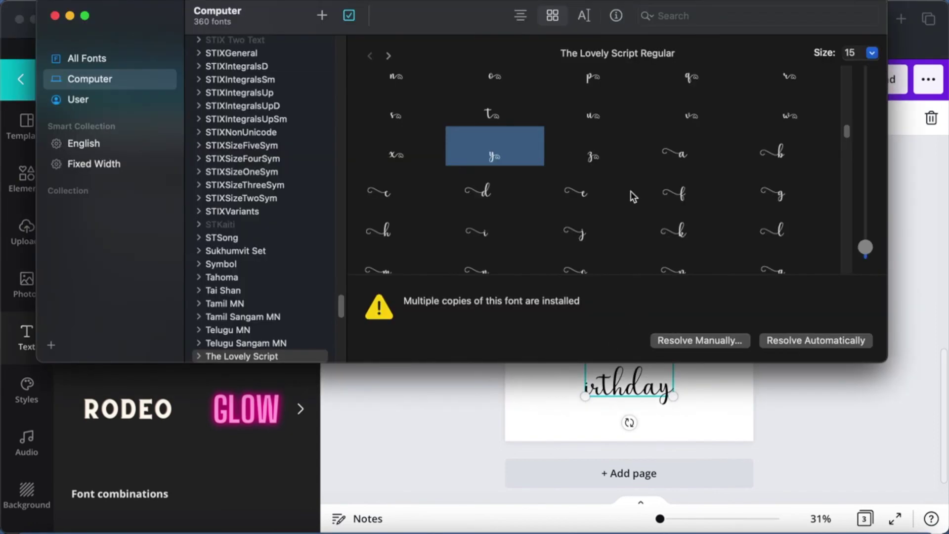
pyautogui.scroll(-1, 630, 191)
pyautogui.click(767, 128)
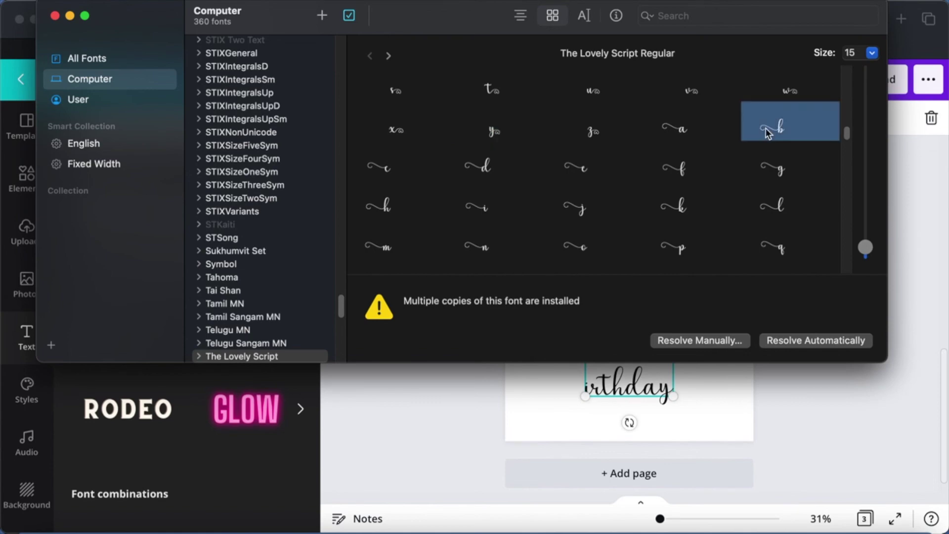
pyautogui.press('super+Tab')
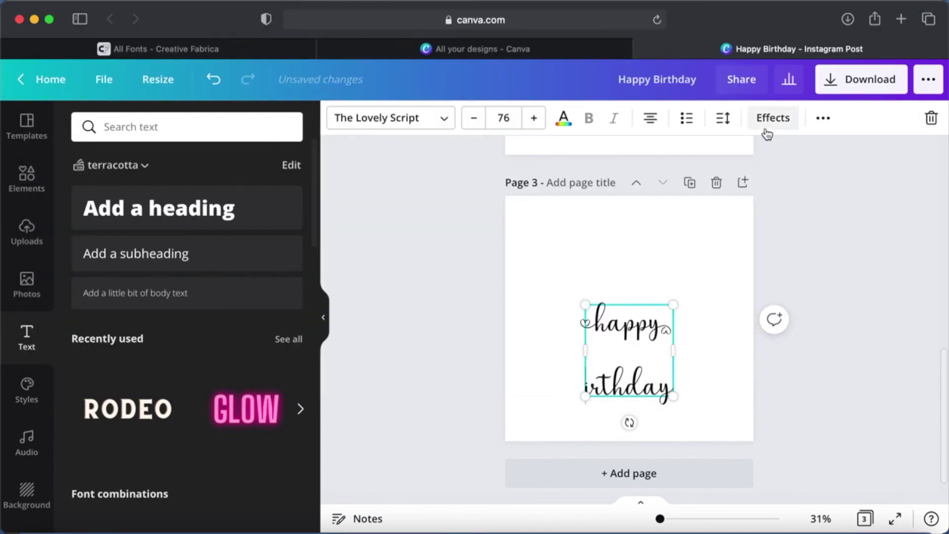
pyautogui.write('b')
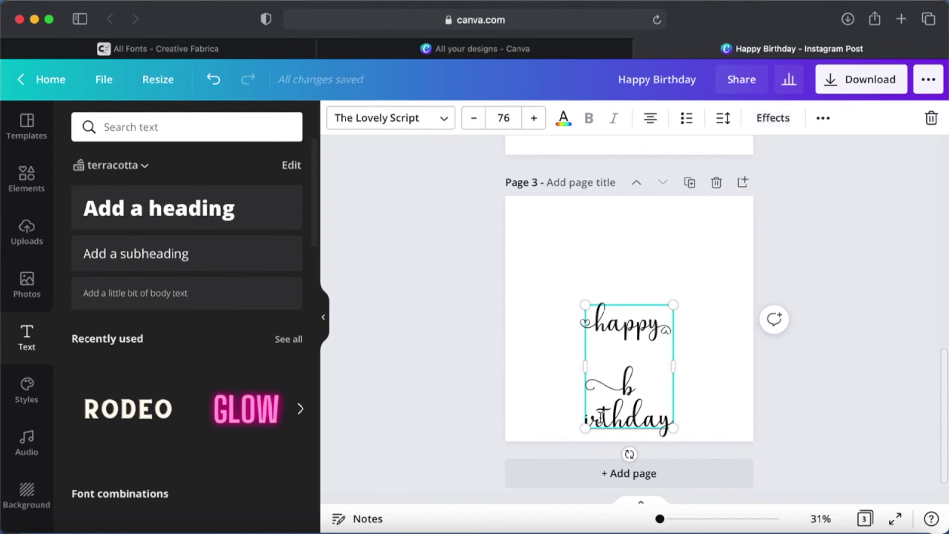
pyautogui.press('BackSpace')
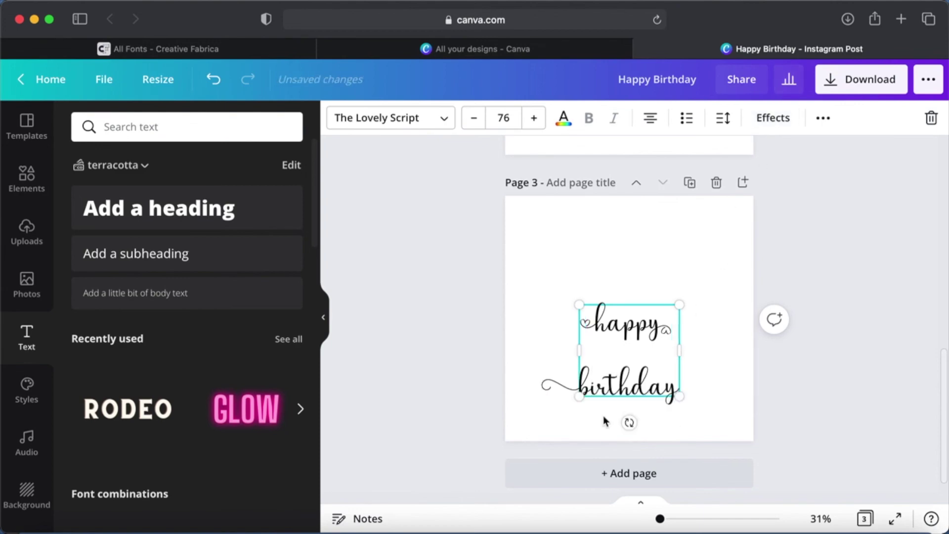
# Replace the final "y" of "birthday" with The Lovely Script's "y" glyph that has a long trailing swash, copied from Font Book.
pyautogui.click(676, 387)
pyautogui.press('BackSpace')
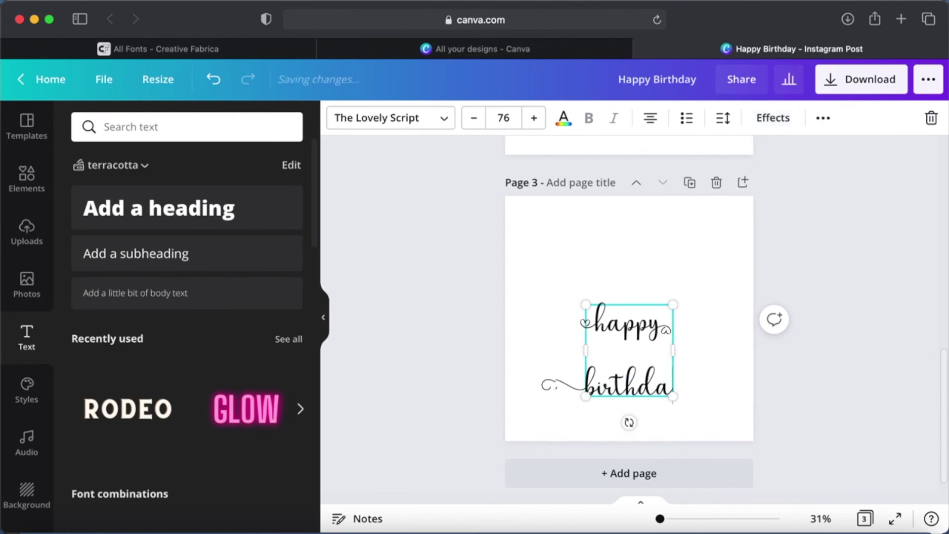
pyautogui.scroll(-5, 706, 186)
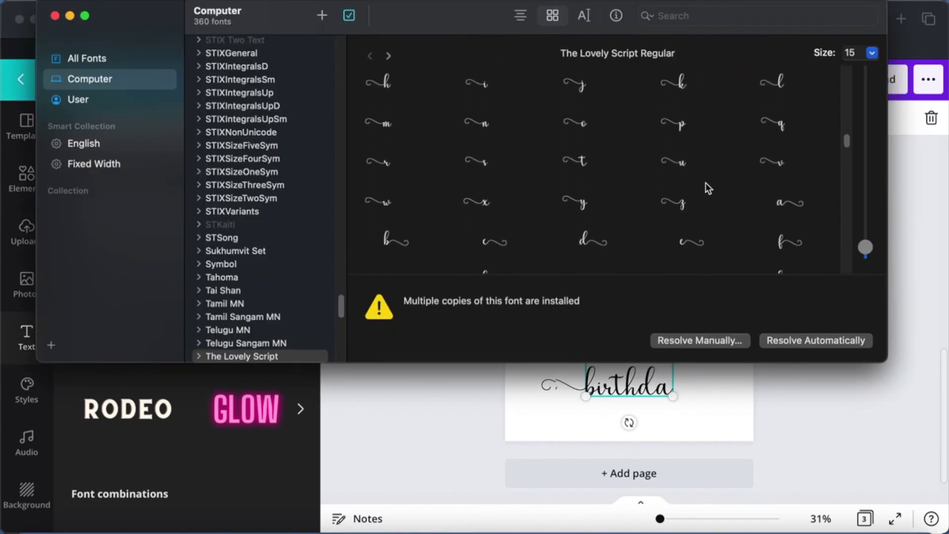
pyautogui.scroll(-3, 705, 183)
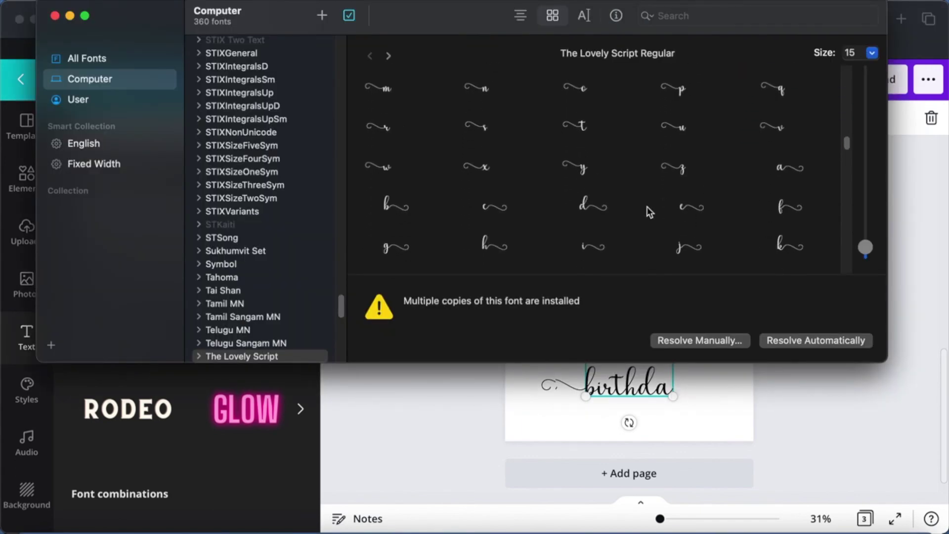
pyautogui.scroll(-5, 653, 208)
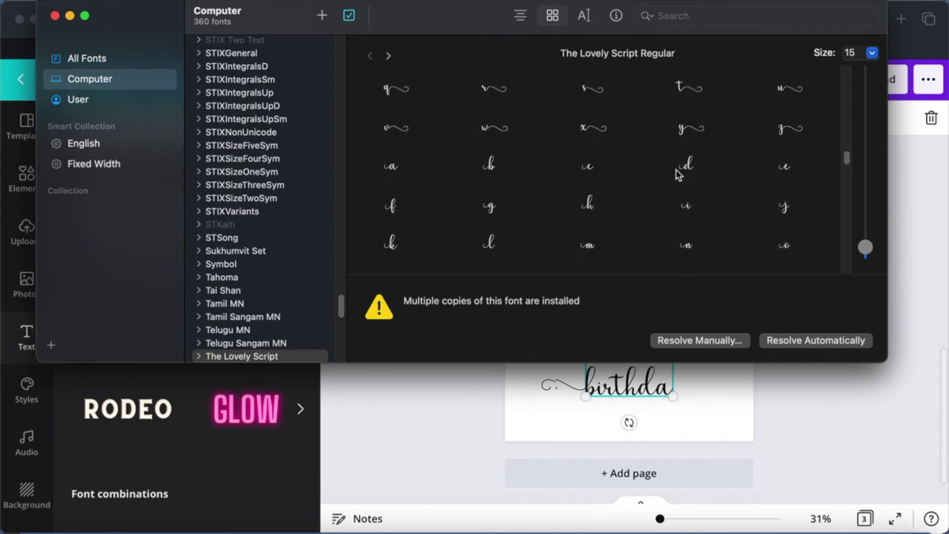
pyautogui.click(686, 134)
pyautogui.press('super+q')
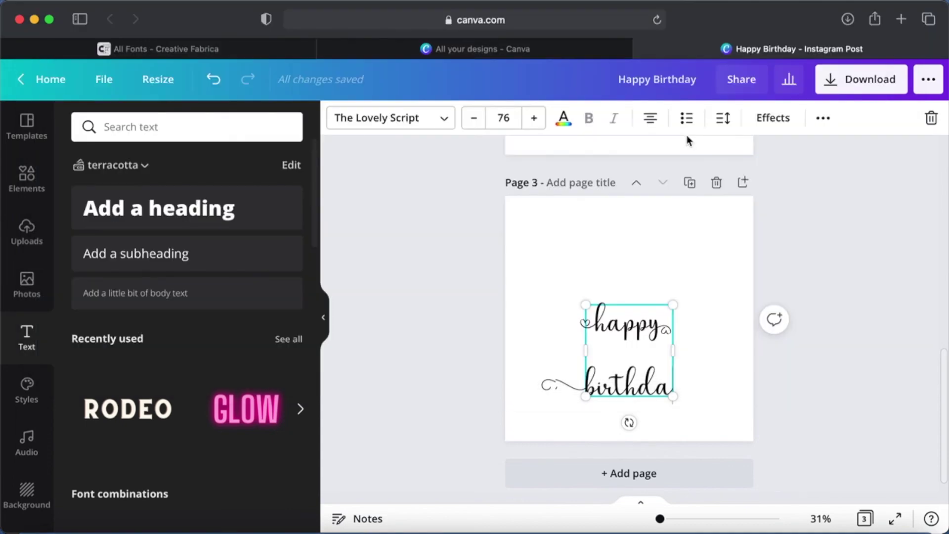
pyautogui.click(814, 356)
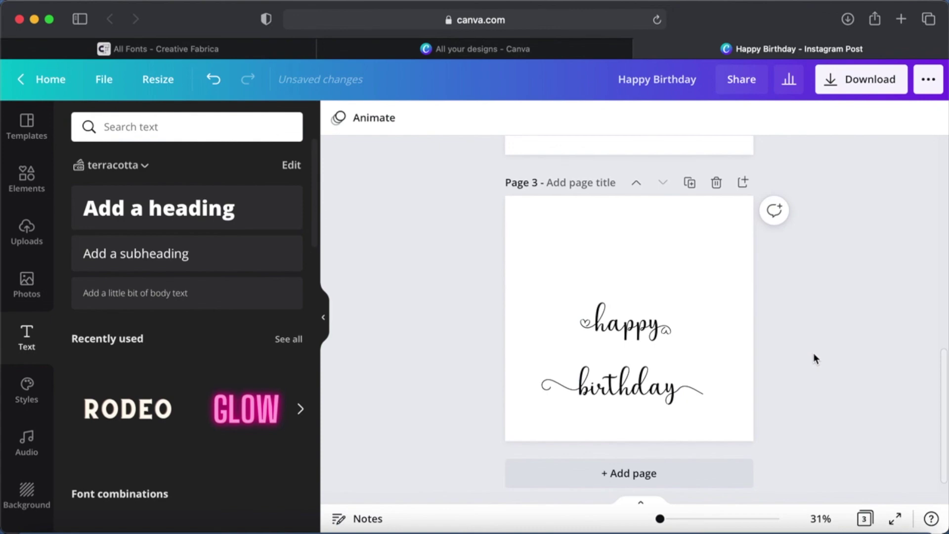
# Try The Lovely Script's "y" glyph with a short curled tail at the end of "birthday", and undo the replacement.
pyautogui.press('super+Tab')
pyautogui.scroll(-5, 659, 202)
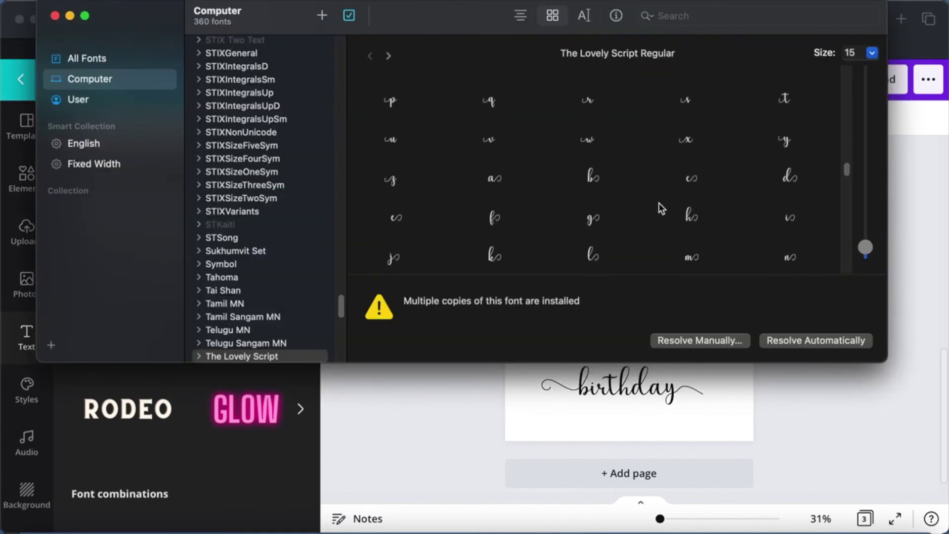
pyautogui.scroll(-3, 659, 203)
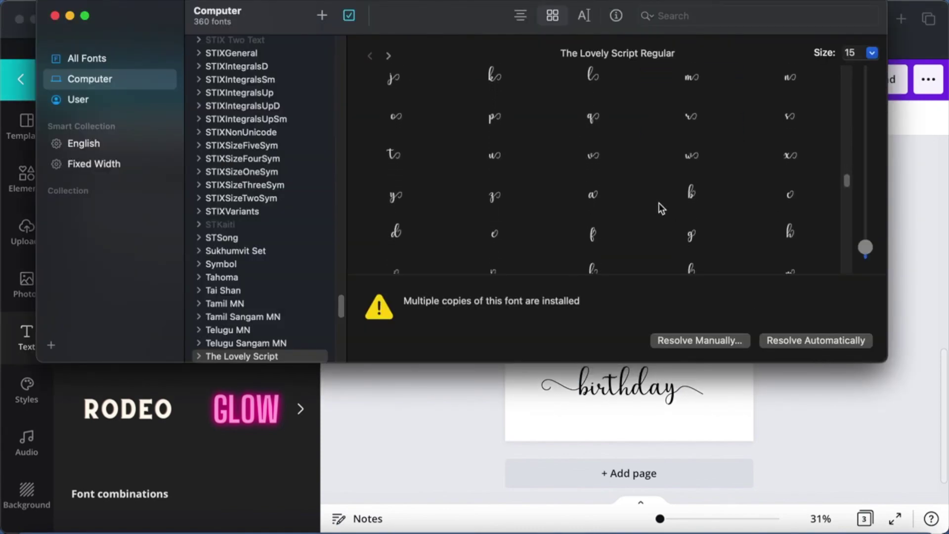
pyautogui.click(399, 188)
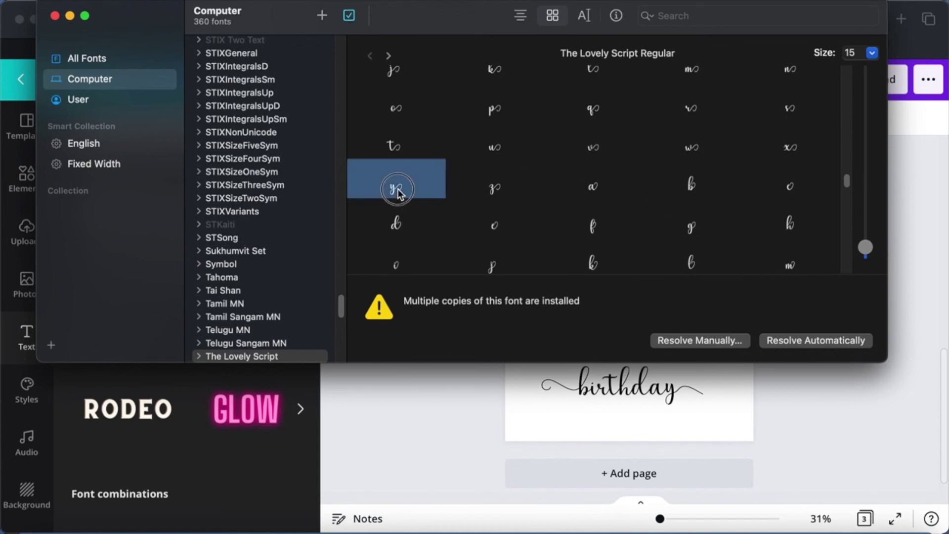
pyautogui.press('super+Tab')
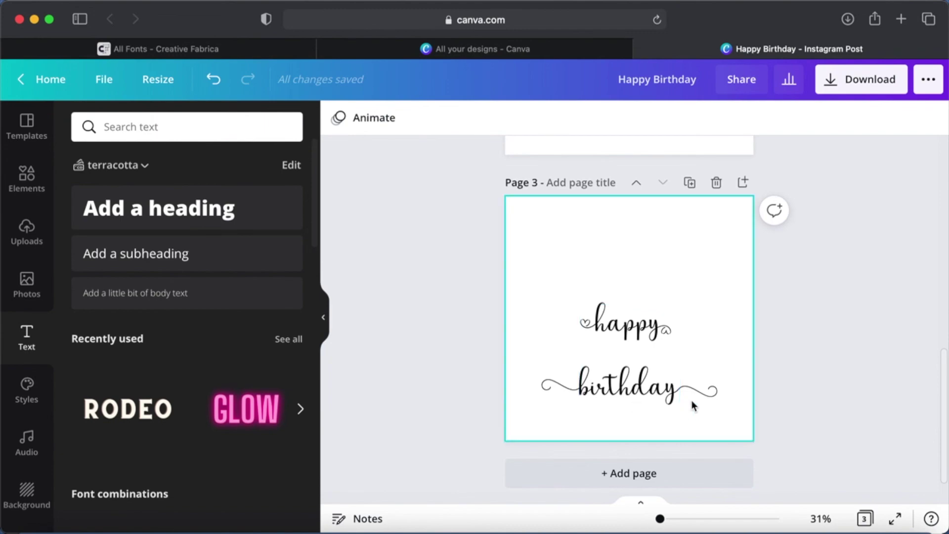
pyautogui.doubleClick(678, 390)
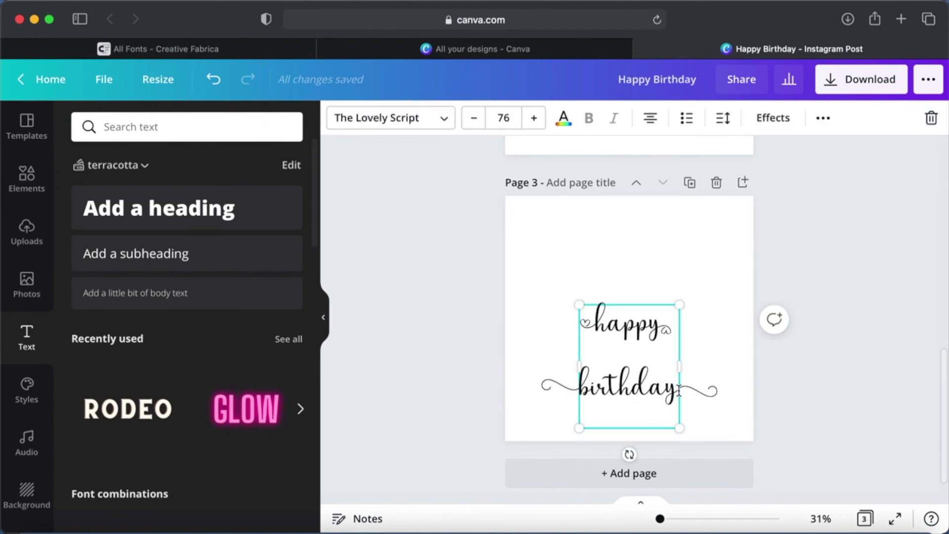
pyautogui.press('BackSpace')
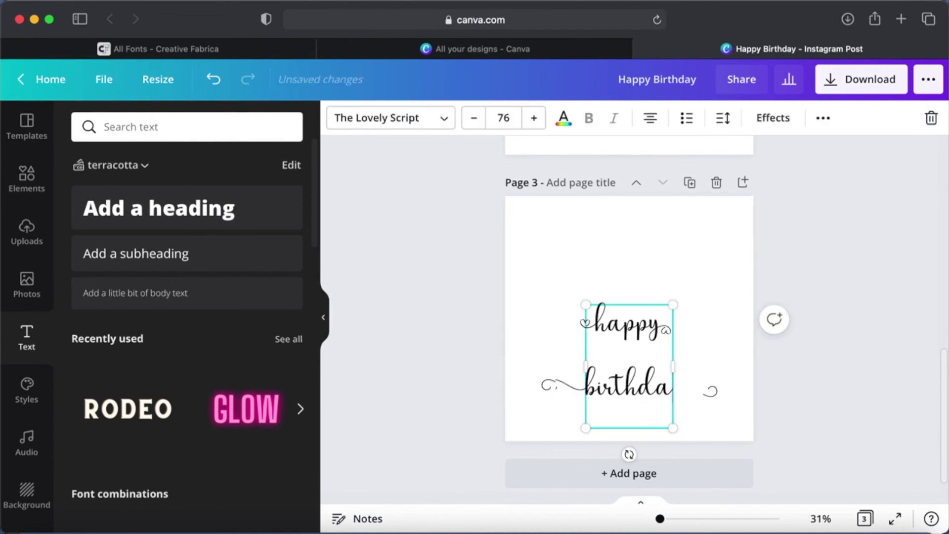
pyautogui.write('y')
pyautogui.click(820, 398)
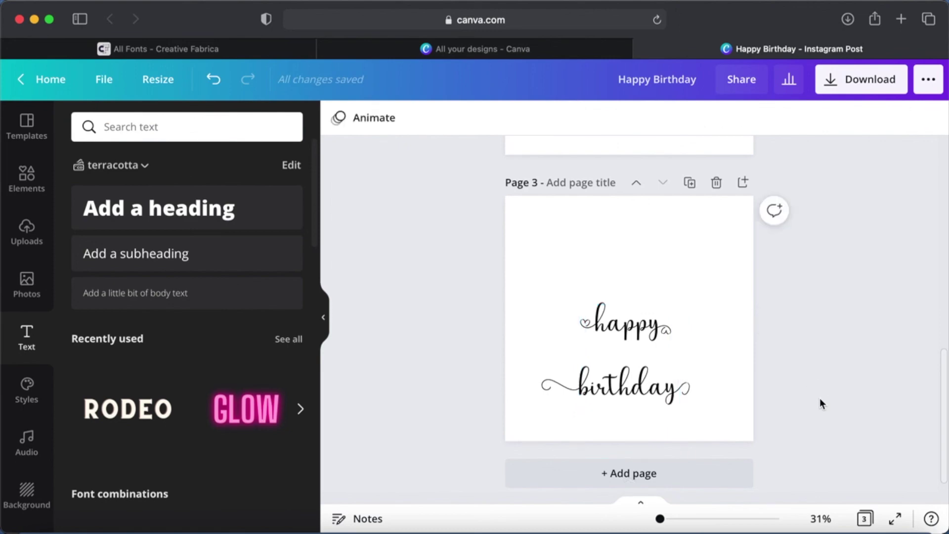
pyautogui.press('super+z')
pyautogui.press('super+z')
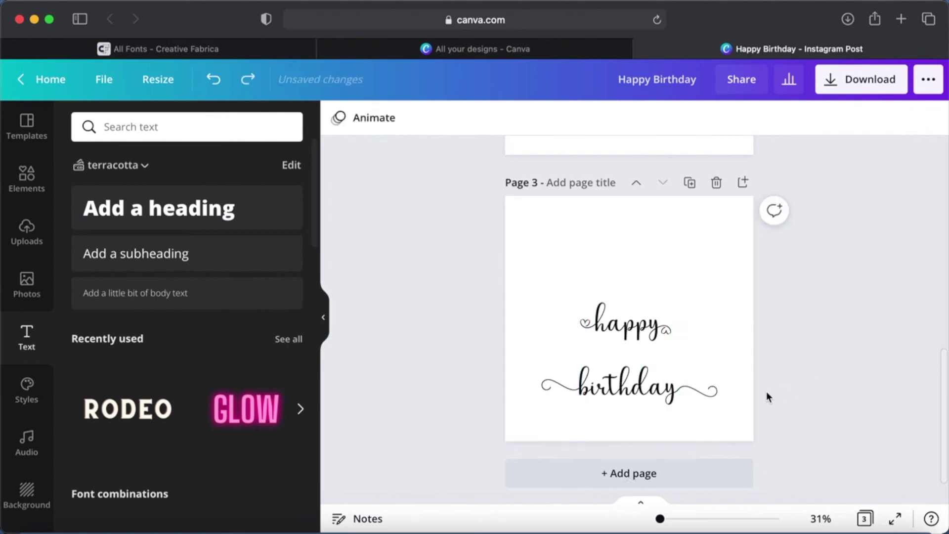
# Reduce the line spacing of the "happy birthday" text on page 3 to bring its two lines close together.
pyautogui.click(630, 370)
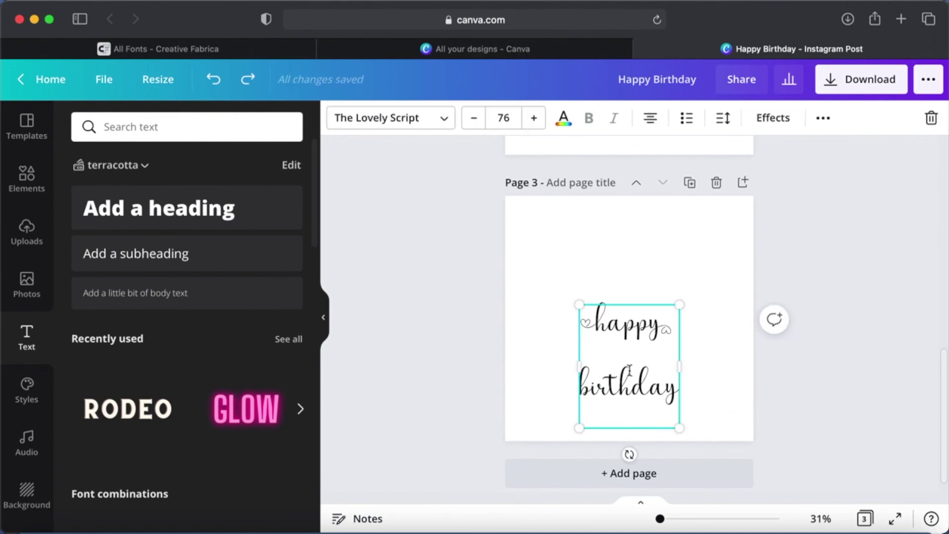
pyautogui.click(725, 119)
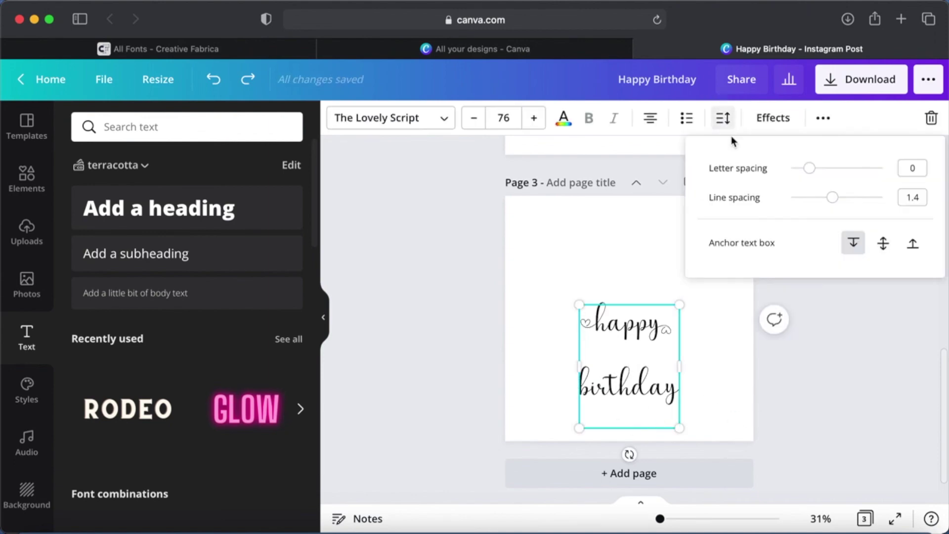
pyautogui.moveTo(835, 200); pyautogui.dragTo(809, 214)
pyautogui.click(851, 359)
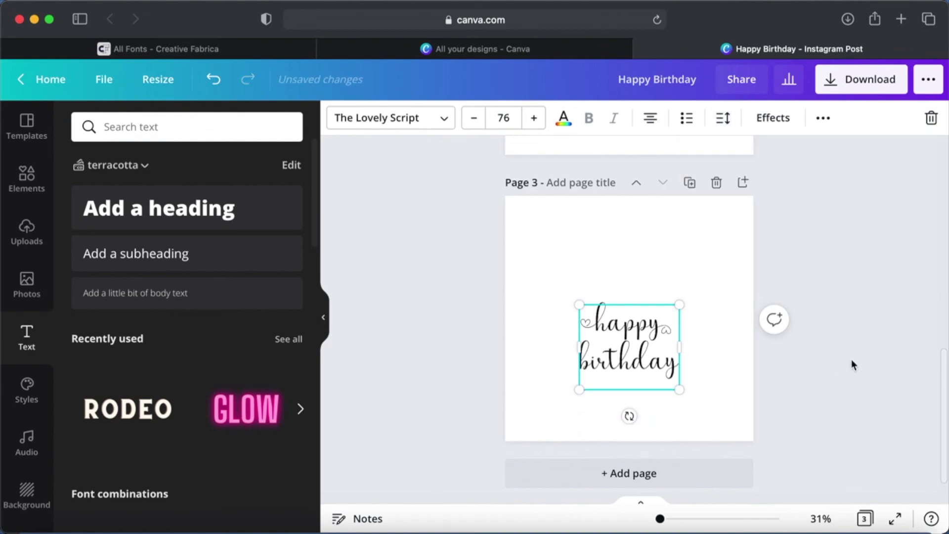
pyautogui.click(852, 360)
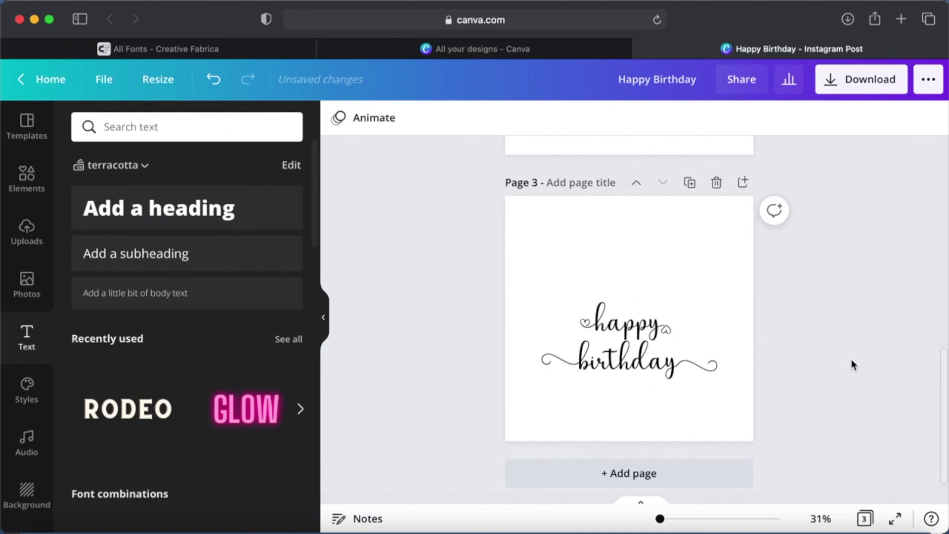